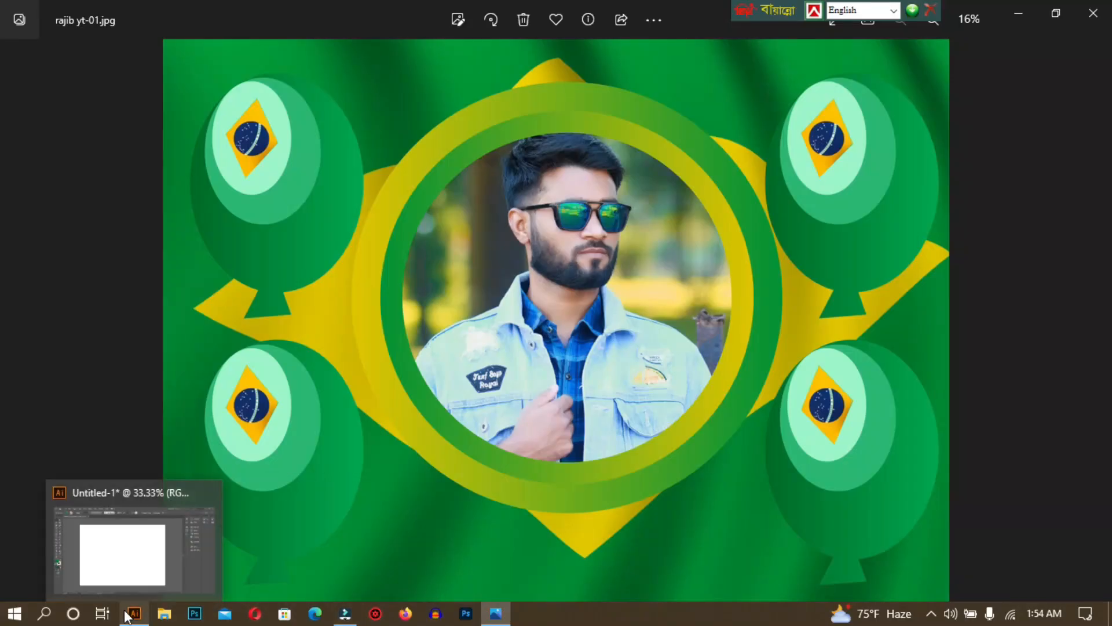
Go to the desktop and preview the source images sami.jpg, 530092.jpg and the Brazil flag picture with footballs
left_click(130, 615)
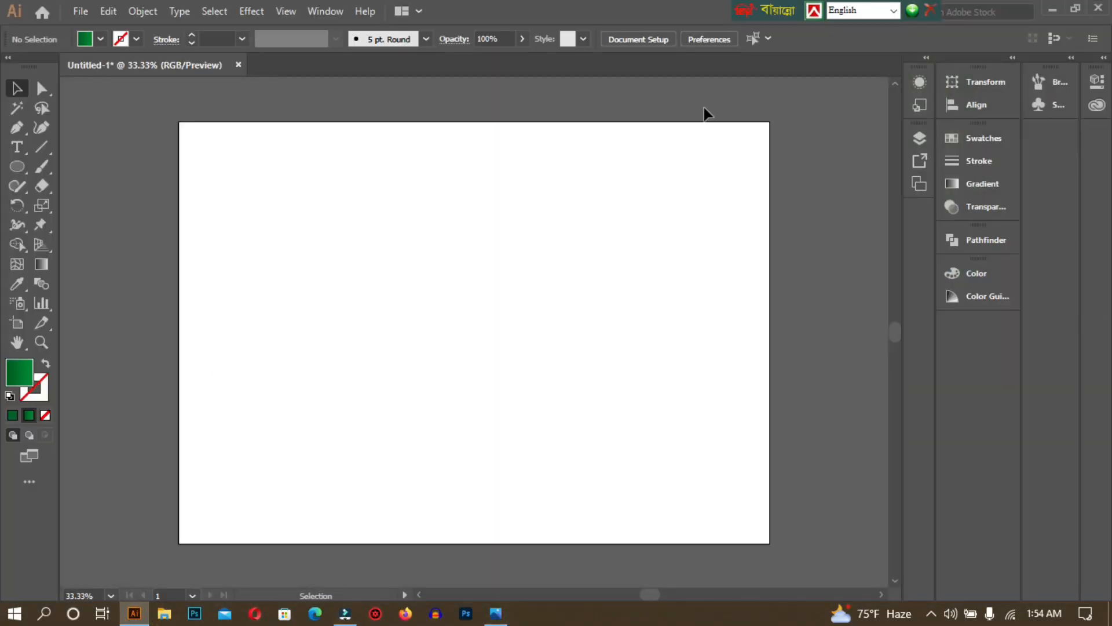
left_click(1051, 11)
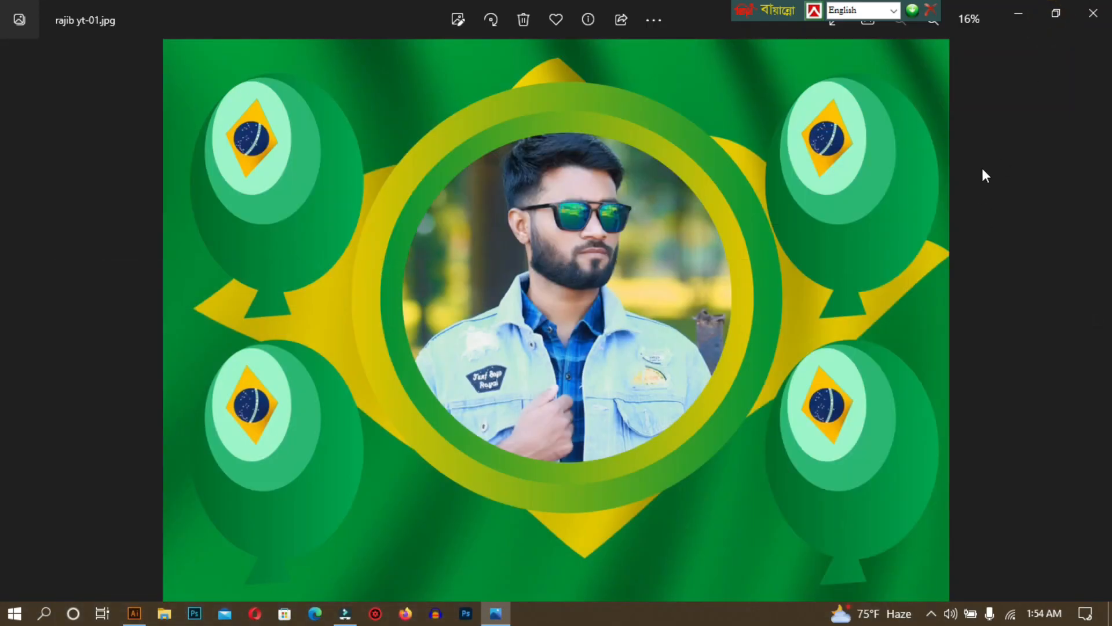
left_click(1018, 15)
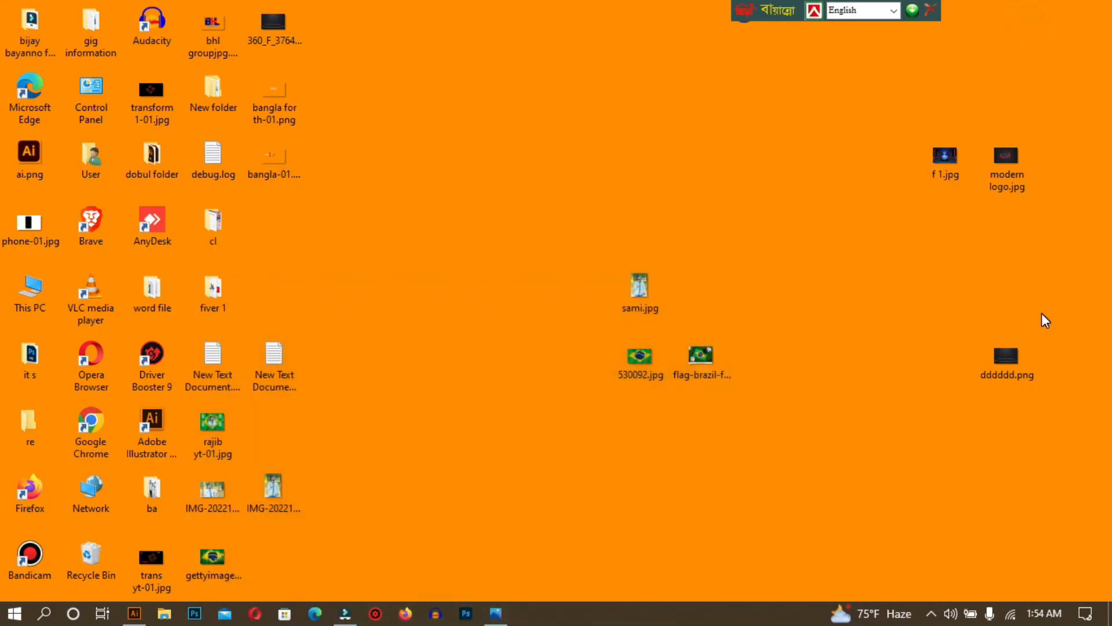
double_click(648, 284)
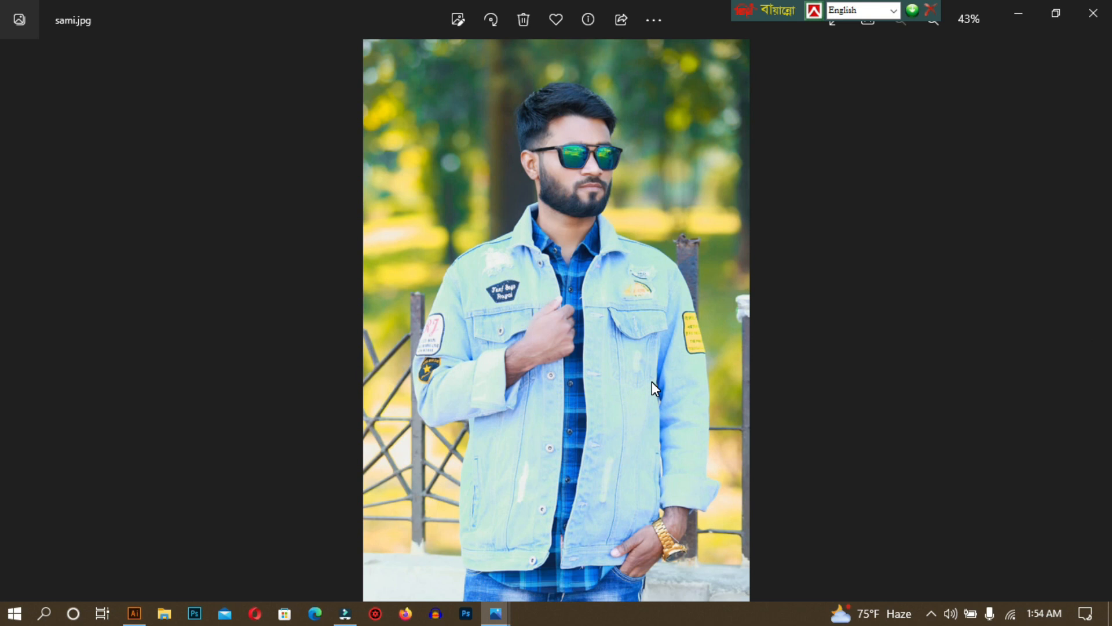
left_click(1093, 13)
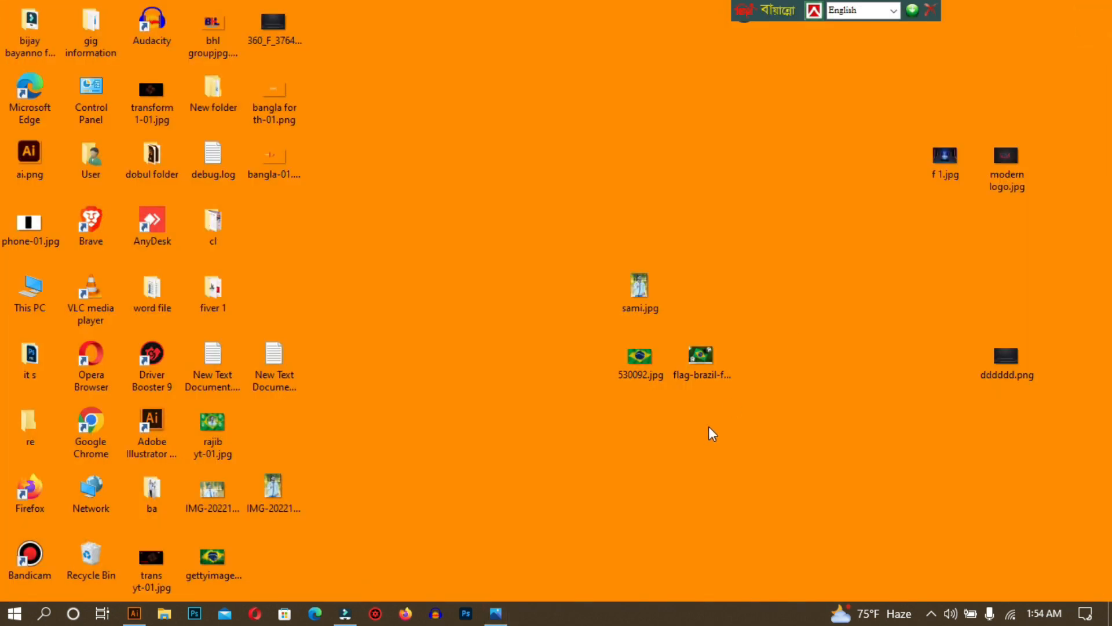
double_click(638, 359)
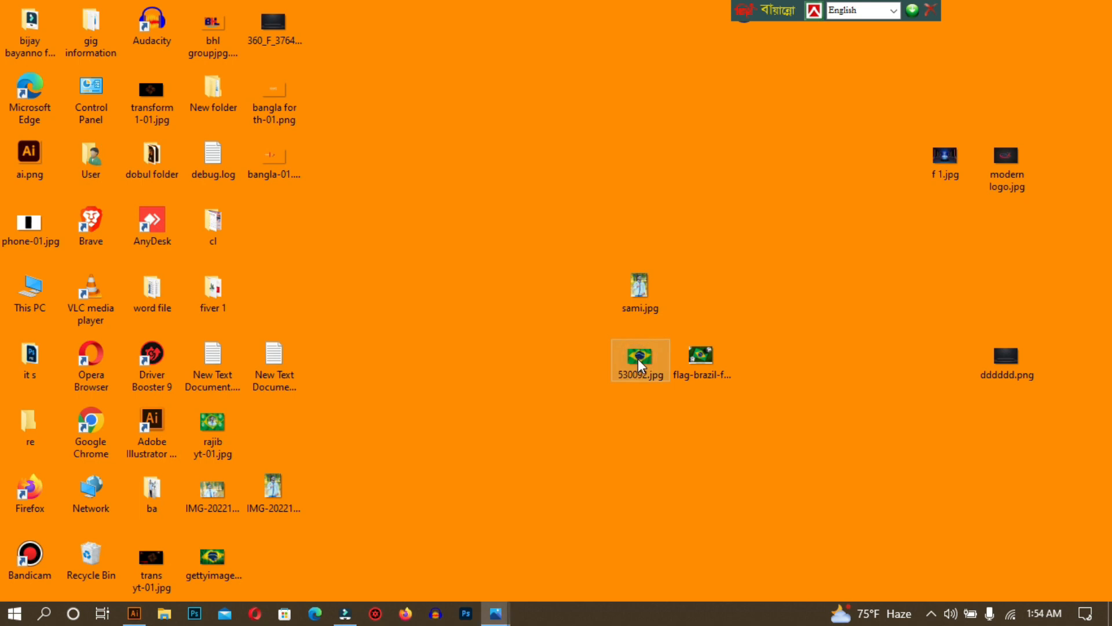
left_click(1093, 13)
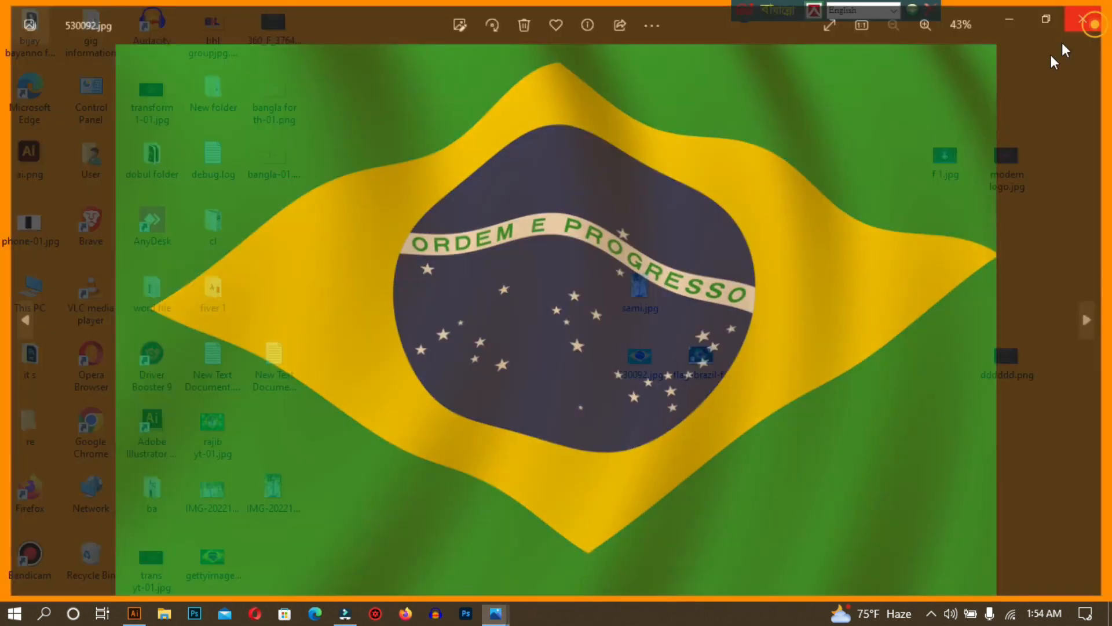
left_click(700, 359)
double_click(699, 360)
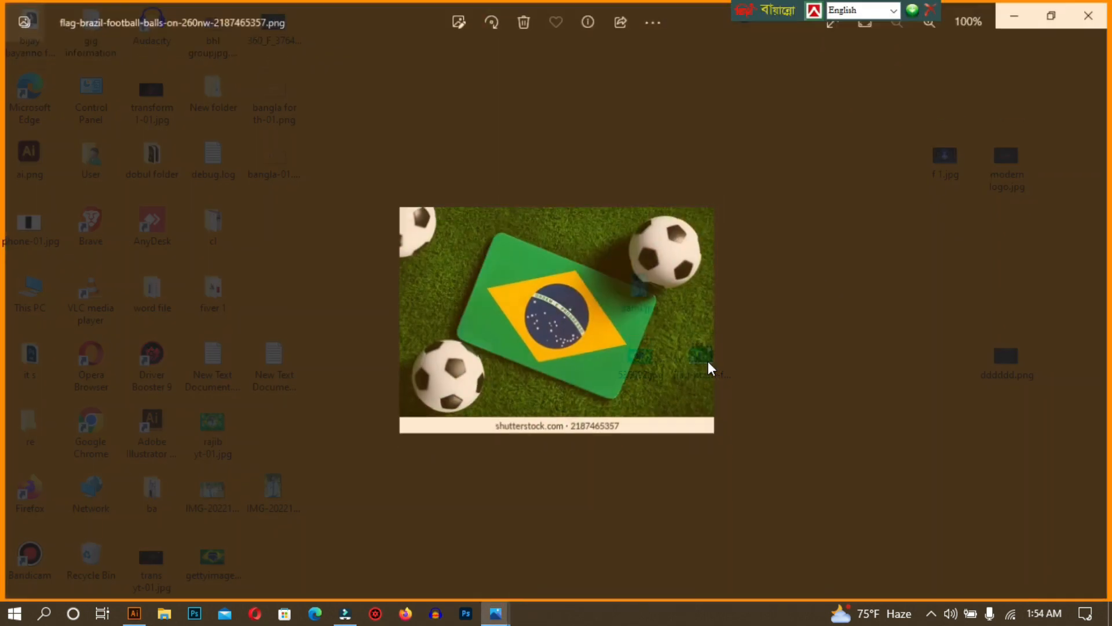
left_click(1097, 21)
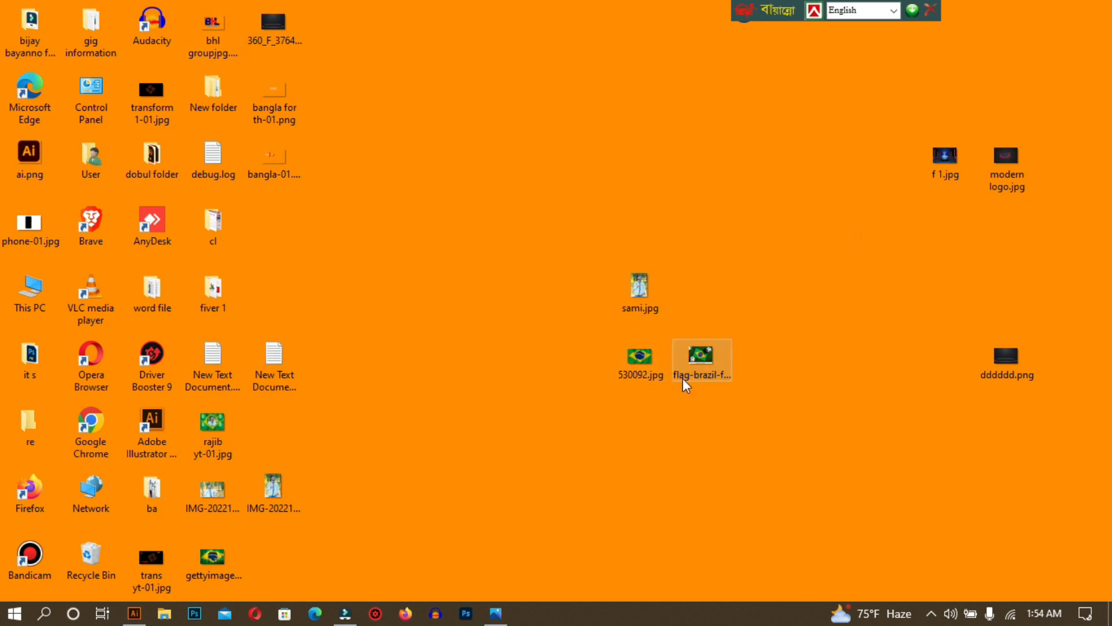
Place the desktop image 530092.jpg into the open Untitled-1 document in Illustrator
left_click_drag(621, 371, 239, 525)
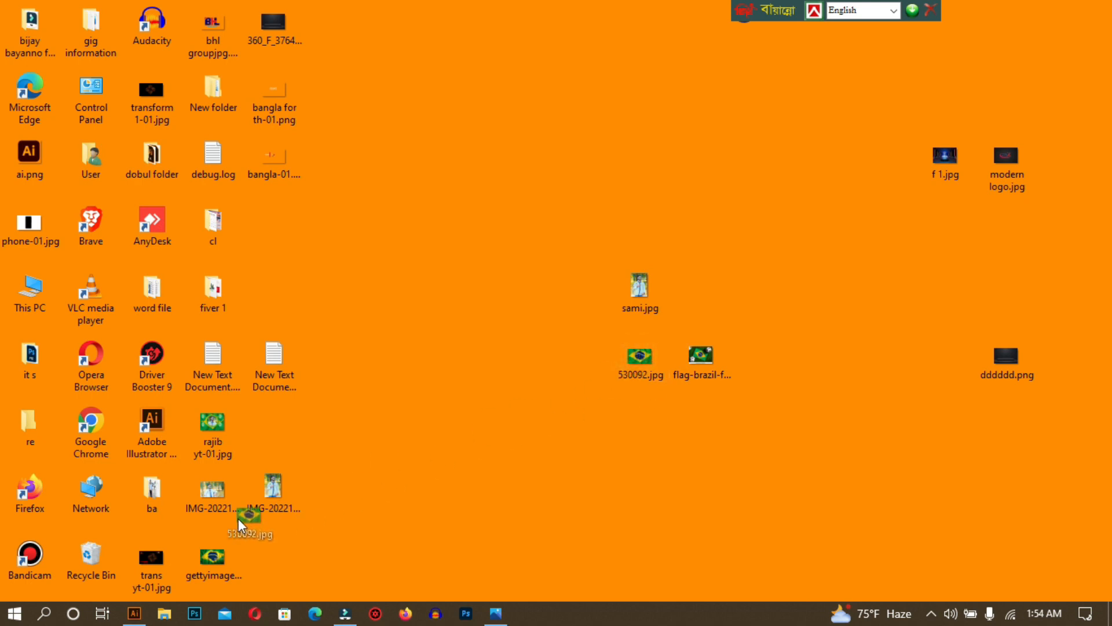
left_click_drag(166, 593, 387, 374)
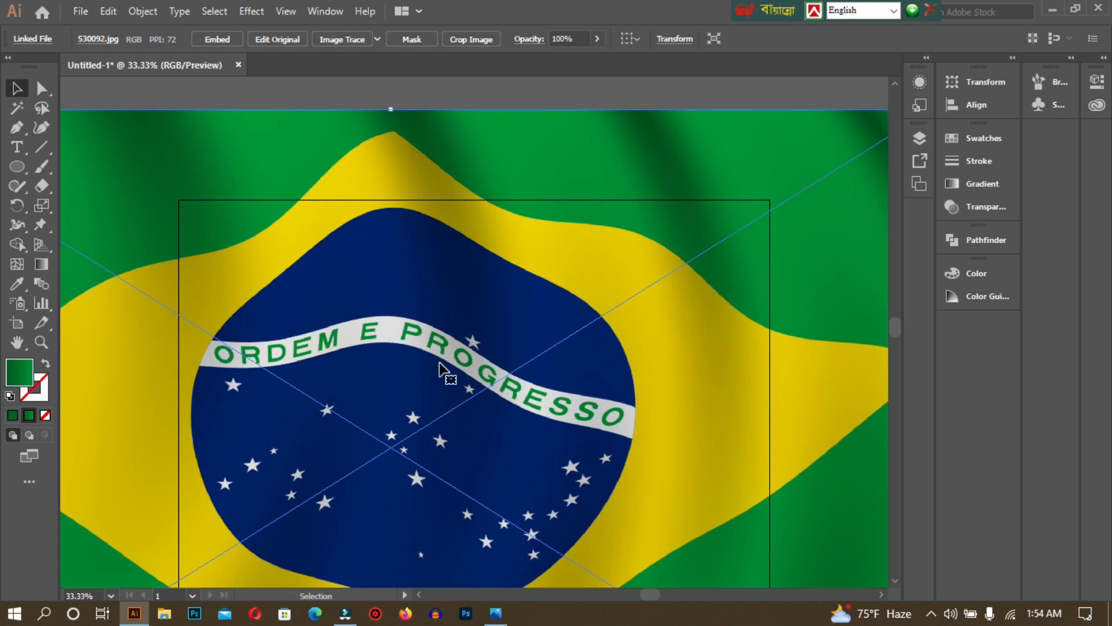
key("ctrl")
key("ctrl+minus")
key("ctrl+minus")
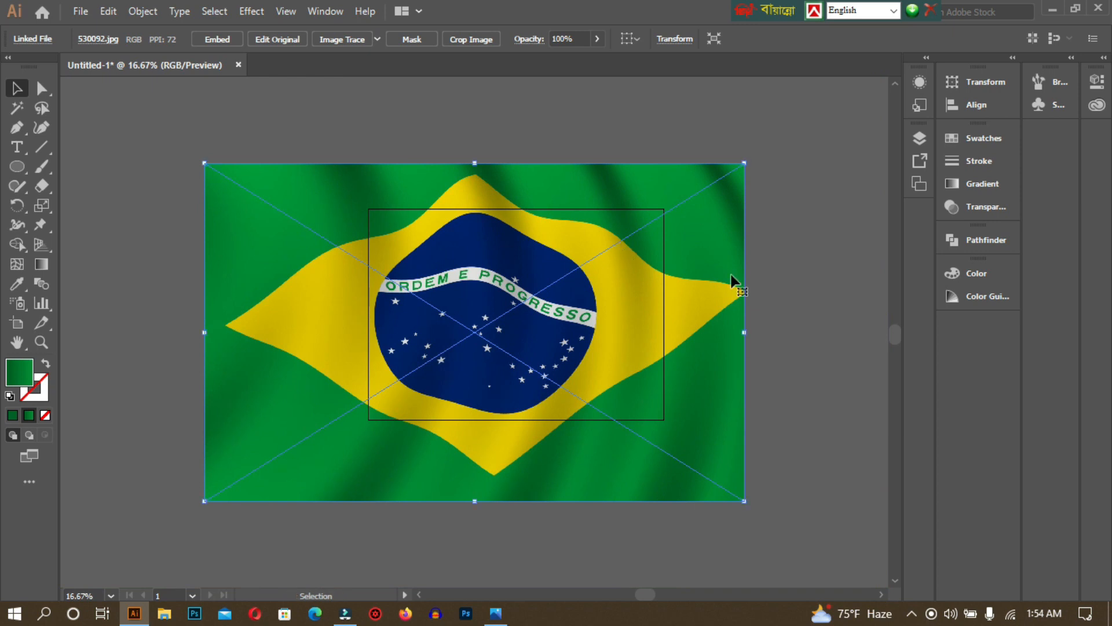
Move the flag image so it is centred over the artboard
left_click(803, 257)
left_click_drag(573, 307, 607, 302)
left_click_drag(687, 314, 620, 428)
left_click_drag(531, 394, 565, 498)
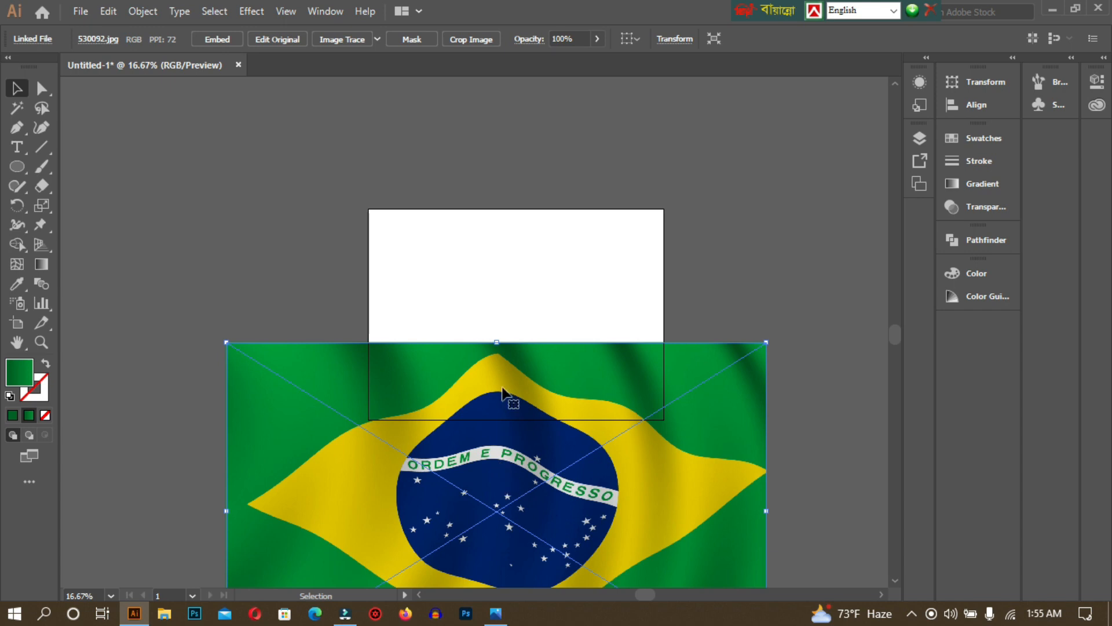
left_click_drag(529, 489, 541, 296)
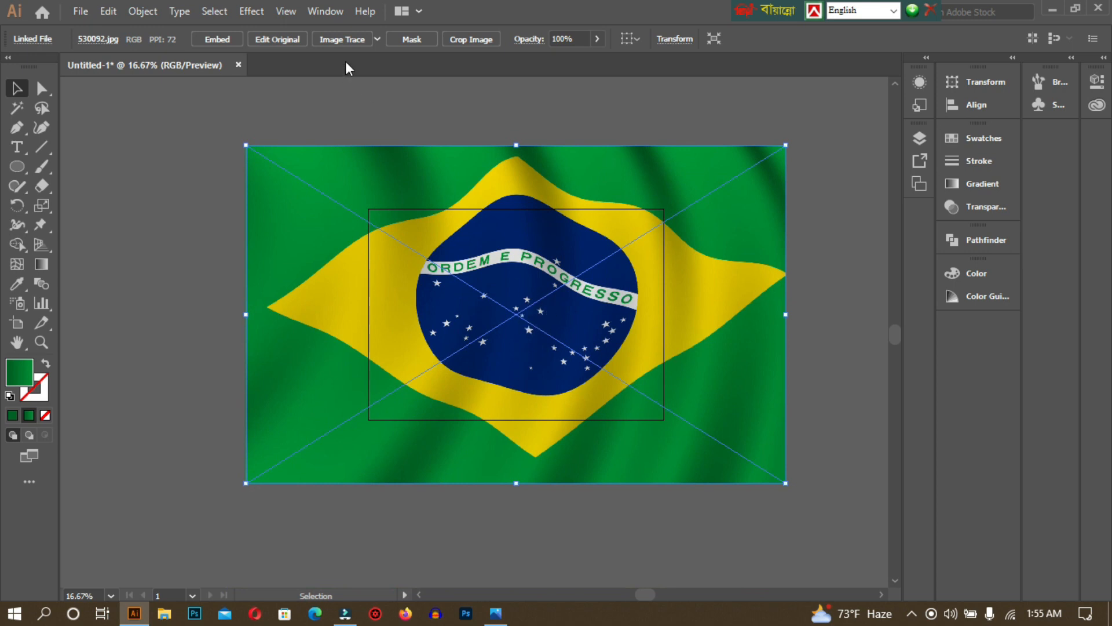
left_click(285, 16)
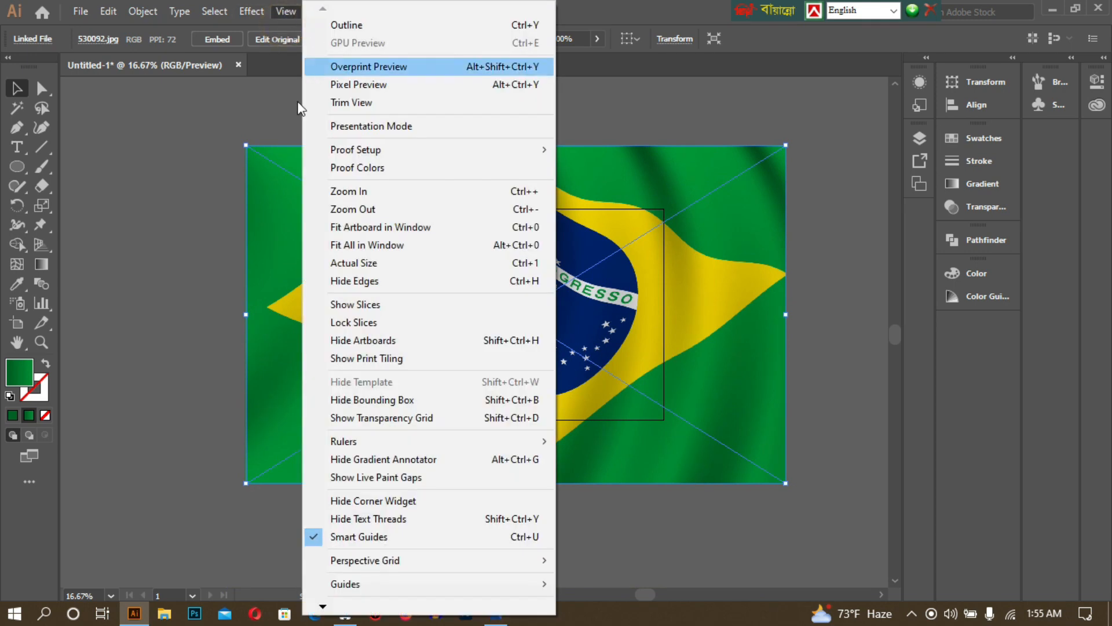
left_click(577, 553)
left_click(576, 553)
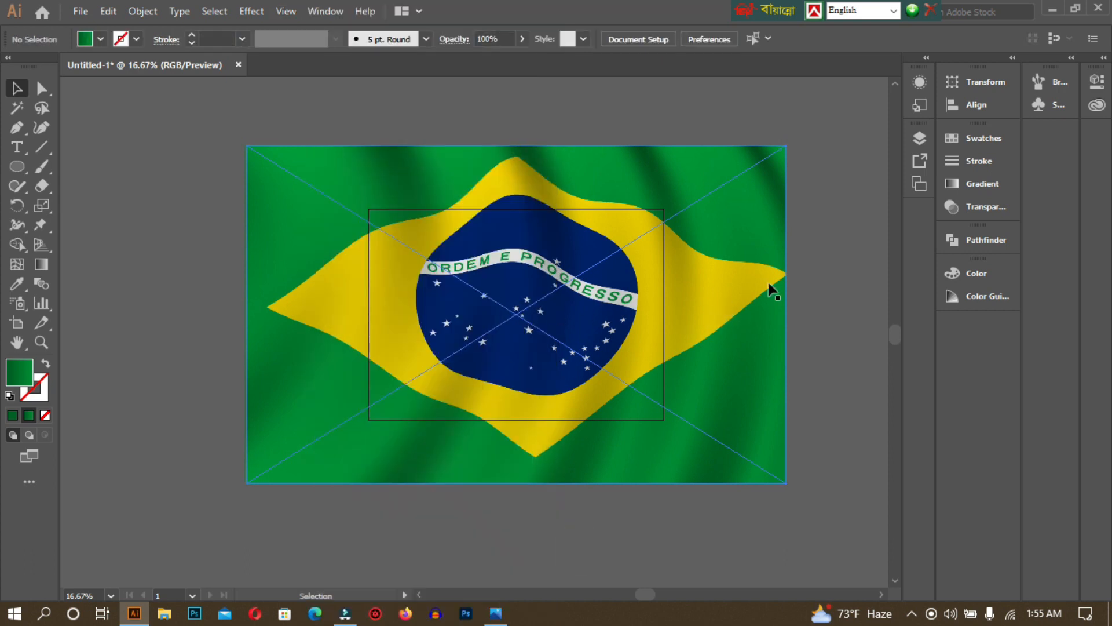
Scale the flag image down to the artboard's height and narrow both sides so it exactly covers the artboard
left_click(253, 256)
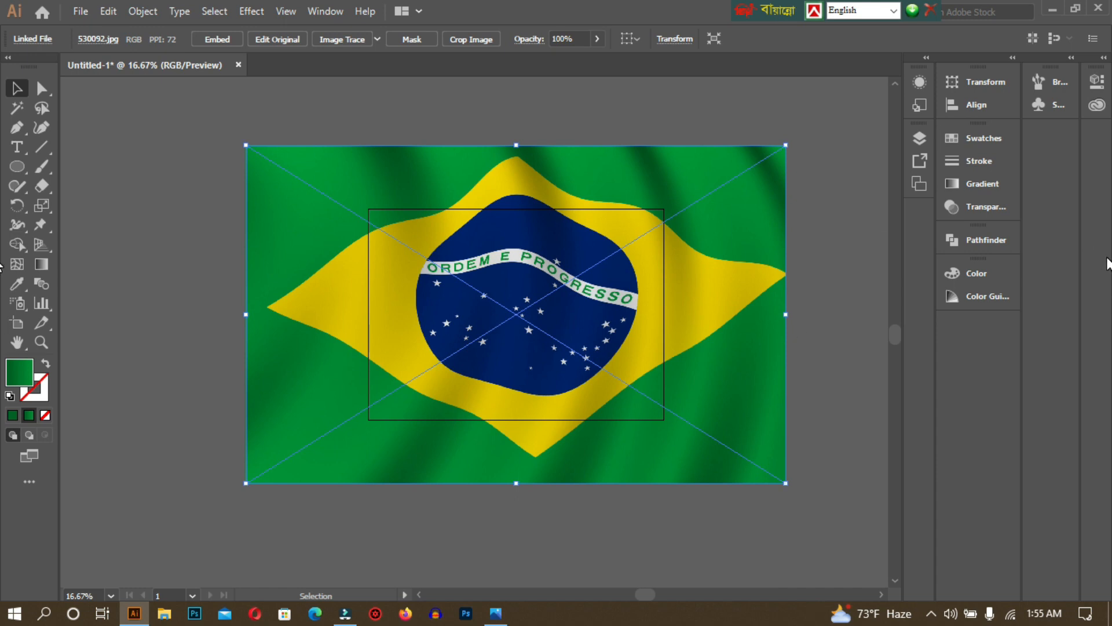
left_click_drag(244, 149, 294, 210)
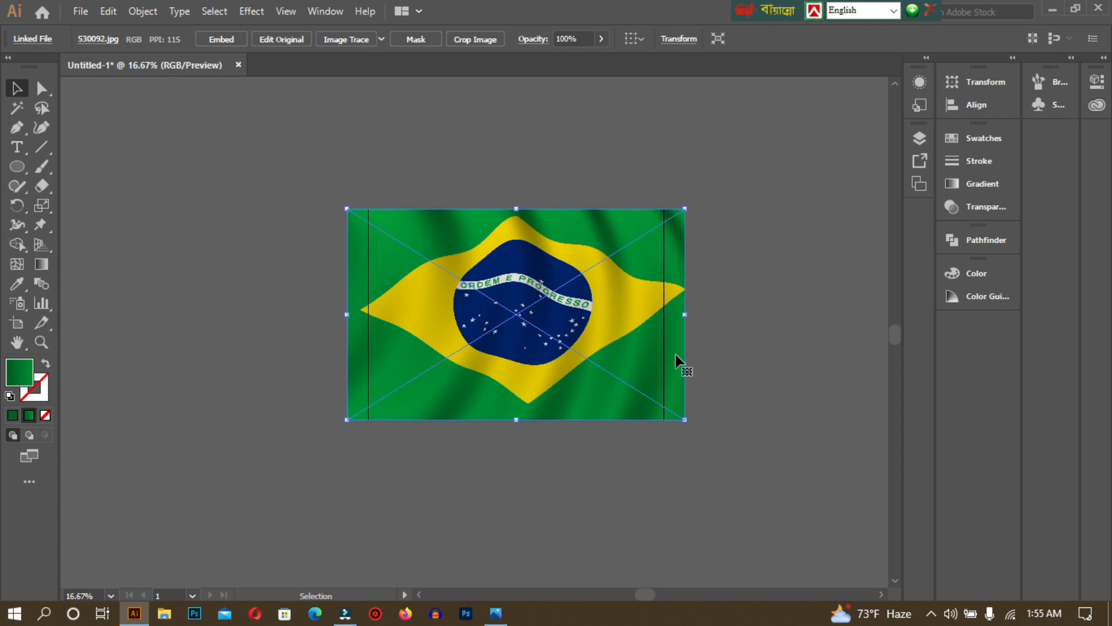
left_click_drag(348, 315, 367, 317)
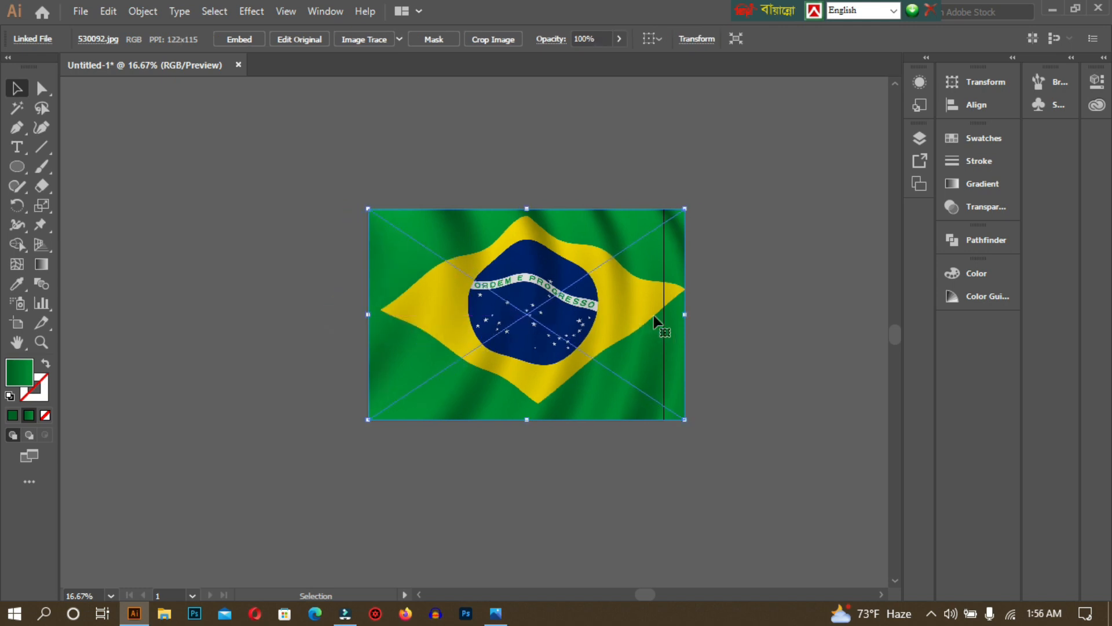
left_click_drag(685, 314, 664, 314)
left_click(712, 329)
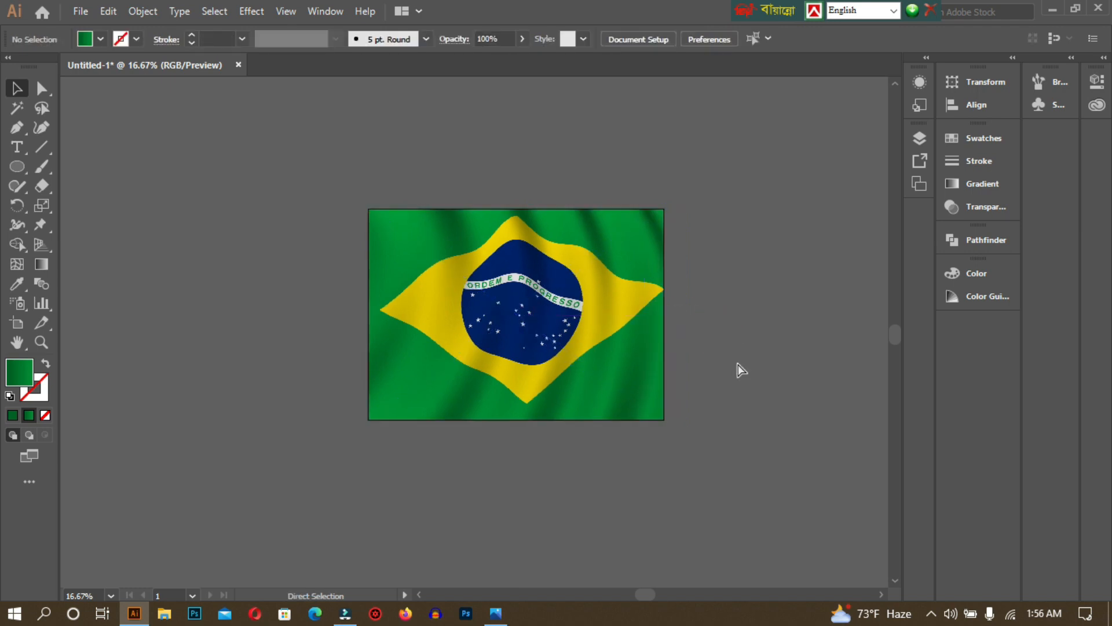
Place the desktop photo sami.jpg over the flag background and scale it down proportionally about its centre
key("ctrl+plus")
key("ctrl+plus")
key("space")
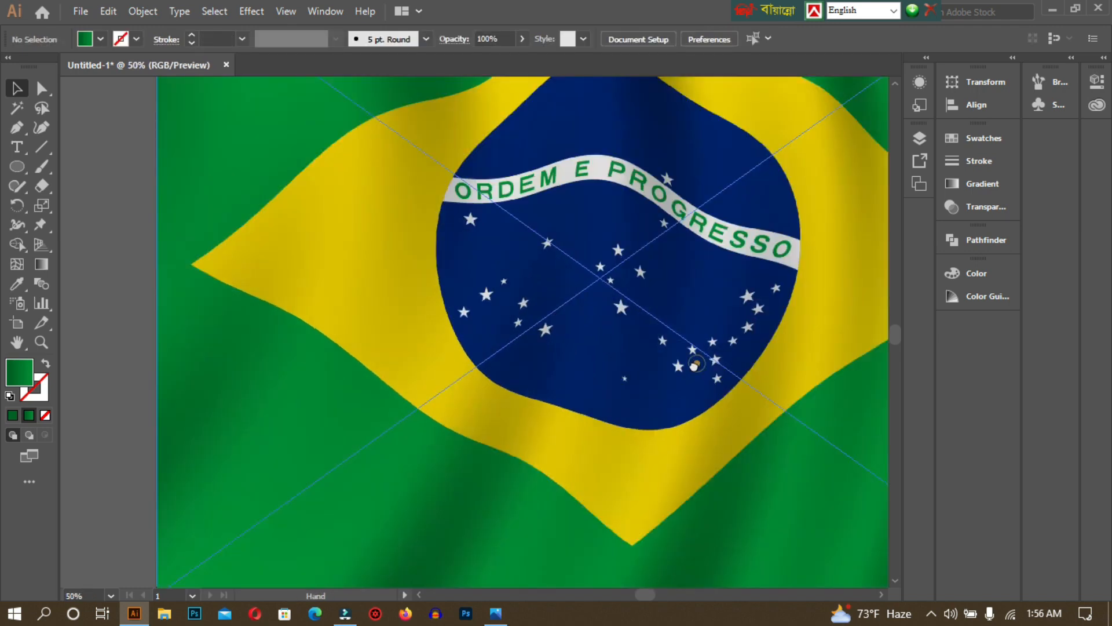
left_click_drag(739, 372, 621, 425)
key("ctrl+minus")
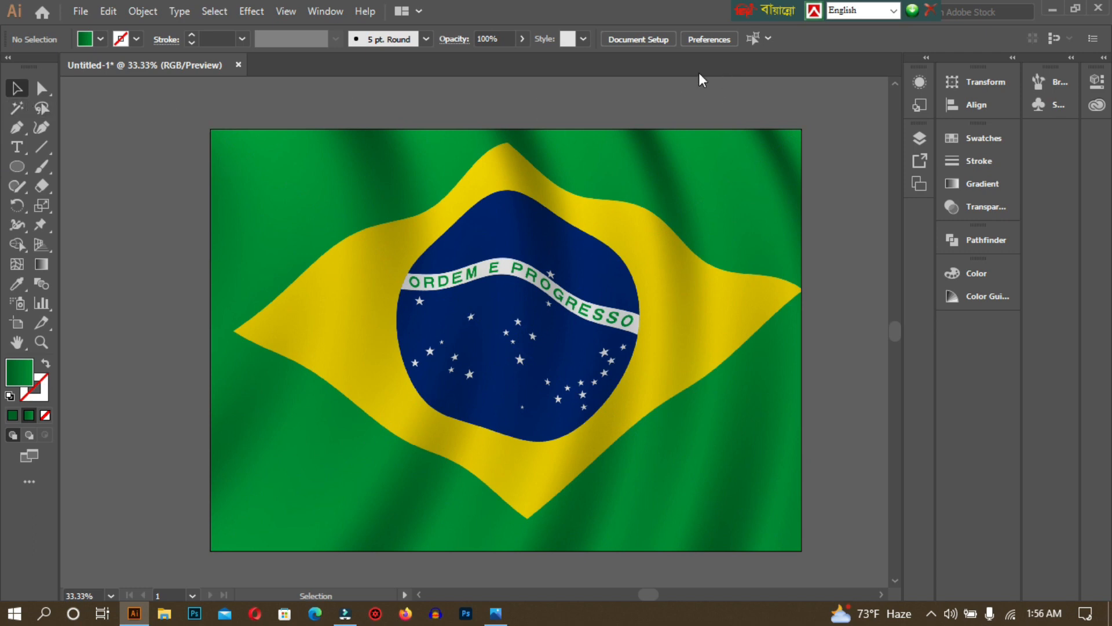
left_click(1056, 4)
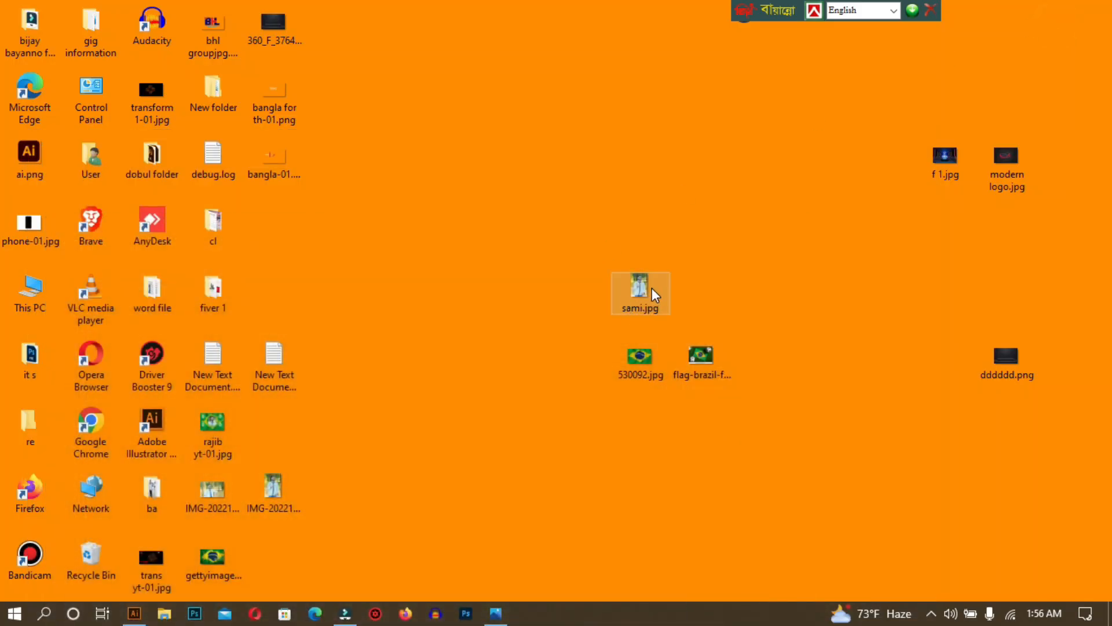
left_click_drag(649, 288, 518, 401)
left_click_drag(517, 353, 533, 382)
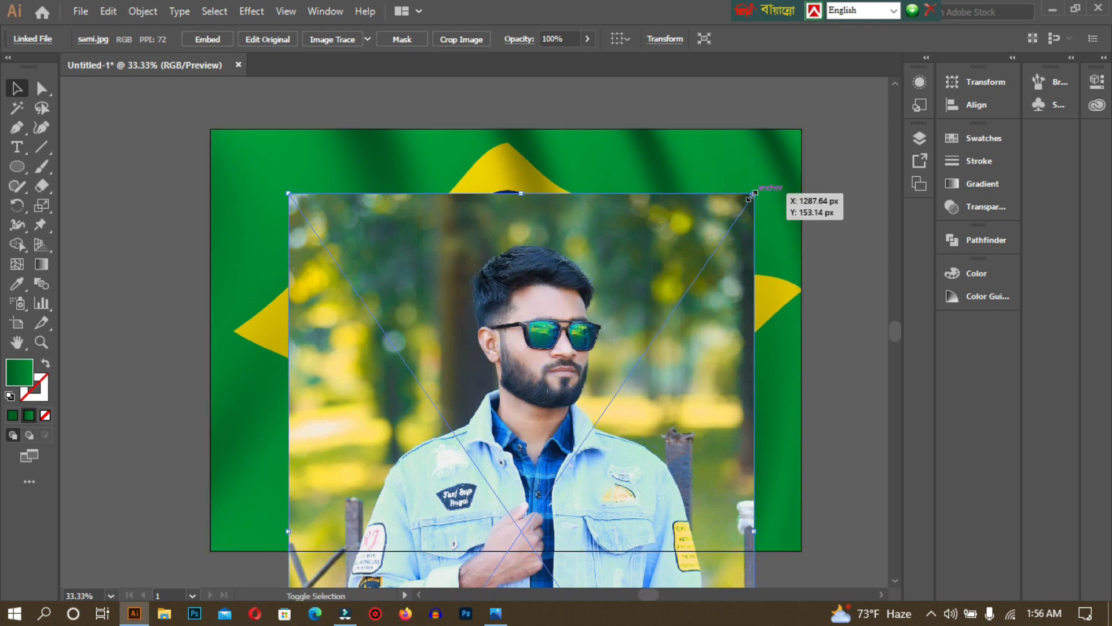
left_click_drag(750, 200, 703, 269)
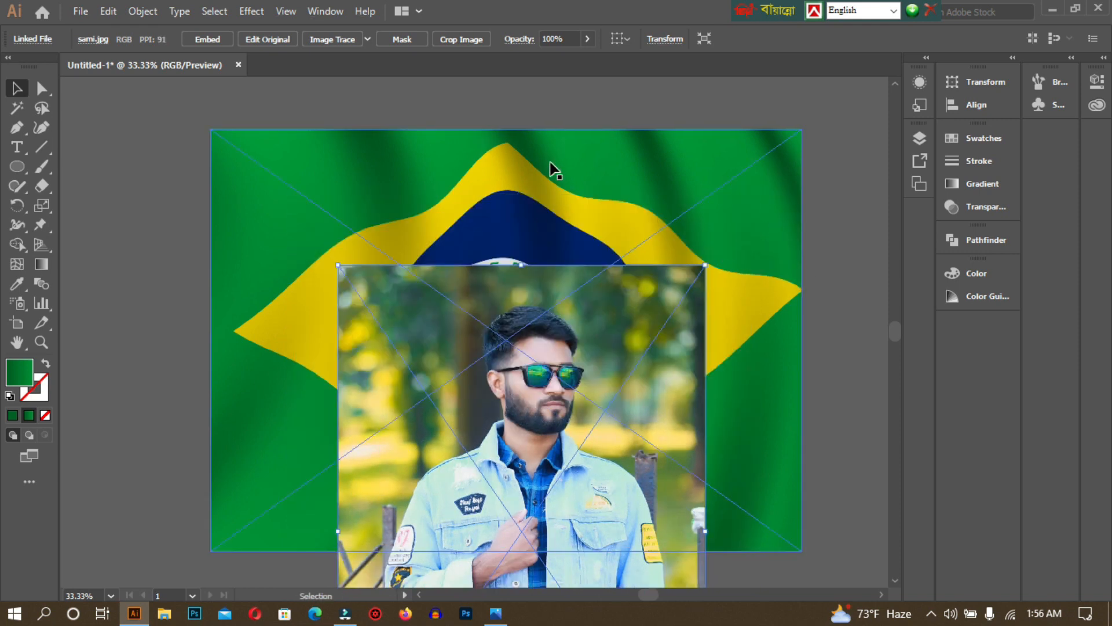
Move the portrait to the horizontal centre of the flag, its upper edge just inside the artboard, checking the finished reference design
left_click(112, 169)
left_click(308, 169)
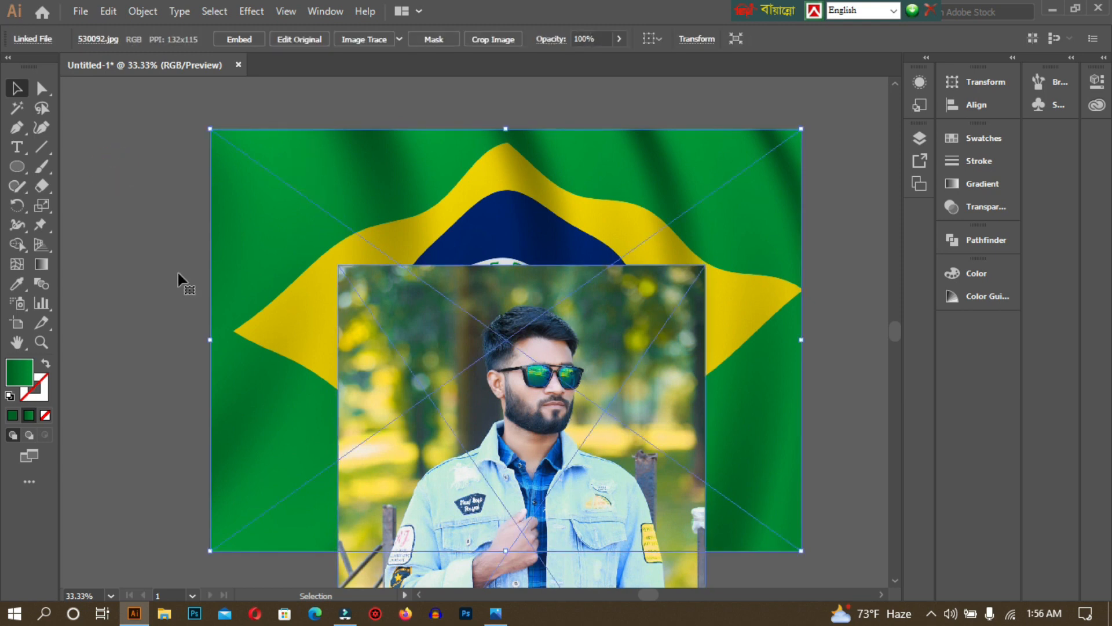
left_click(131, 297)
left_click_drag(499, 356, 481, 275)
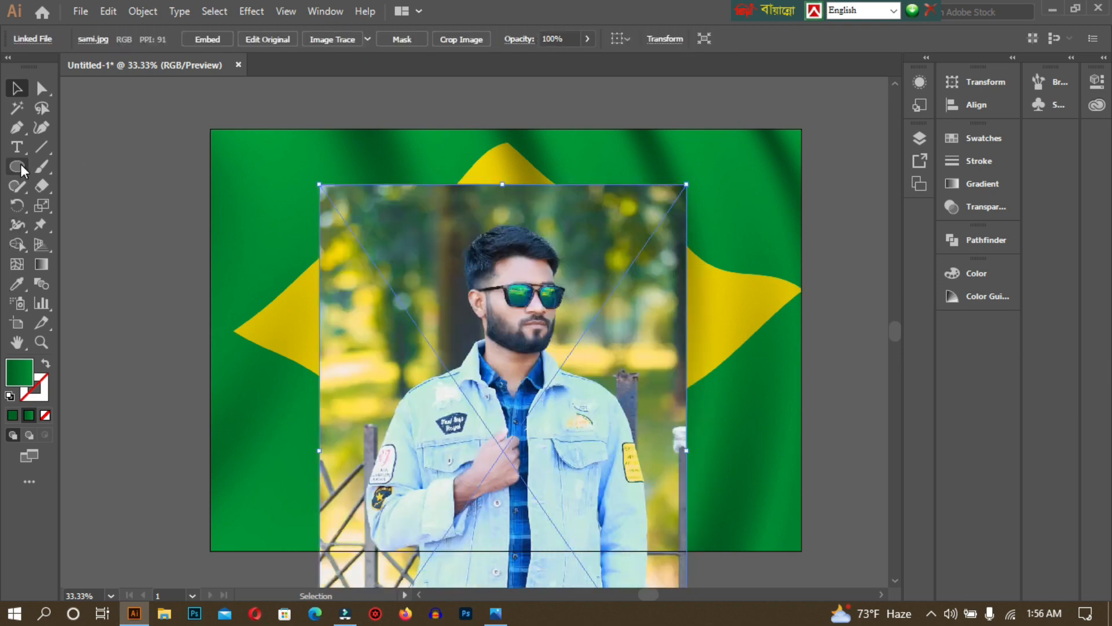
left_click_drag(509, 407, 509, 370)
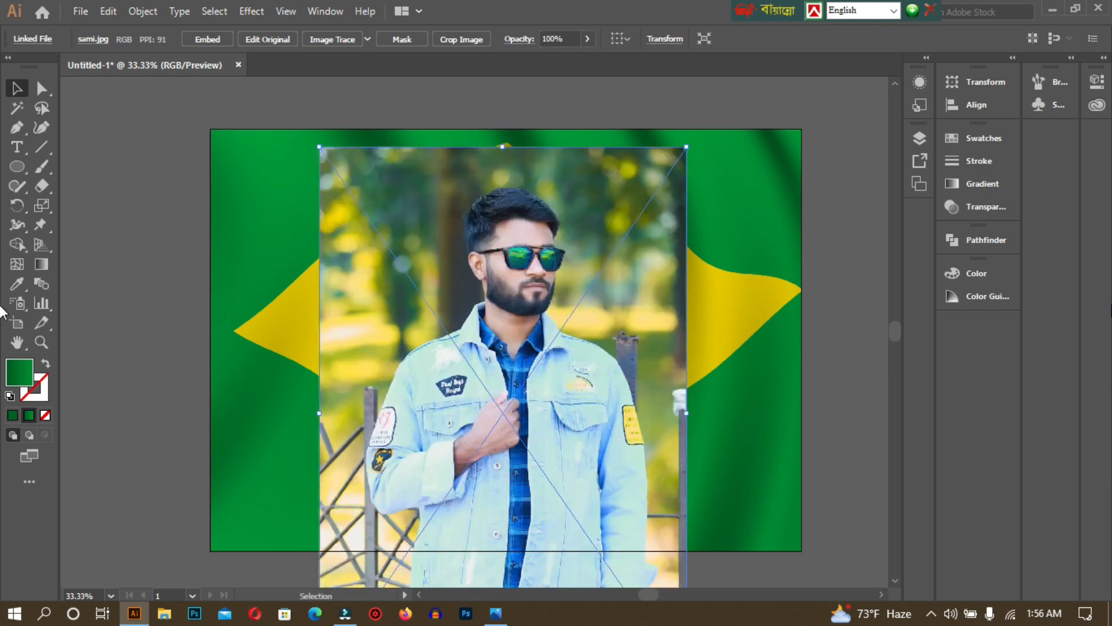
left_click_drag(434, 443, 430, 377)
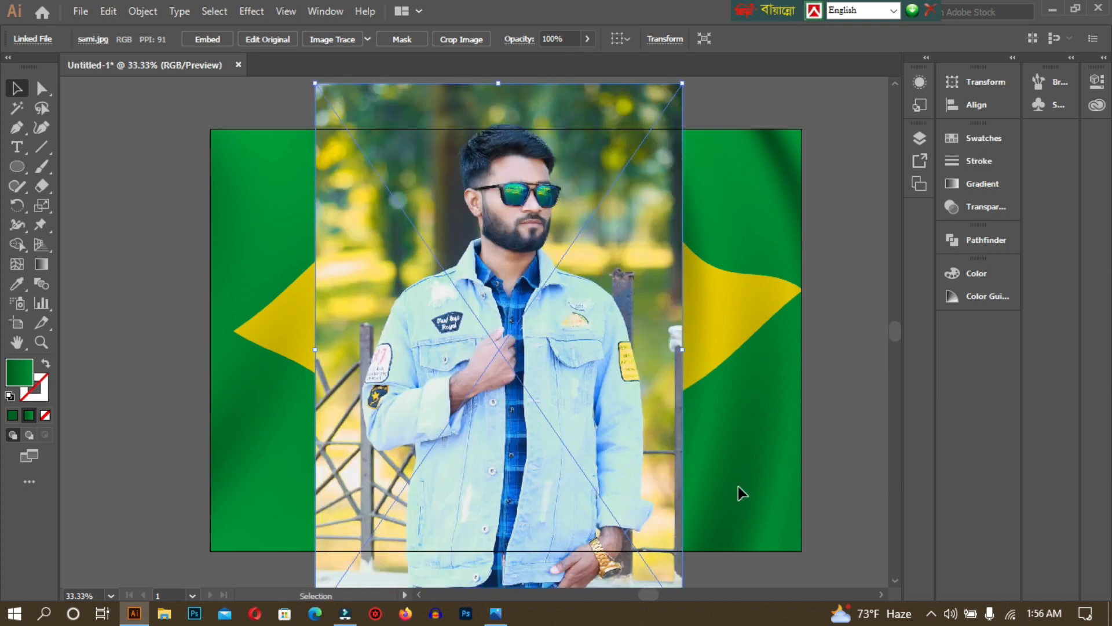
left_click(495, 614)
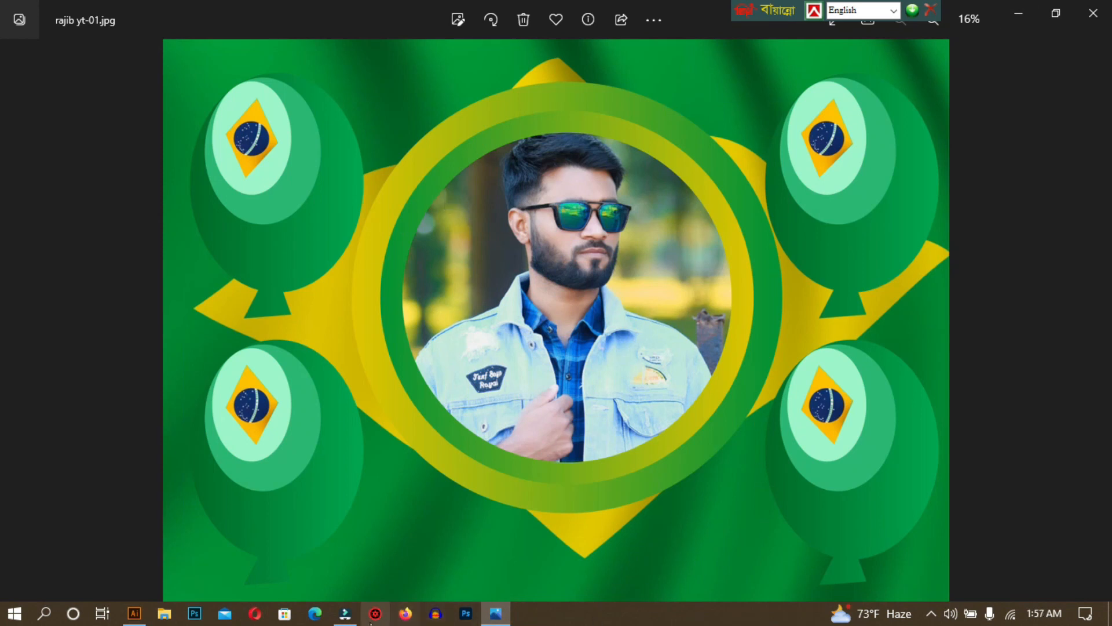
left_click(133, 613)
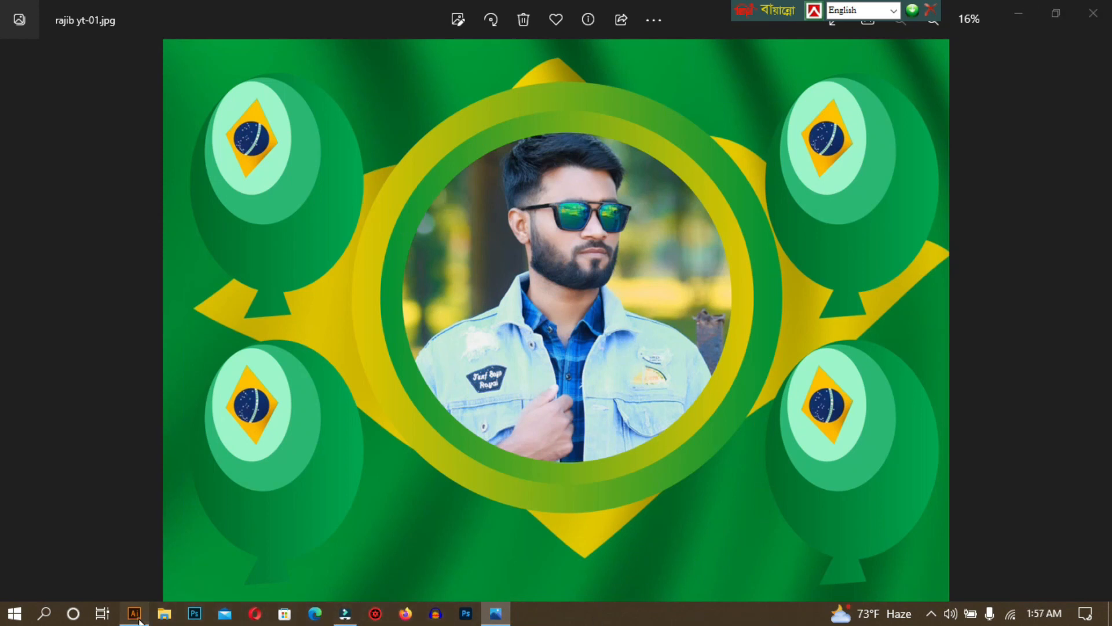
left_click_drag(581, 318, 589, 374)
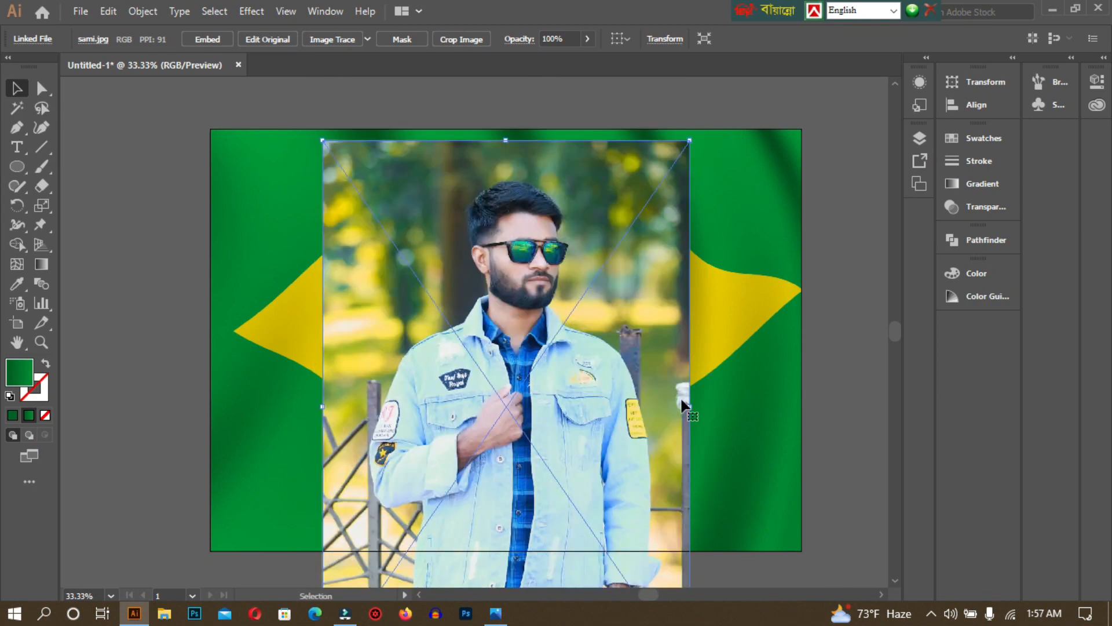
Draw a green gradient-filled circle with the Ellipse tool over the man's head and chest in the portrait
left_click(17, 170)
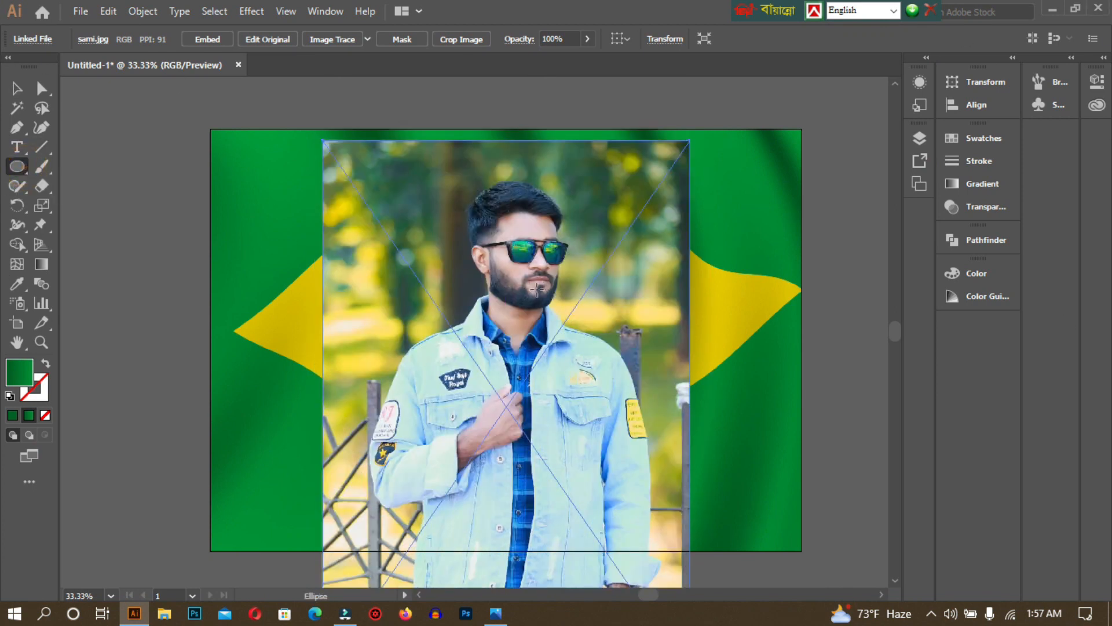
mouse_move(520, 306)
left_mouse_down()
mouse_move(524, 342)
mouse_move(579, 391)
mouse_move(607, 444)
left_mouse_up()
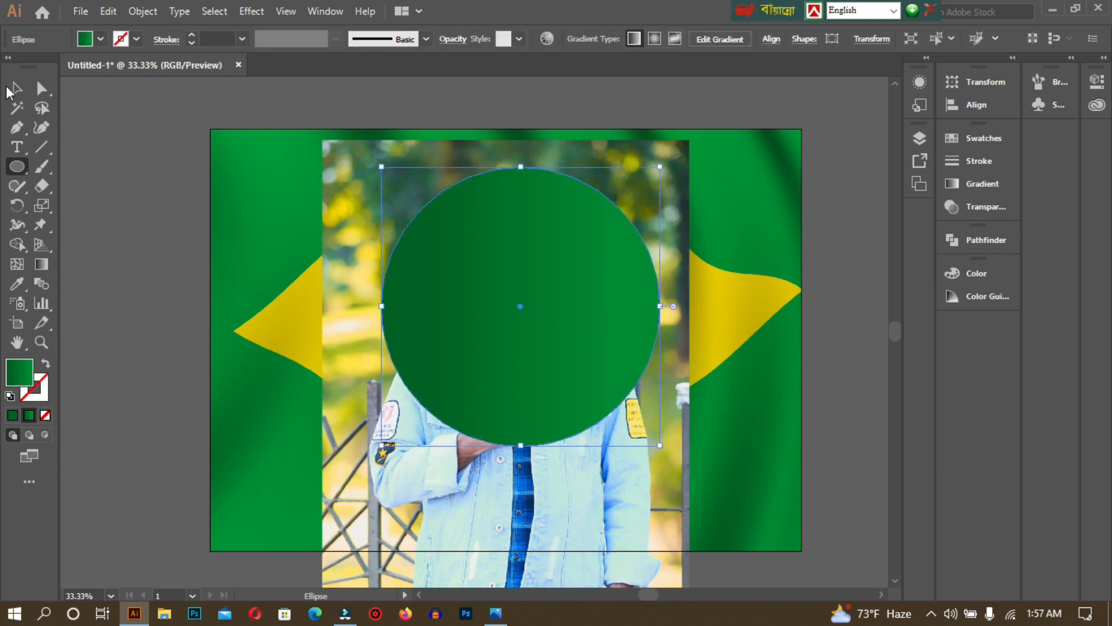
left_click(15, 90)
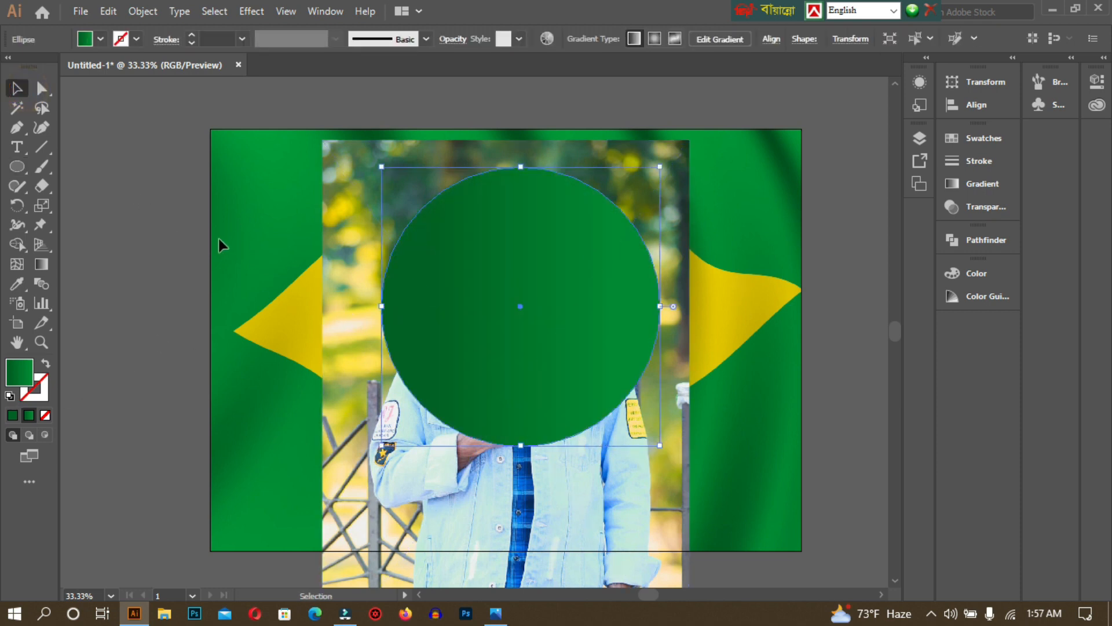
Remove the green gradient fill from the circle over the portrait and give it a 1 pt black stroke
left_click(47, 410)
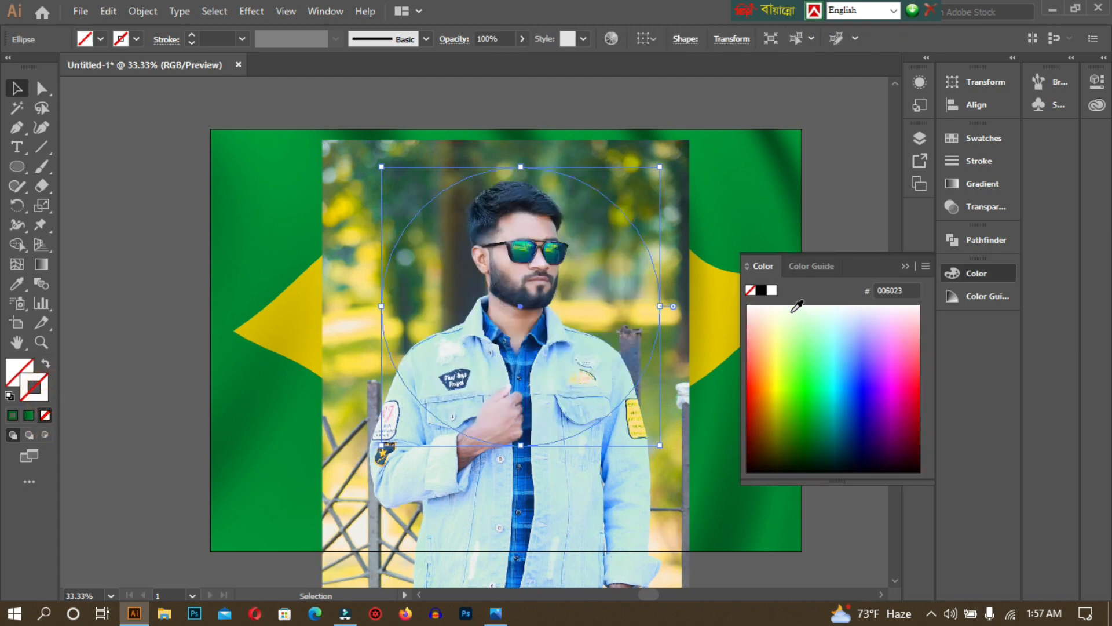
left_click(761, 289)
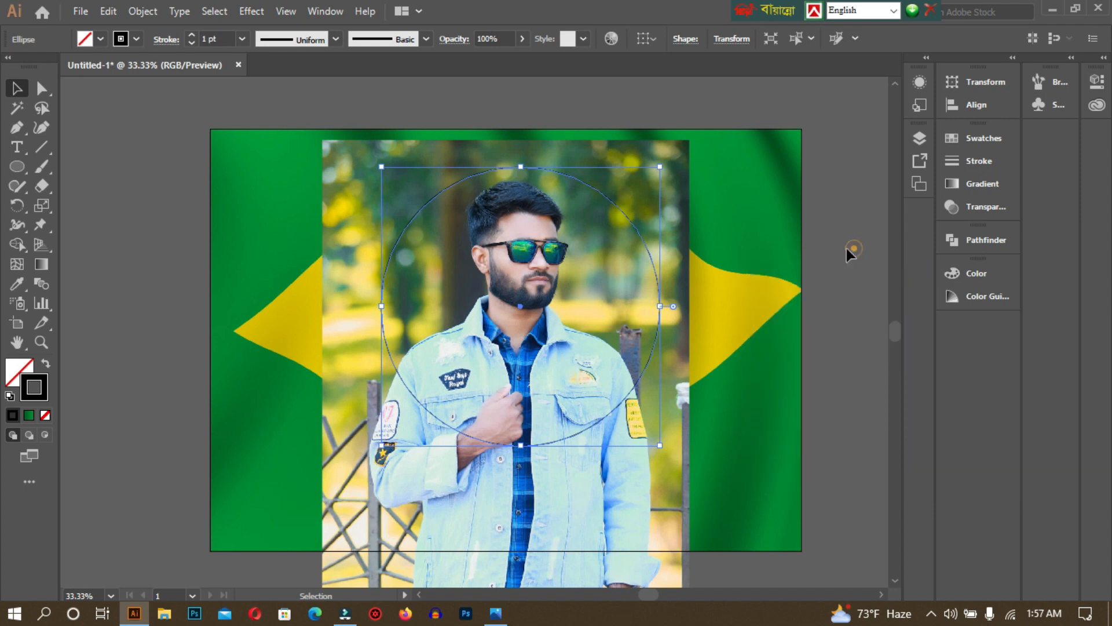
left_click(846, 248)
Clip the portrait photo to the circle with a clipping mask
left_click_drag(267, 106, 799, 509)
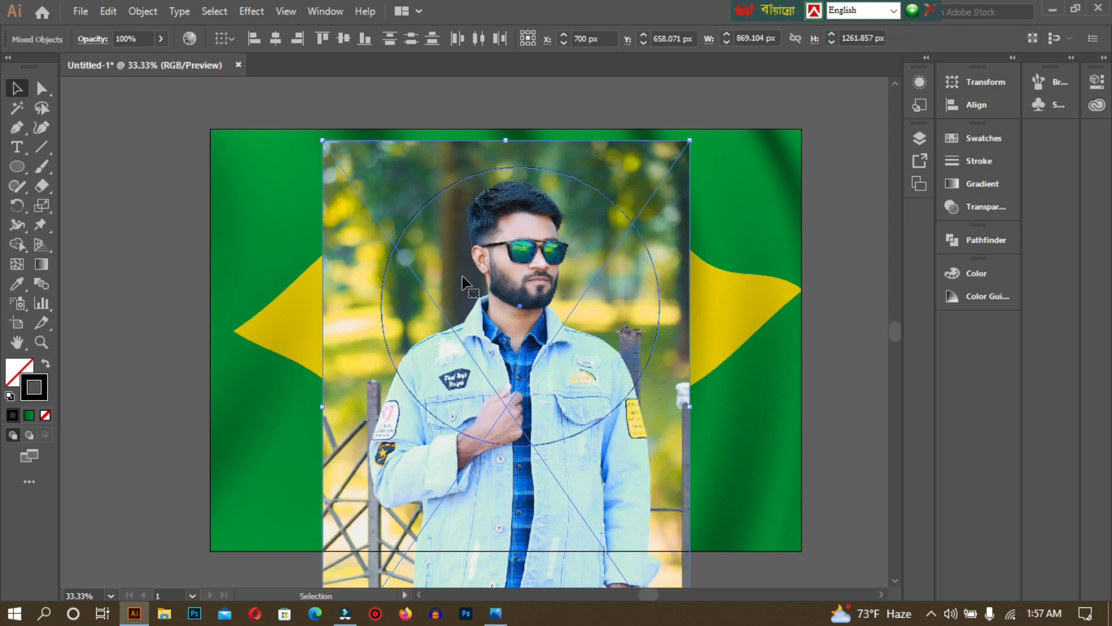
right_click(460, 234)
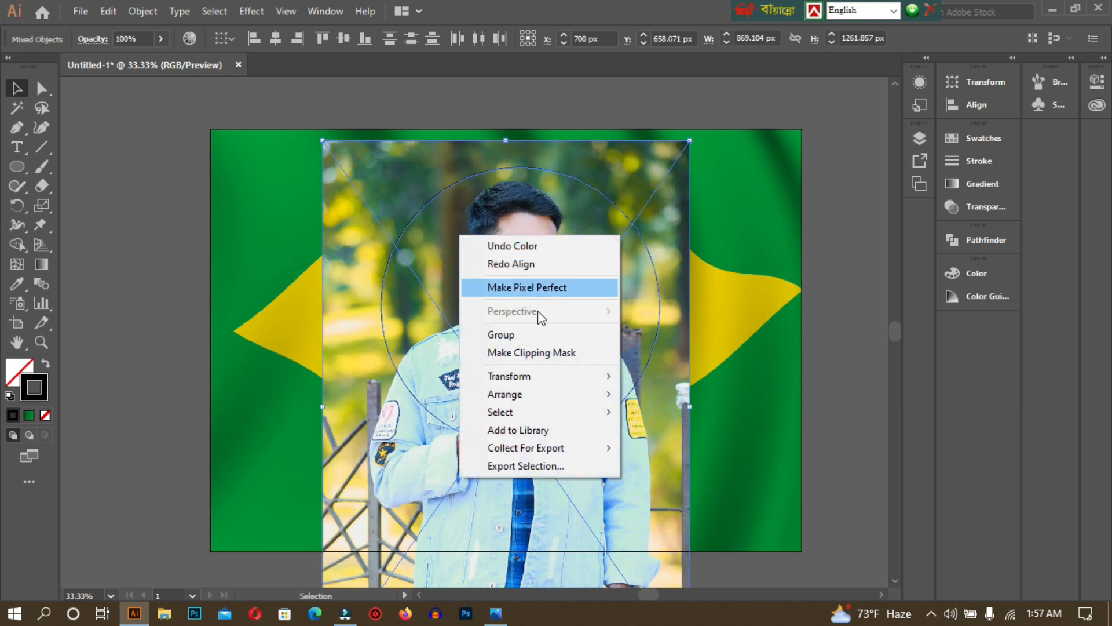
left_click(582, 363)
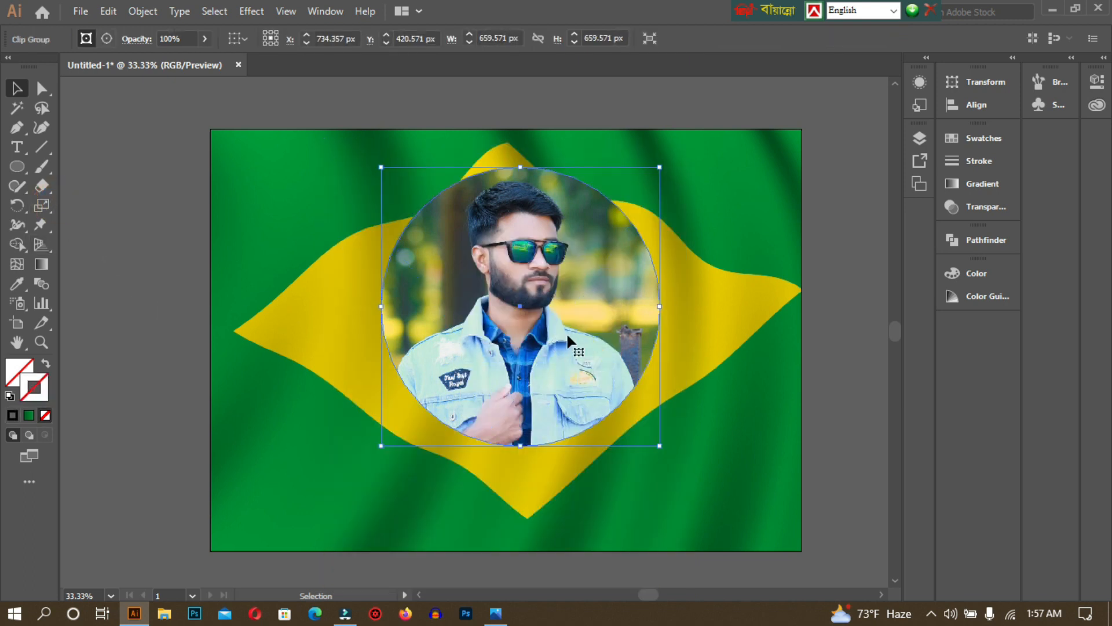
left_click(846, 243)
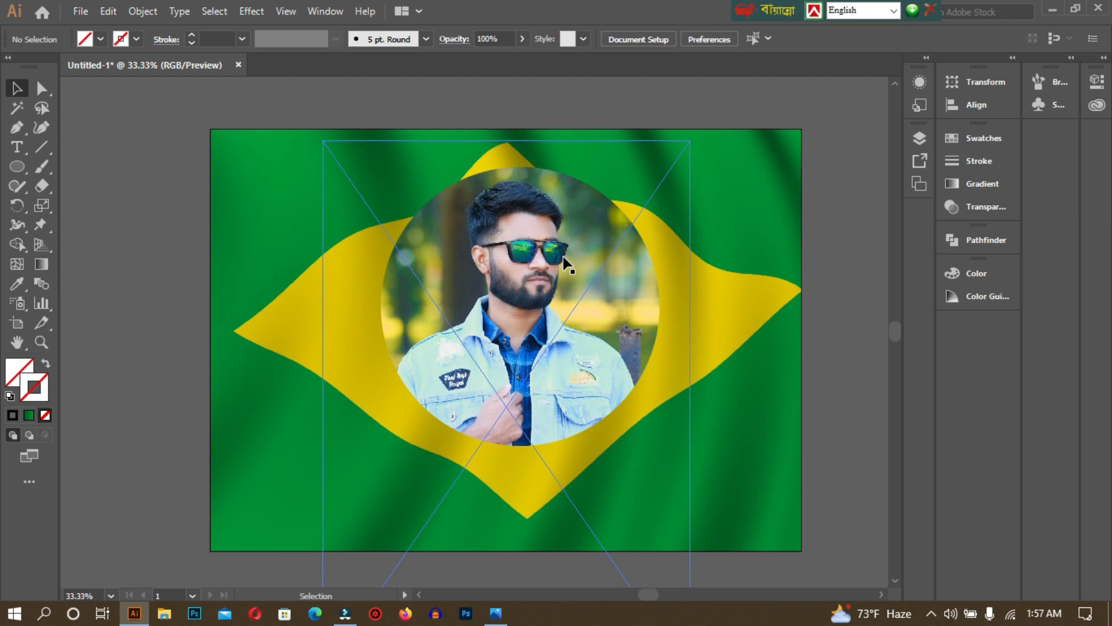
Scale the clipped portrait down to about 633 px in diameter and move it slightly lower inside the yellow diamond
left_click(396, 271)
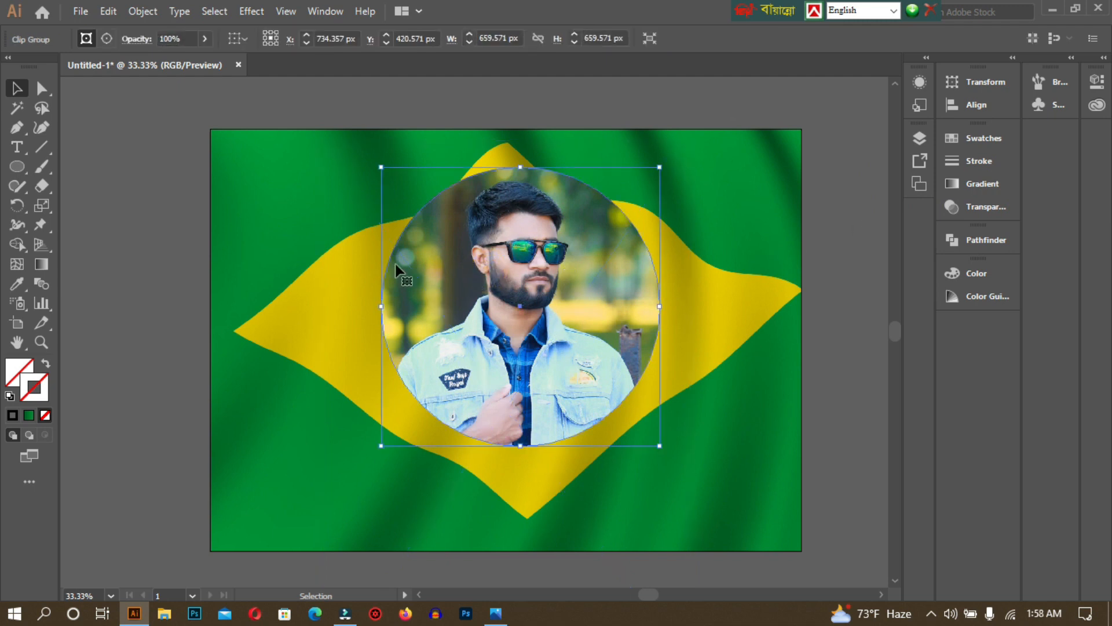
mouse_move(658, 168)
left_mouse_down()
mouse_move(666, 179)
mouse_move(649, 176)
left_mouse_up()
left_click_drag(562, 300, 558, 322)
left_click(86, 200)
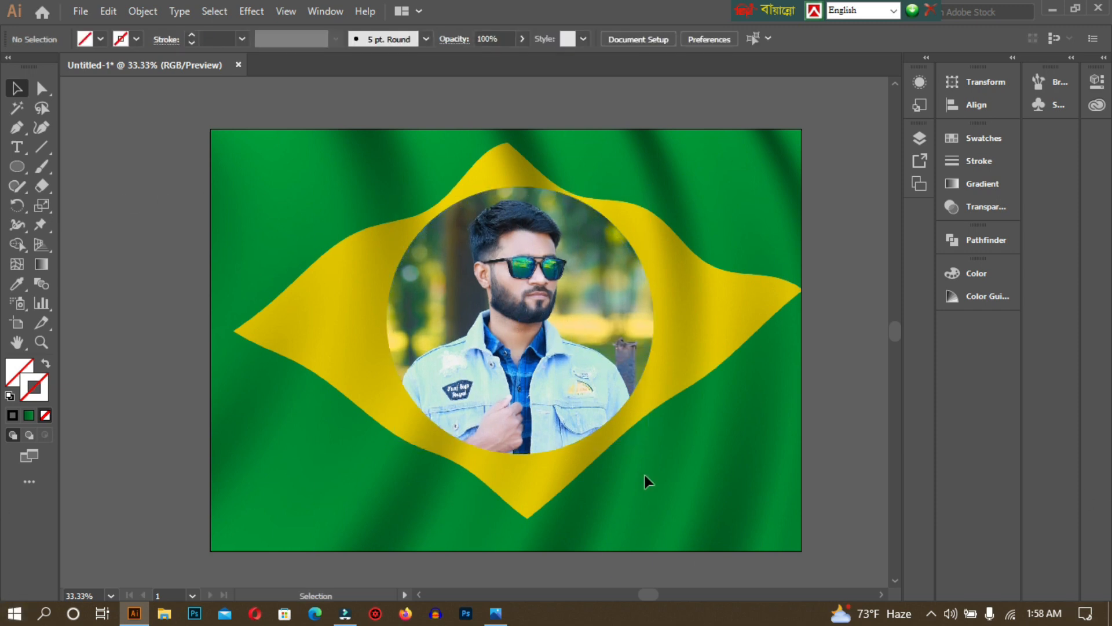
left_click(532, 333)
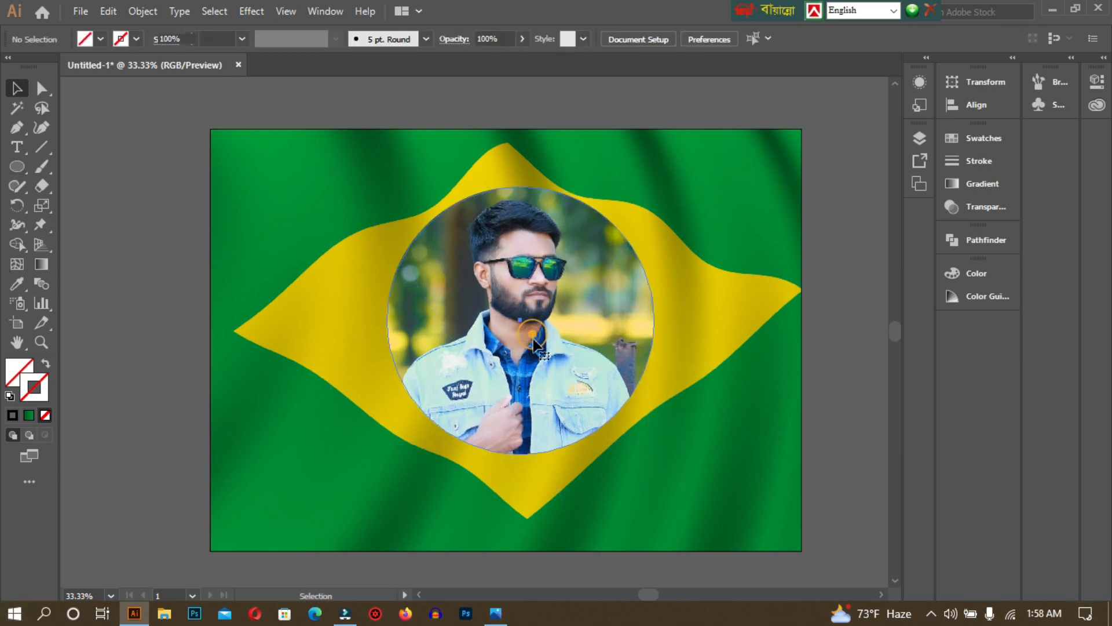
left_click(106, 576)
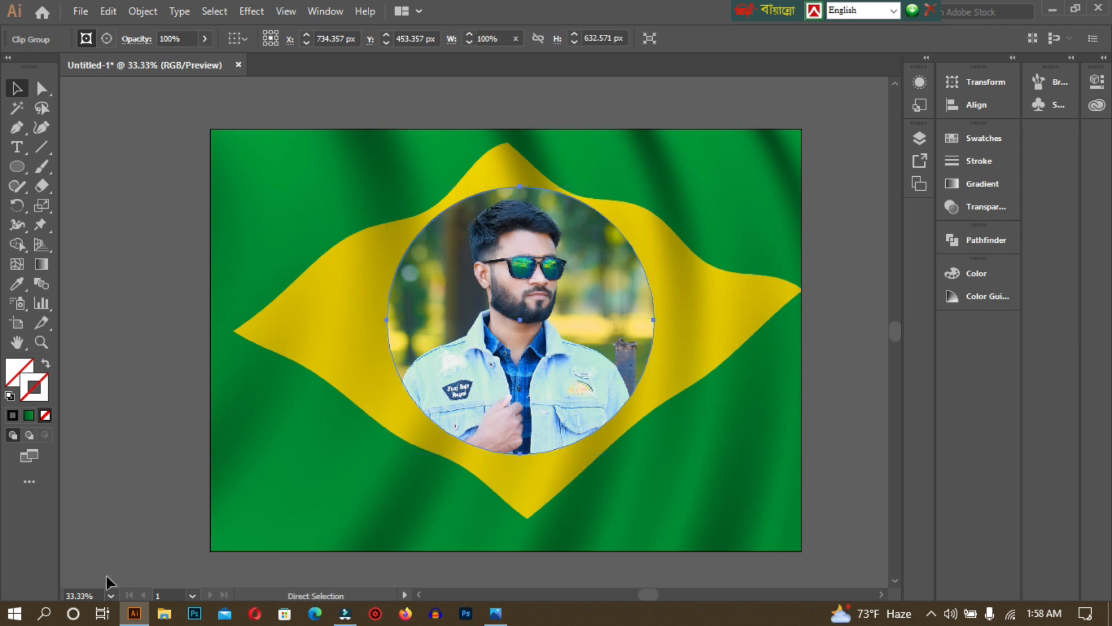
Draw an unfilled circle from the portrait's centre out to its edge and give it a 47 pt black stroke
left_click(17, 167)
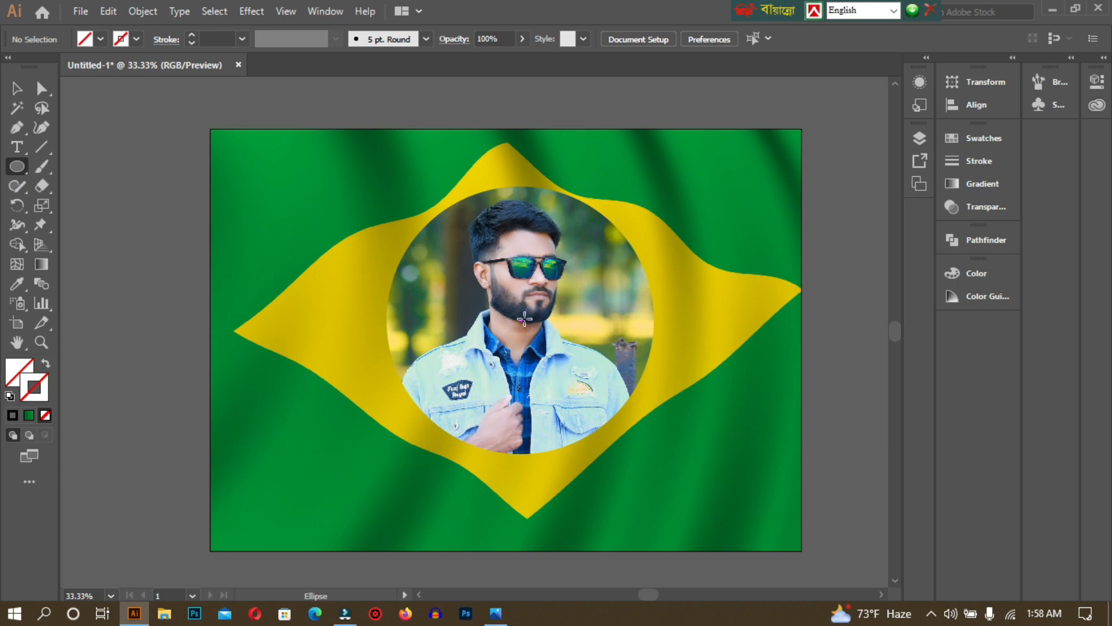
left_click_drag(523, 320, 590, 454)
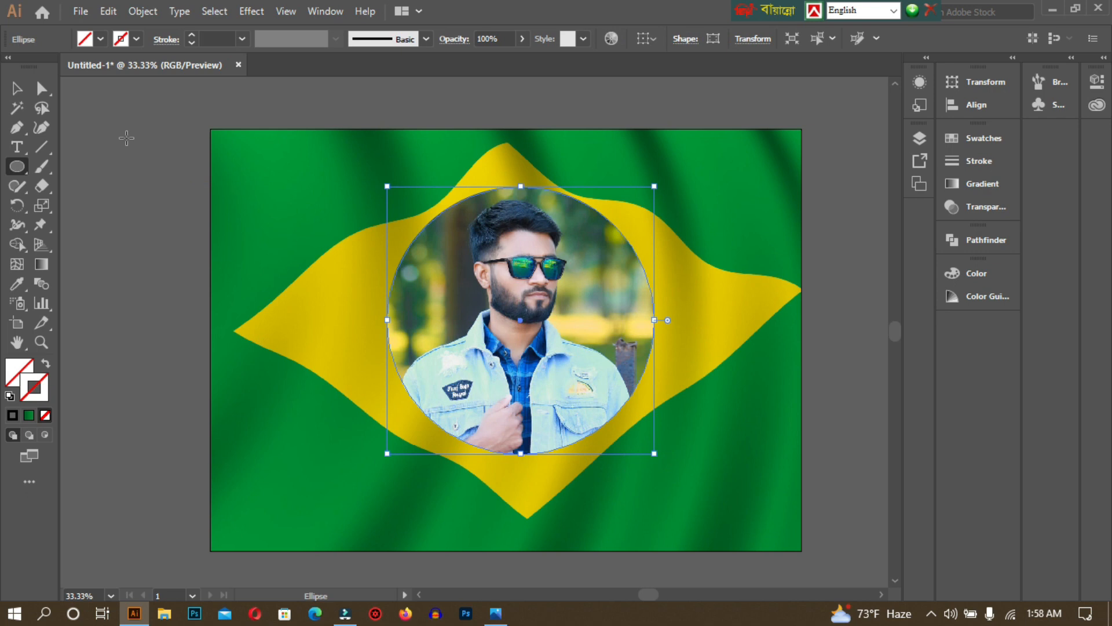
left_click(190, 36)
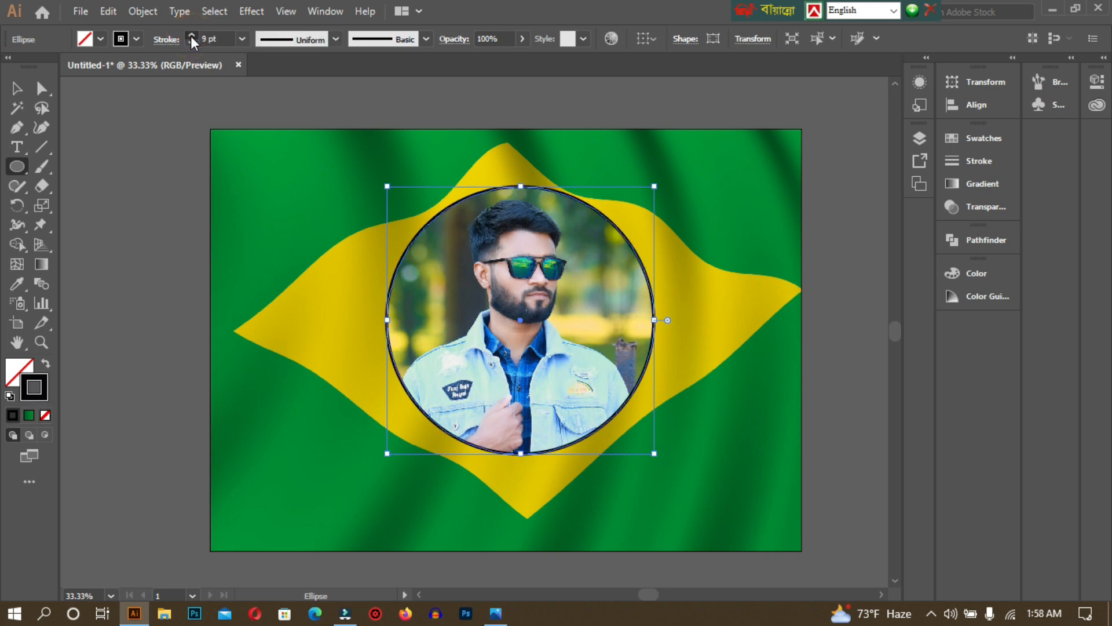
left_click_drag(190, 36, 190, 36)
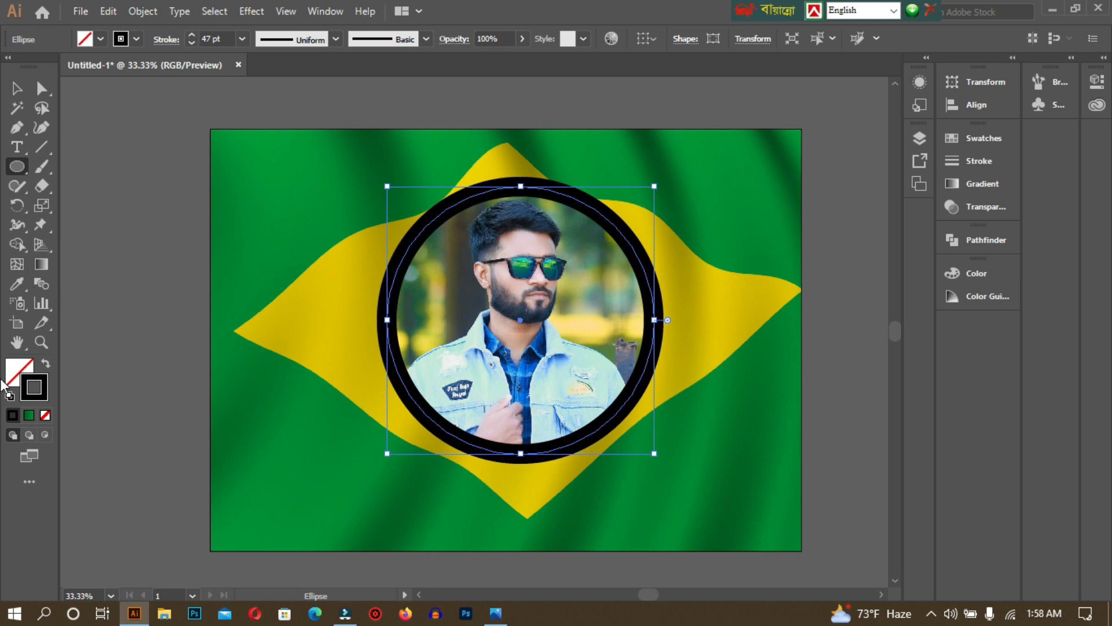
Expand the black circle's fill and stroke into a ring shape
left_click(148, 10)
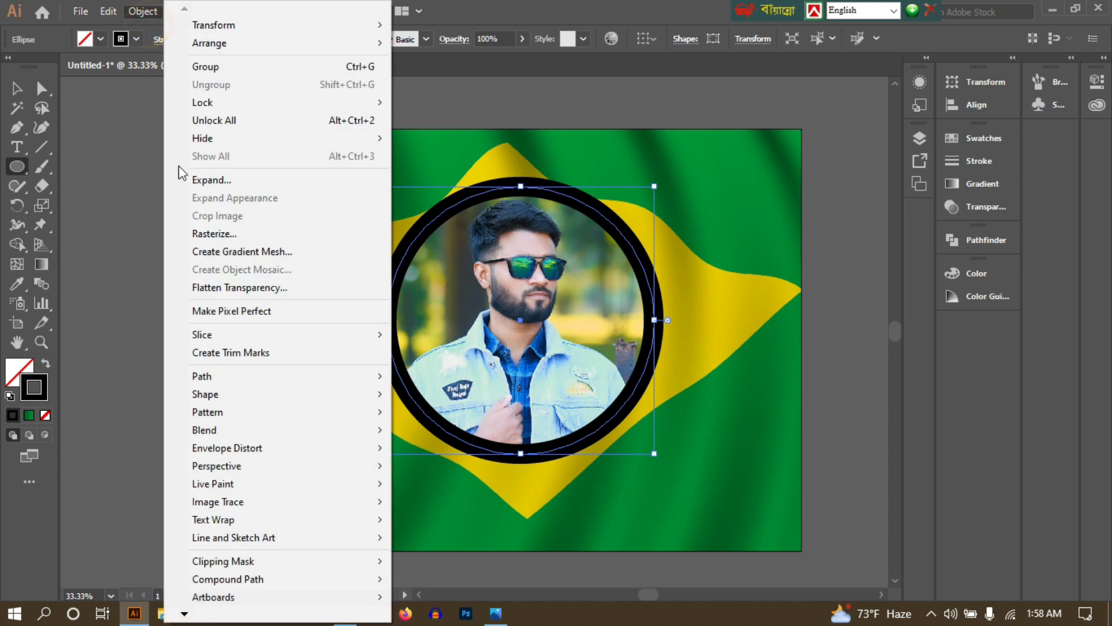
left_click(223, 181)
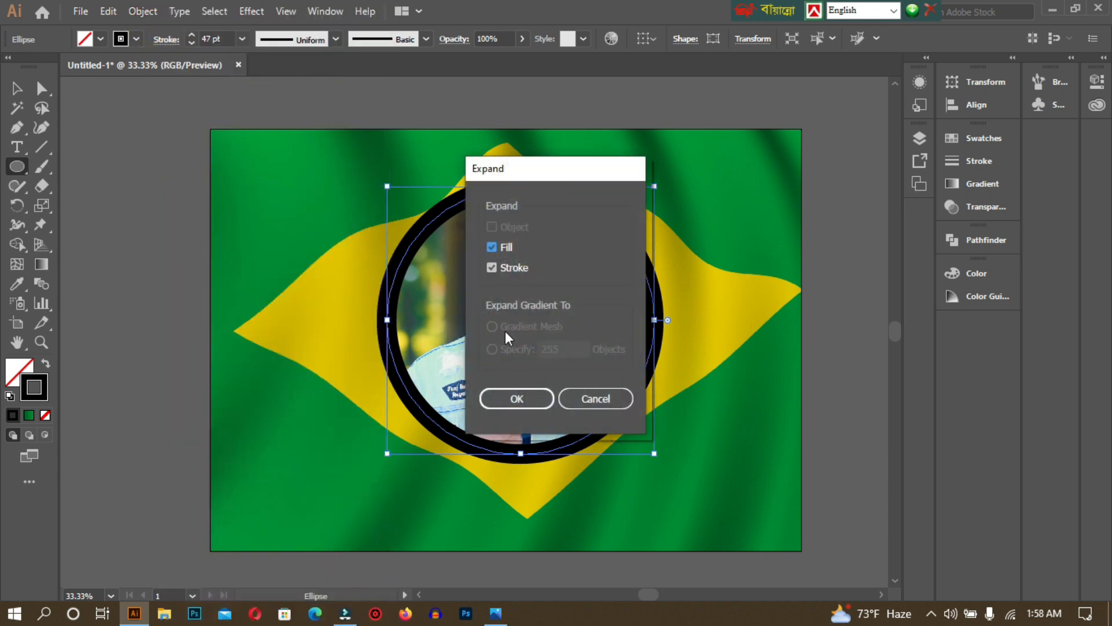
left_click(534, 403)
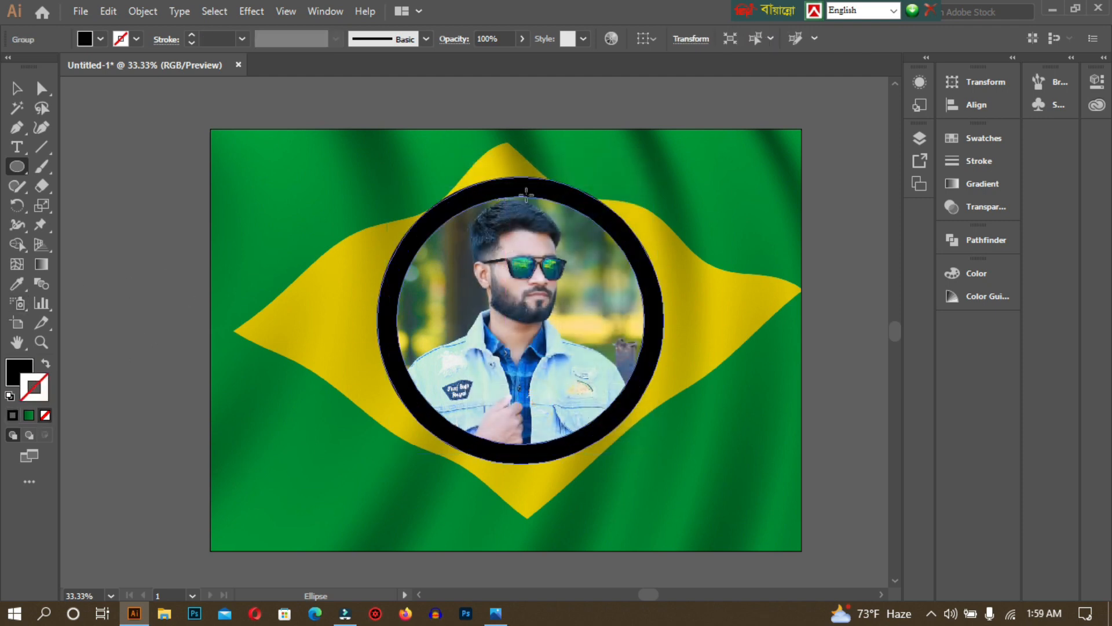
left_click(18, 373)
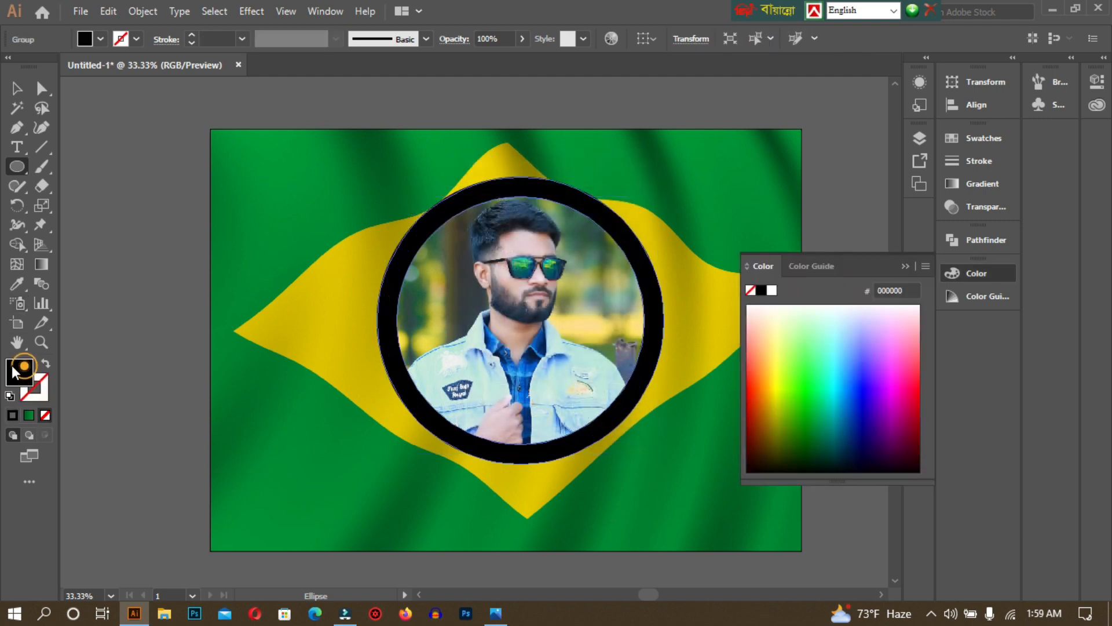
left_click(143, 339)
left_click(607, 335)
left_click(906, 267)
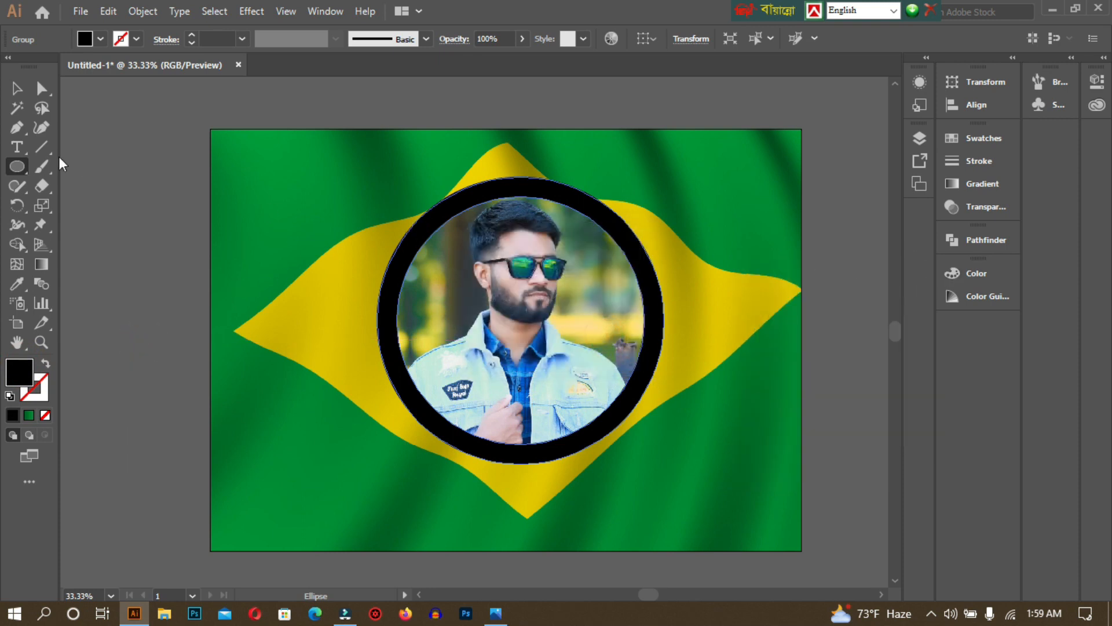
left_click(17, 88)
left_click(103, 182)
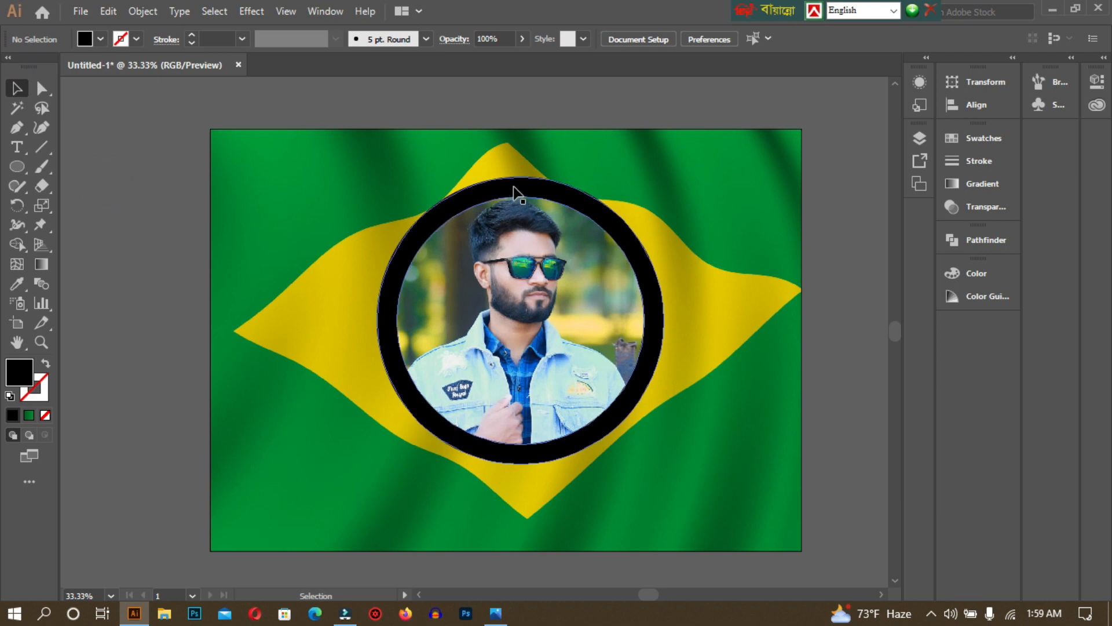
Fill the ring with the green linear gradient and spread its two colour stops to the ends of the slider
left_click(513, 187)
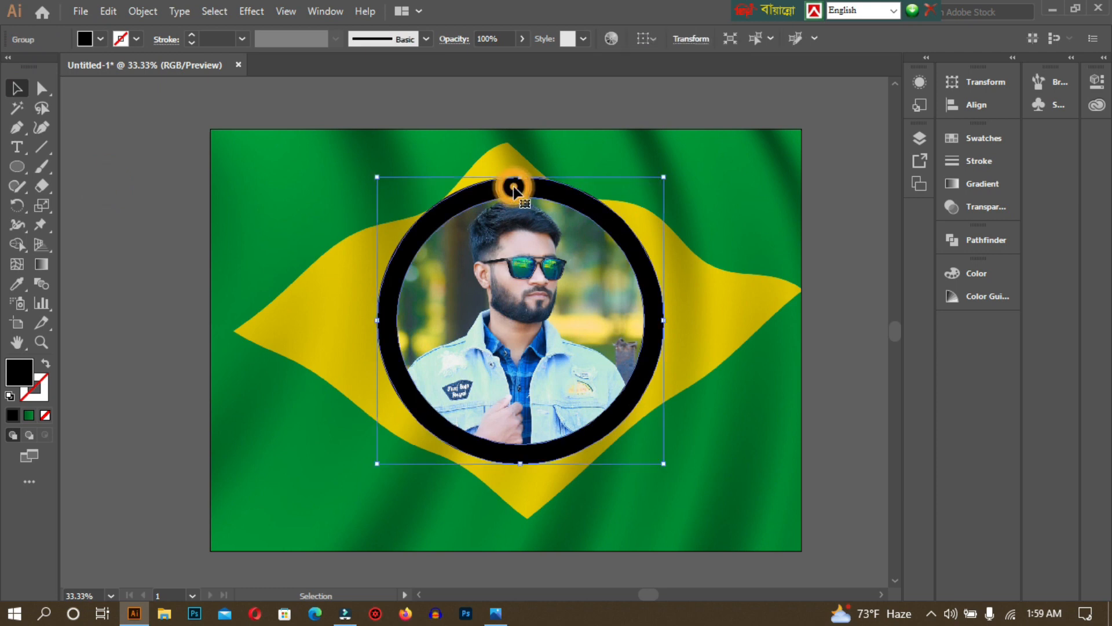
left_click(994, 183)
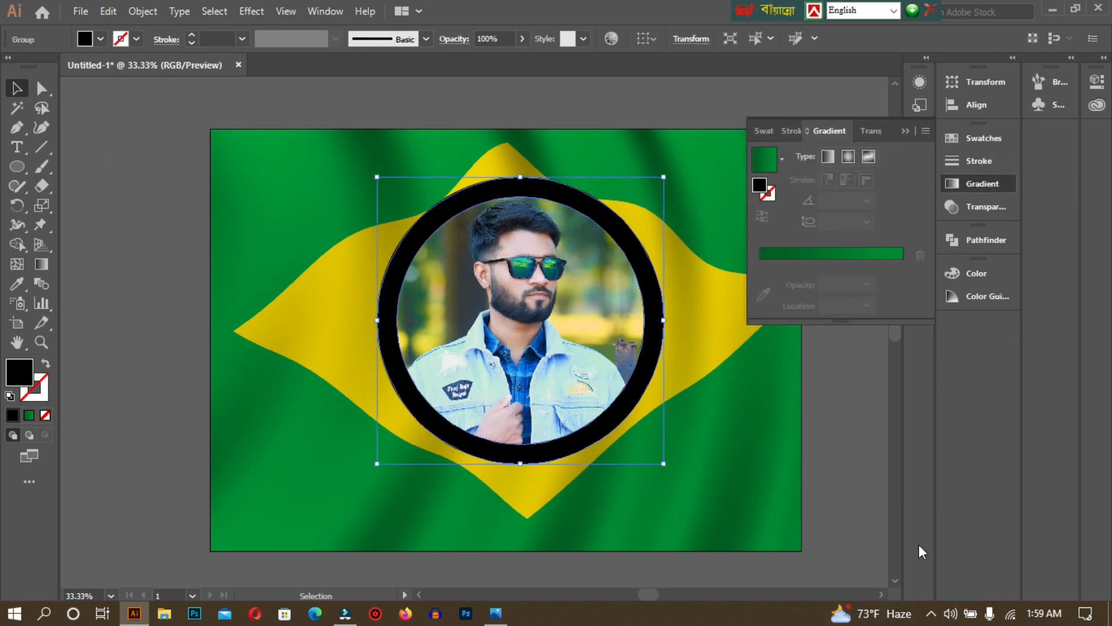
left_click(821, 253)
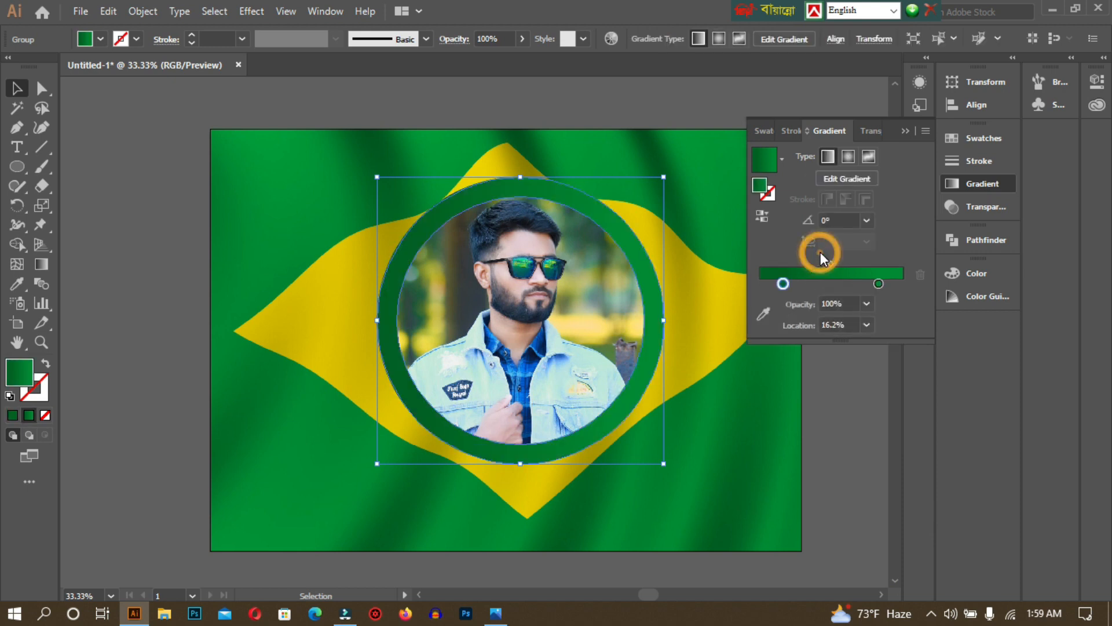
left_click_drag(784, 283, 758, 284)
left_click_drag(879, 283, 965, 278)
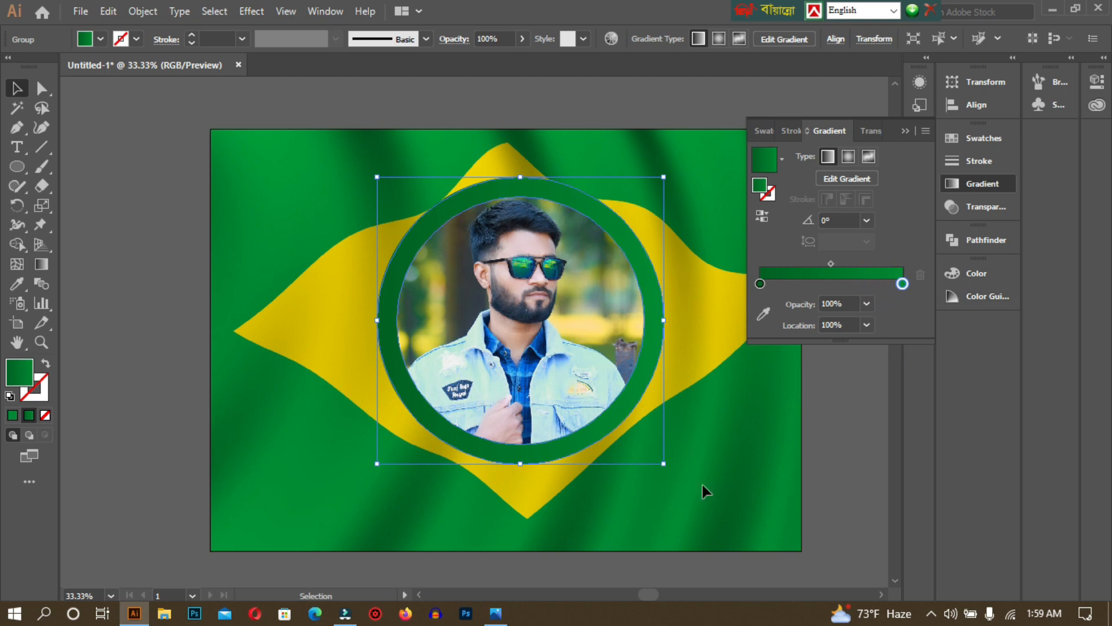
Apply the White, Black gradient preset to the ring and recolour its white stop with green sampled from the flag
left_click(780, 157)
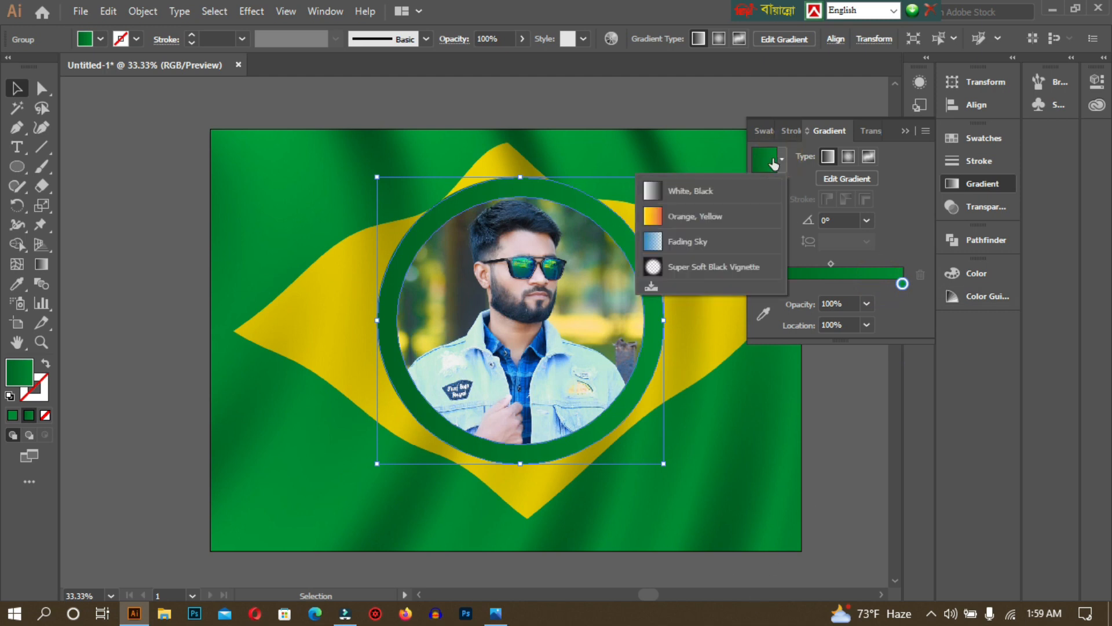
left_click(721, 194)
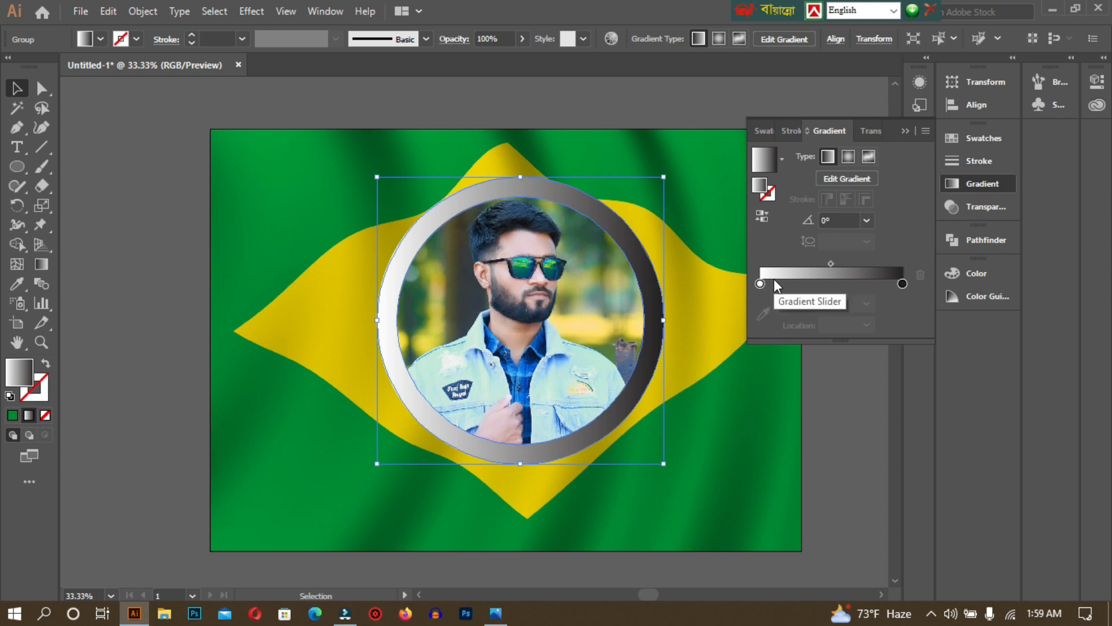
left_click(760, 284)
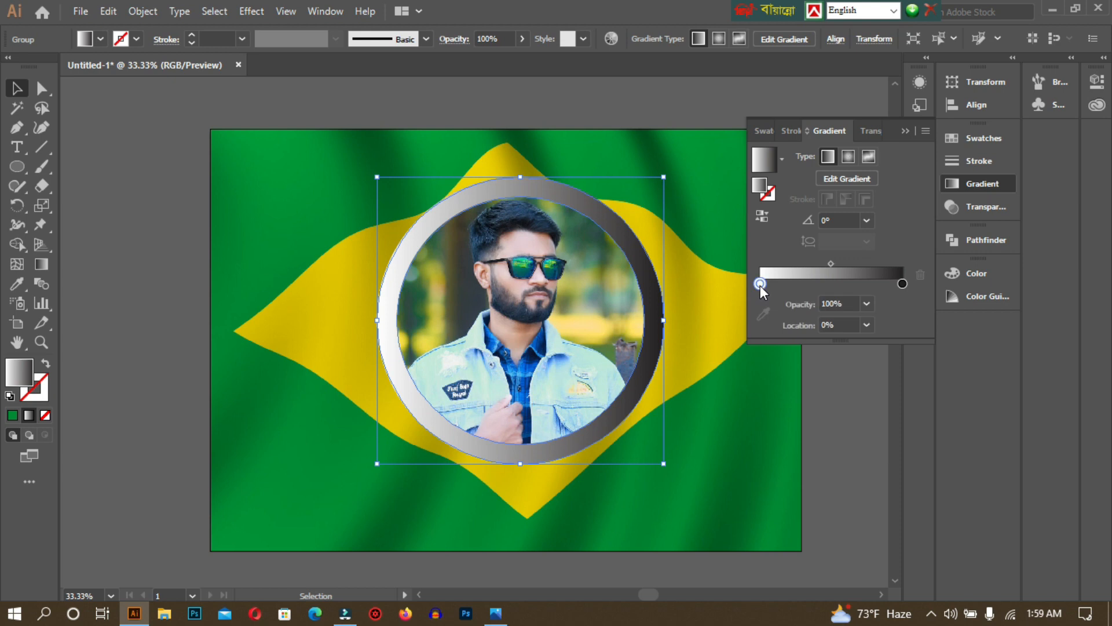
left_click(763, 316)
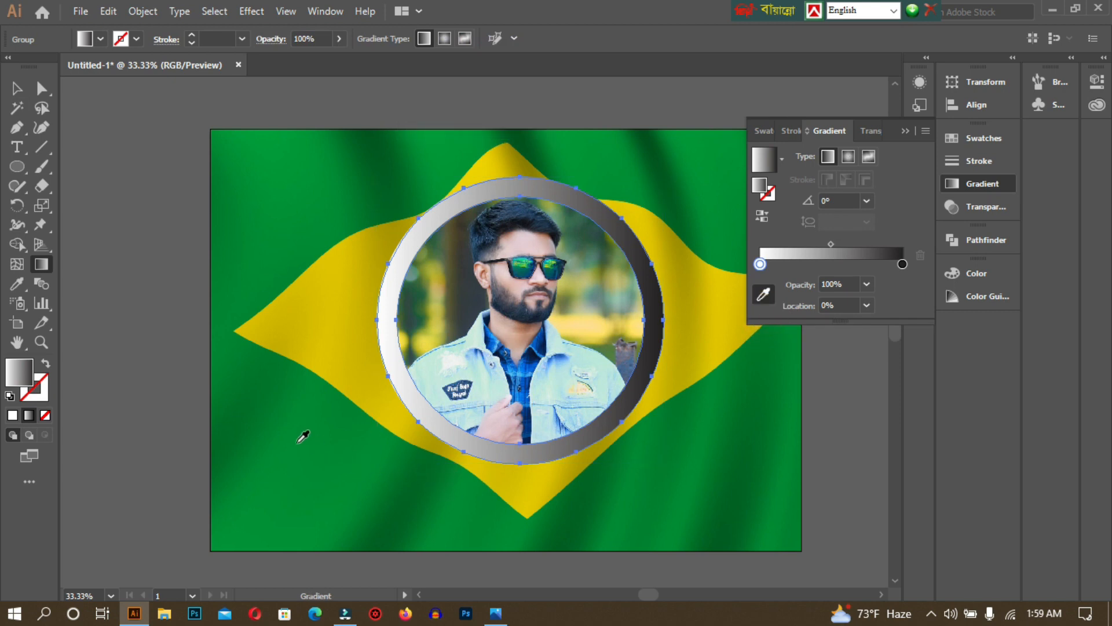
left_click(236, 207)
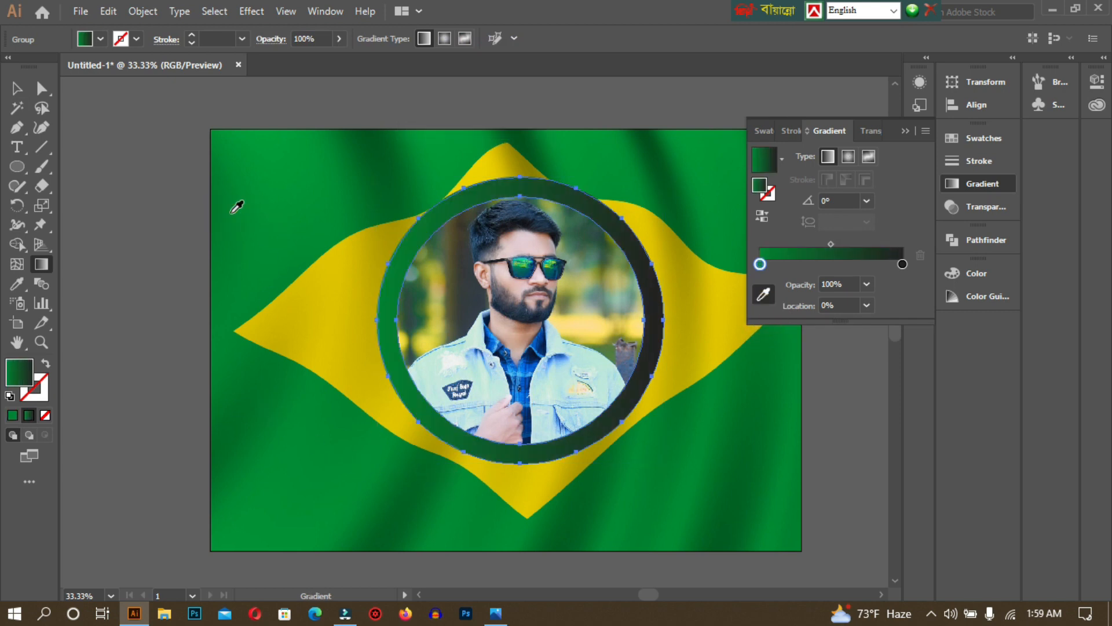
Recolour the ring gradient's black stop with yellow sampled from the flag's diamond
left_click(903, 265)
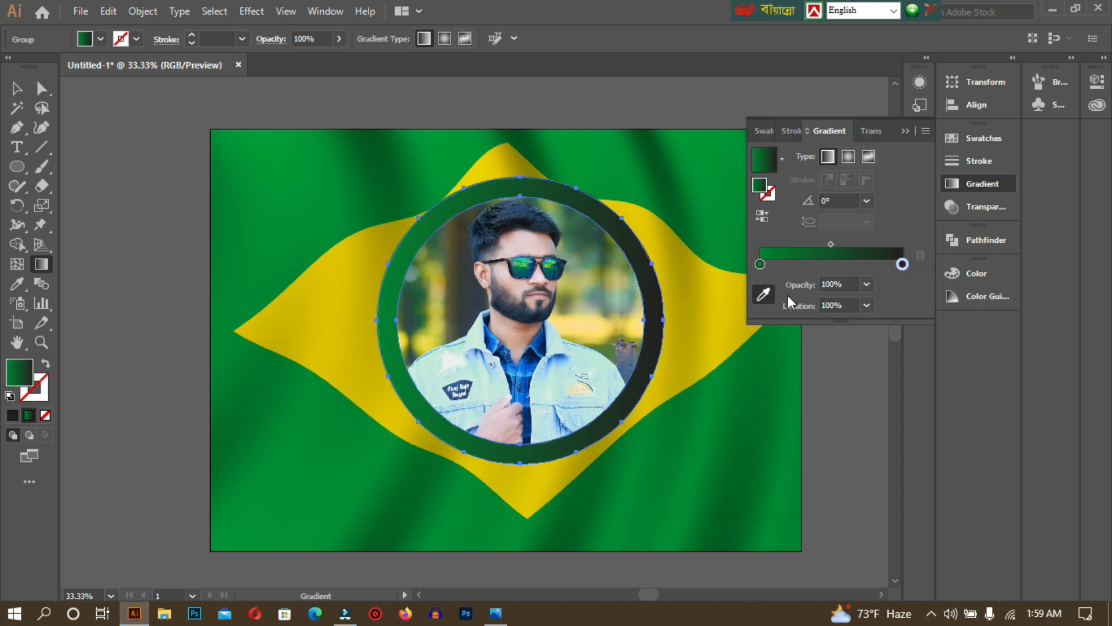
left_click(764, 294)
left_click(763, 294)
left_click(712, 196)
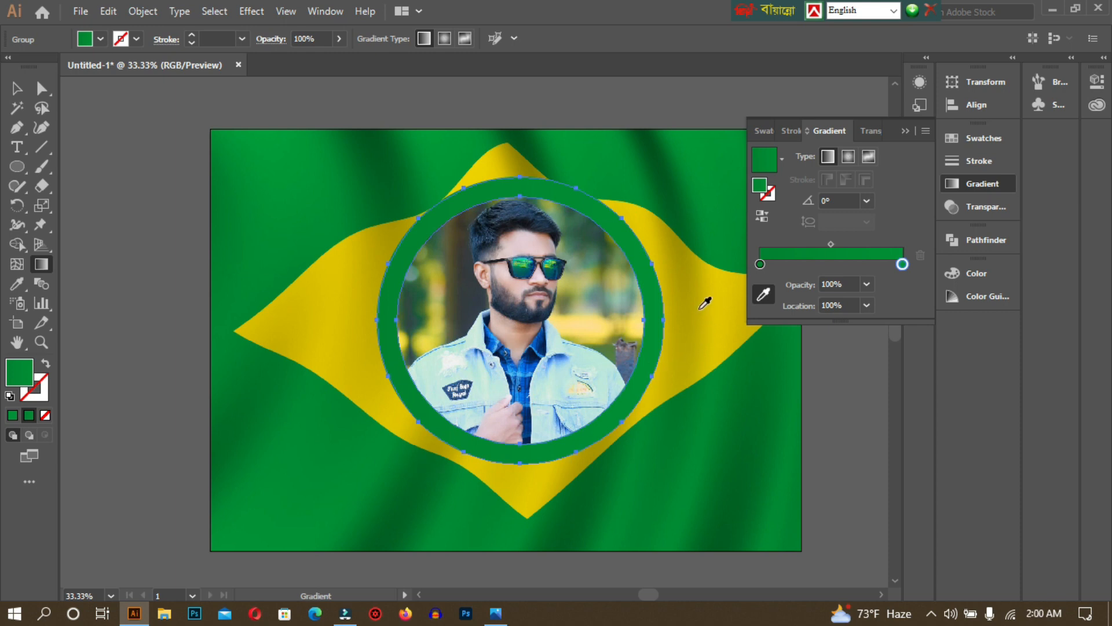
left_click(719, 286)
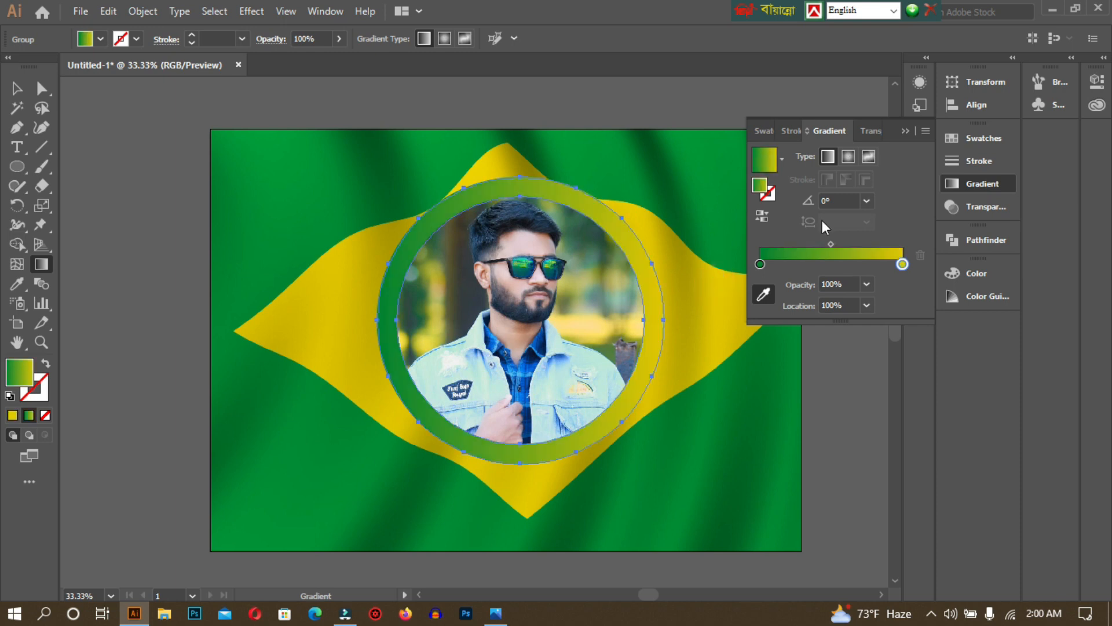
left_click(906, 133)
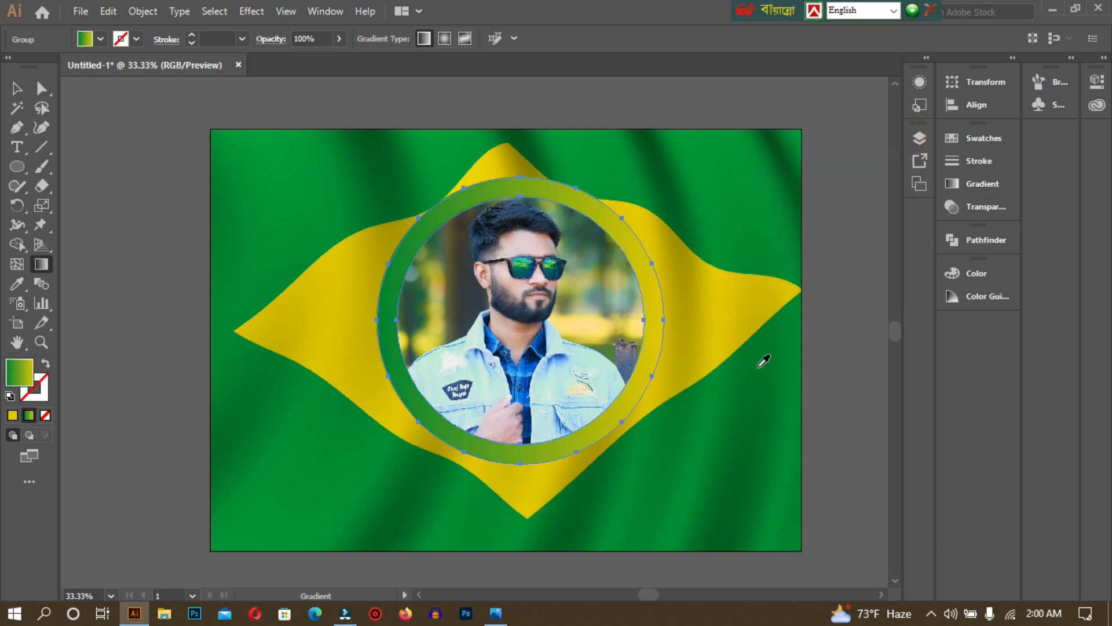
left_click(18, 89)
left_click(17, 244)
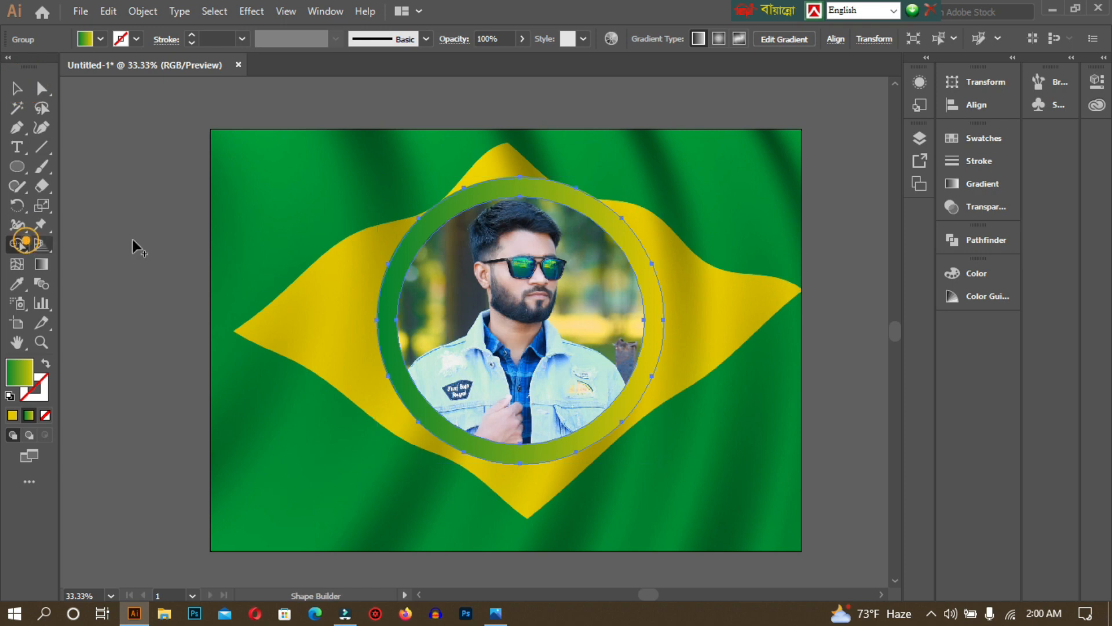
left_click(18, 89)
key("ctrl")
key("ctrl")
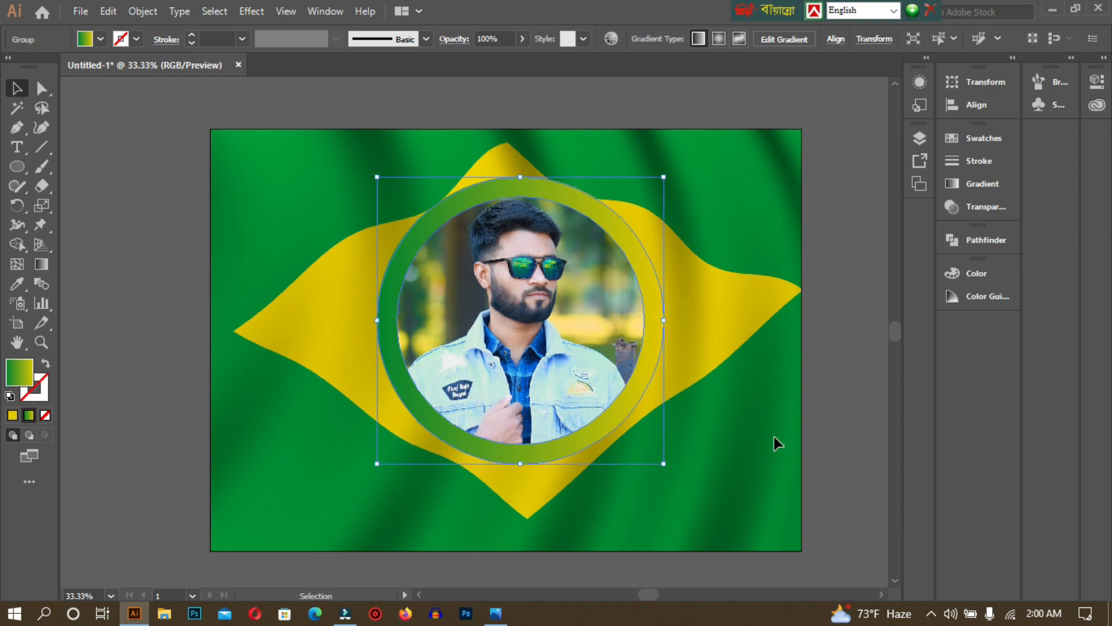
left_click_drag(664, 464, 688, 501)
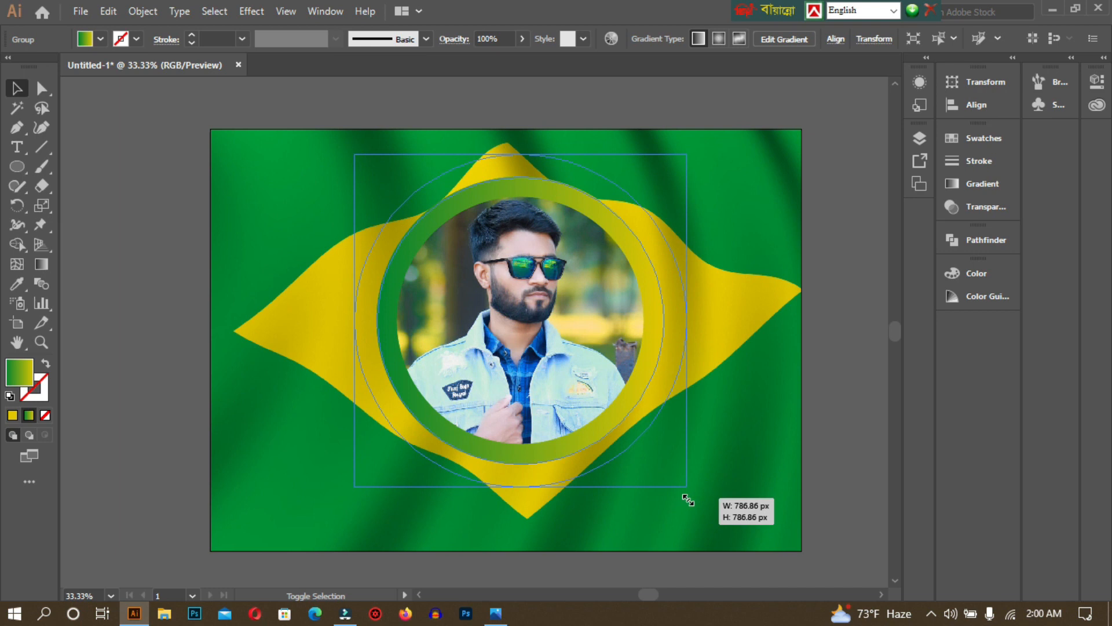
left_click_drag(686, 498, 686, 498)
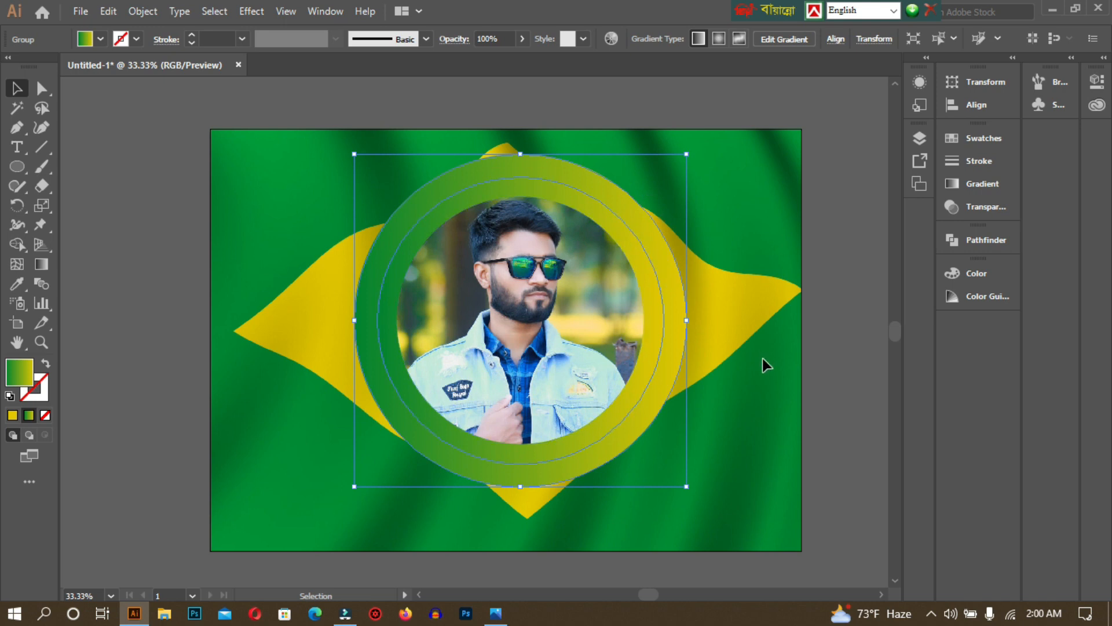
key("ctrl+z")
left_click(771, 376)
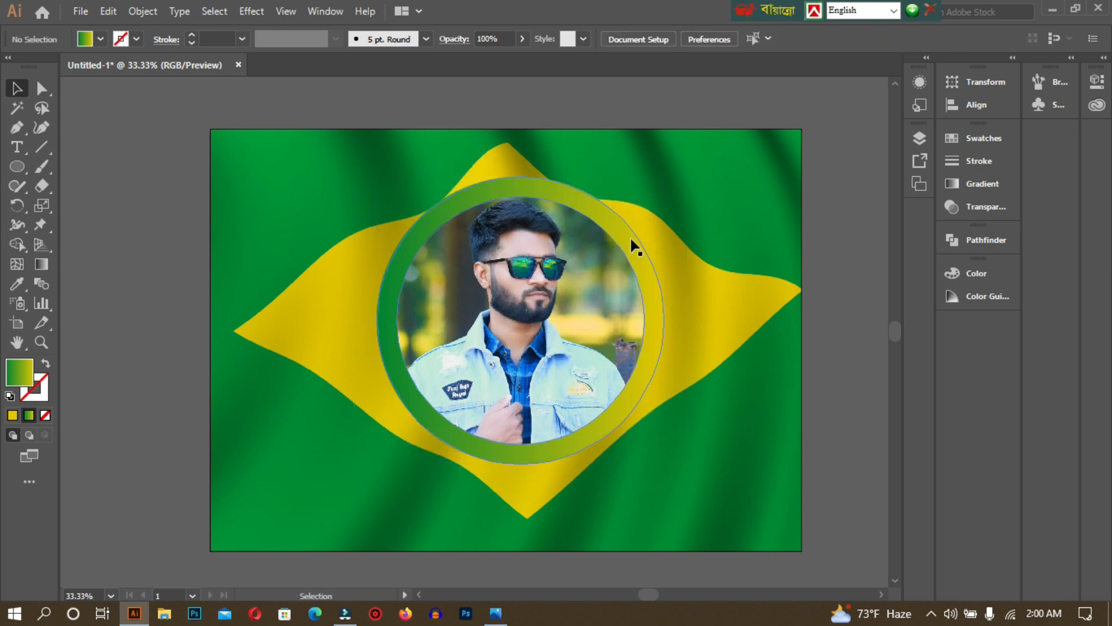
Duplicate the gradient ring in place behind the original and enlarge the copy about its centre to form a wider outer ring
left_click(501, 389)
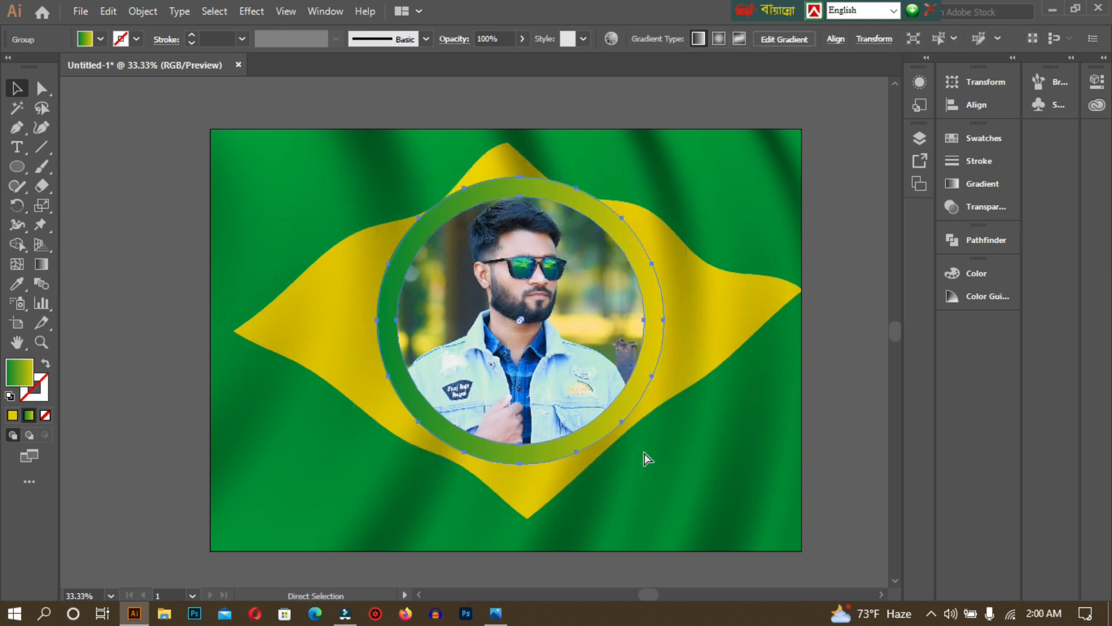
key("a")
key("v")
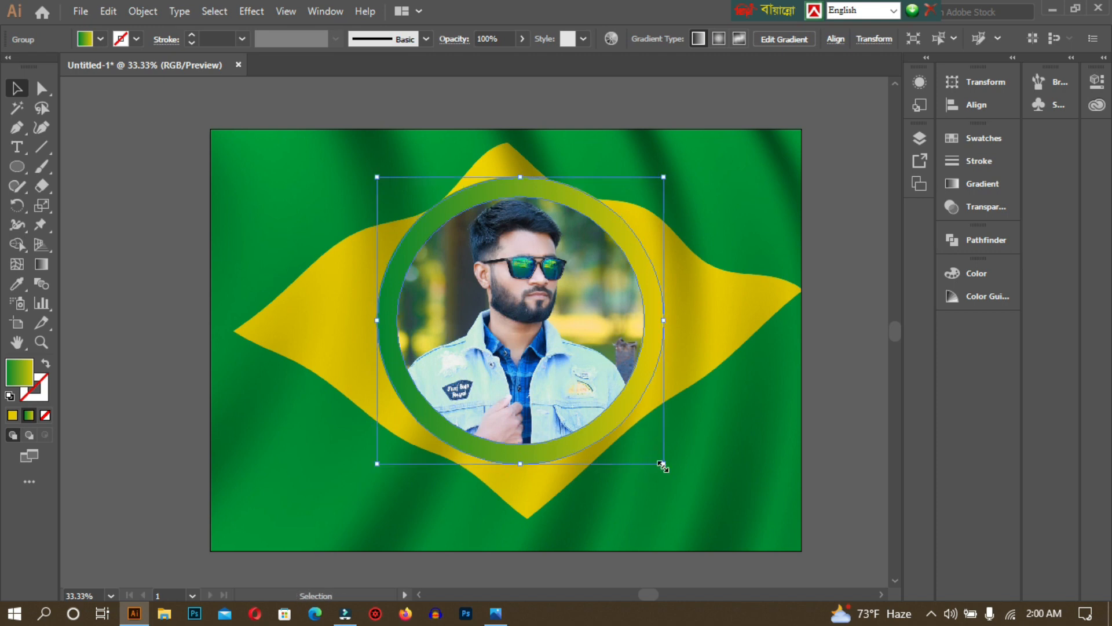
key("shift")
left_click_drag(662, 466, 690, 486)
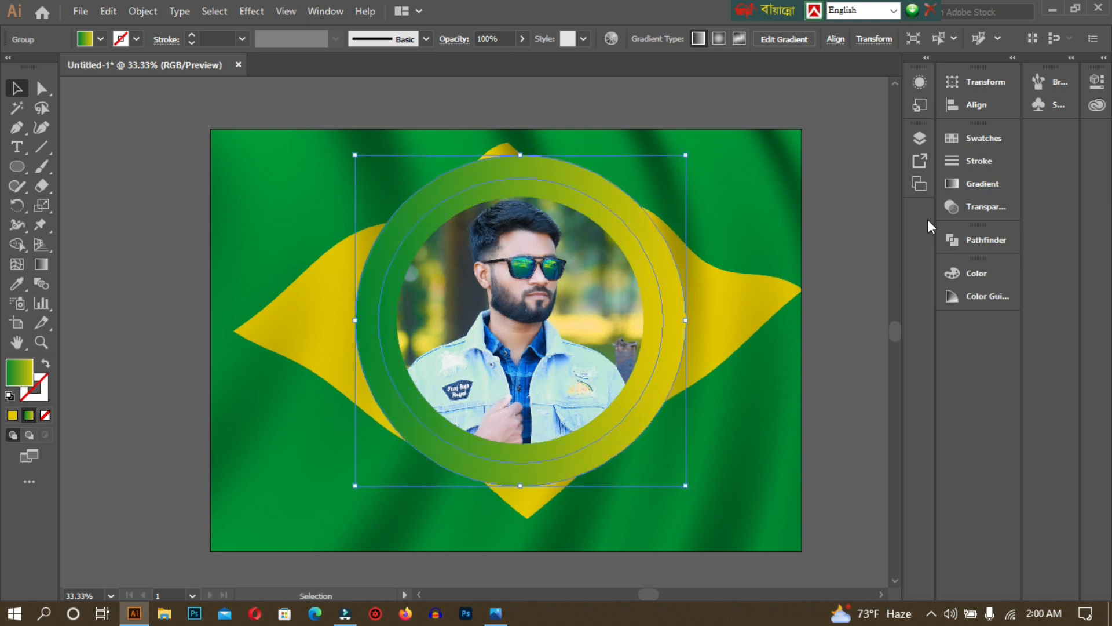
Reverse the outer ring's gradient so it runs from yellow to green
left_click(993, 181)
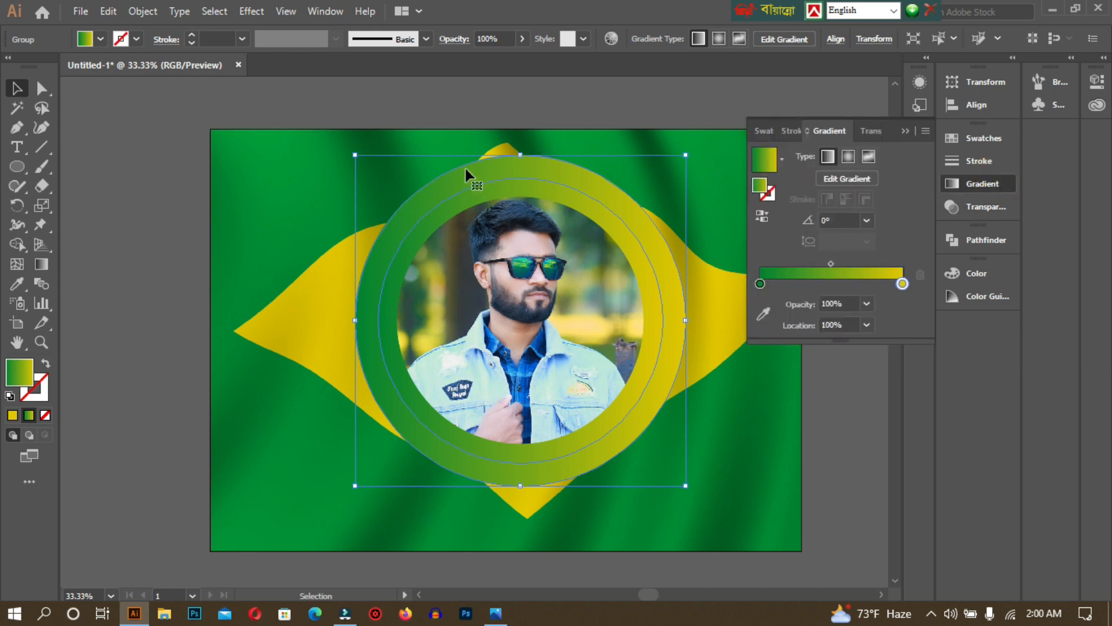
left_click(762, 215)
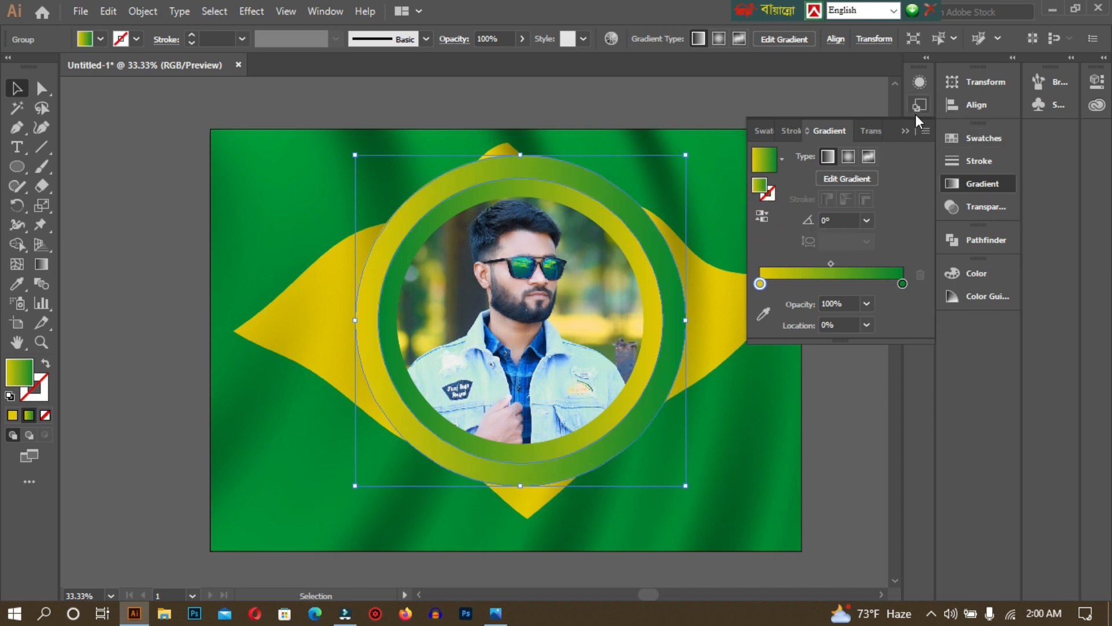
left_click(905, 130)
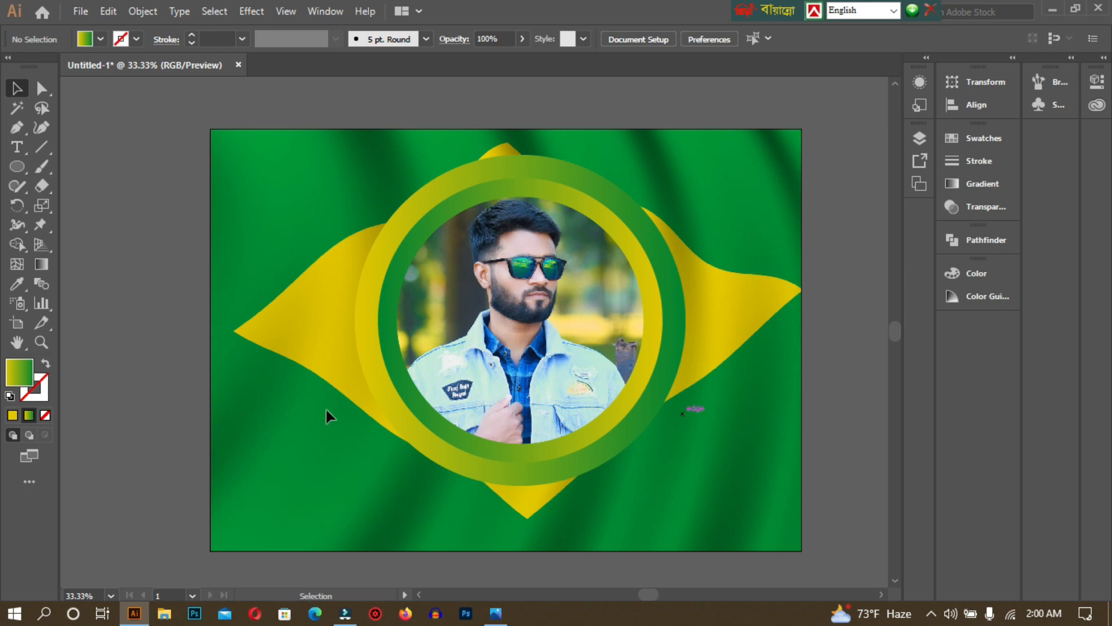
Check the finished reference image, and draw a tall ellipse on the empty canvas beside the artboard as a balloon body
left_click(495, 613)
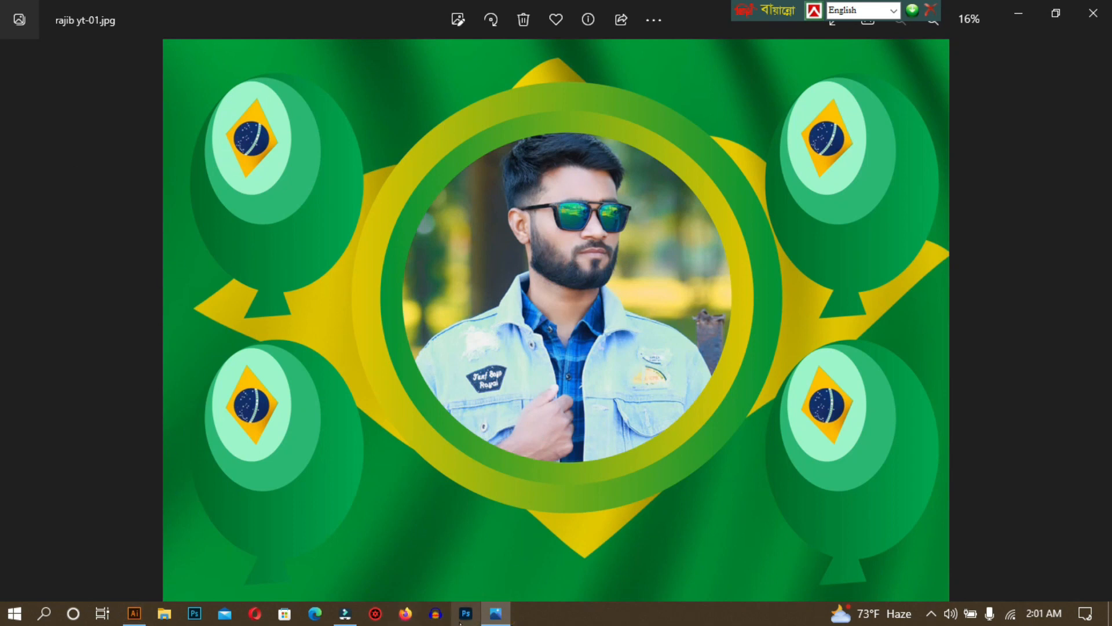
left_click(134, 613)
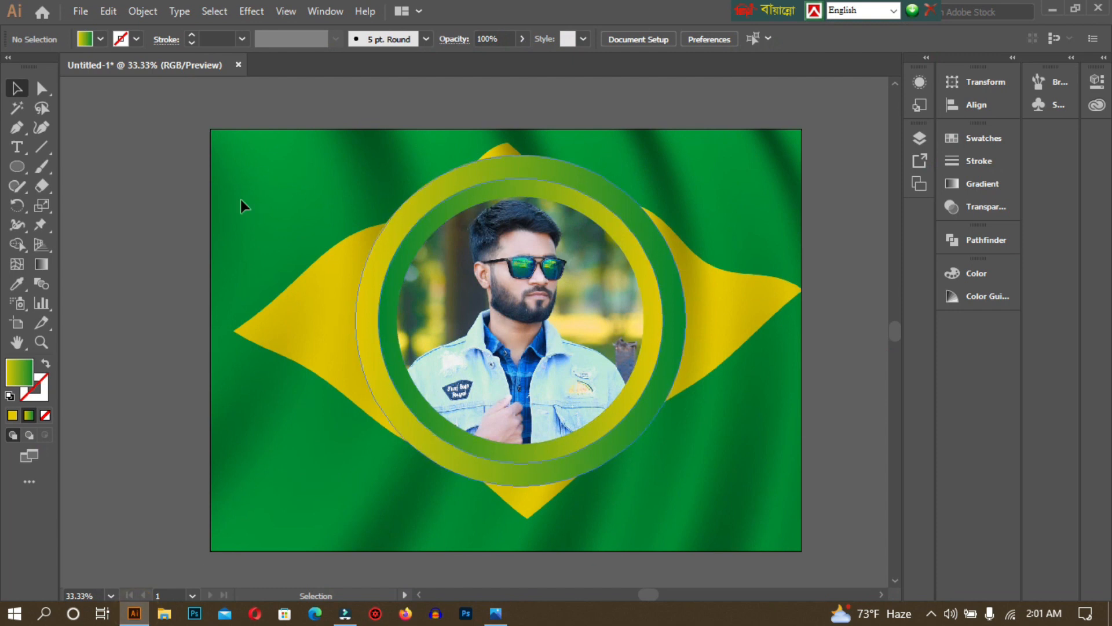
left_click_drag(186, 325, 320, 331)
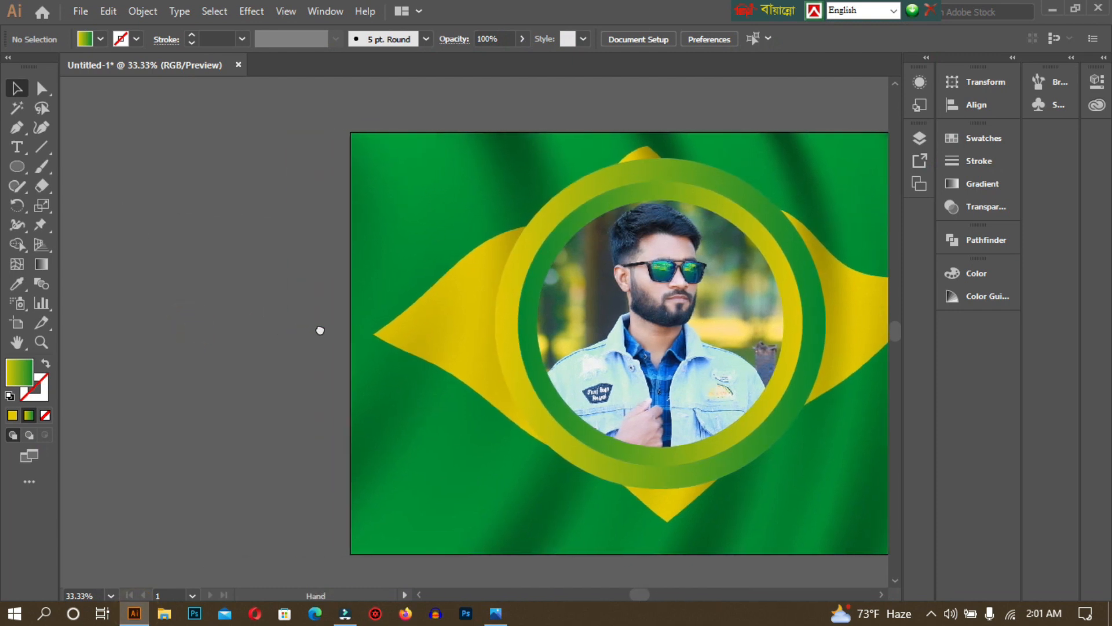
left_click_drag(239, 328, 299, 327)
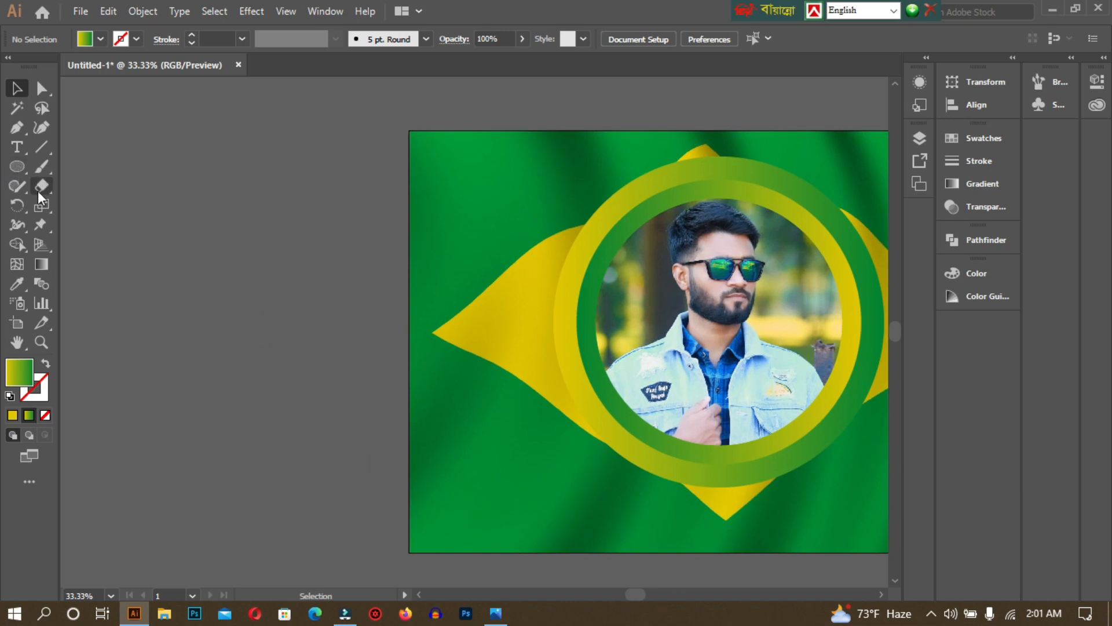
left_click(22, 166)
left_click_drag(175, 180, 308, 372)
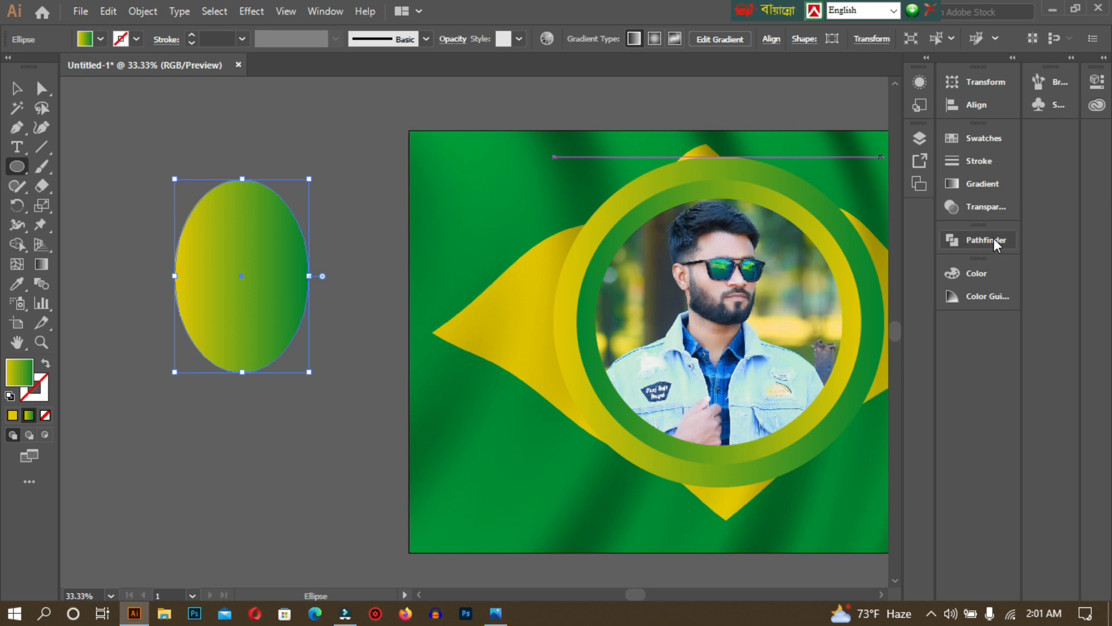
Recolour the ellipse gradient's yellow stop with dark green sampled from the flag, and move the ellipse slightly upward
left_click(987, 184)
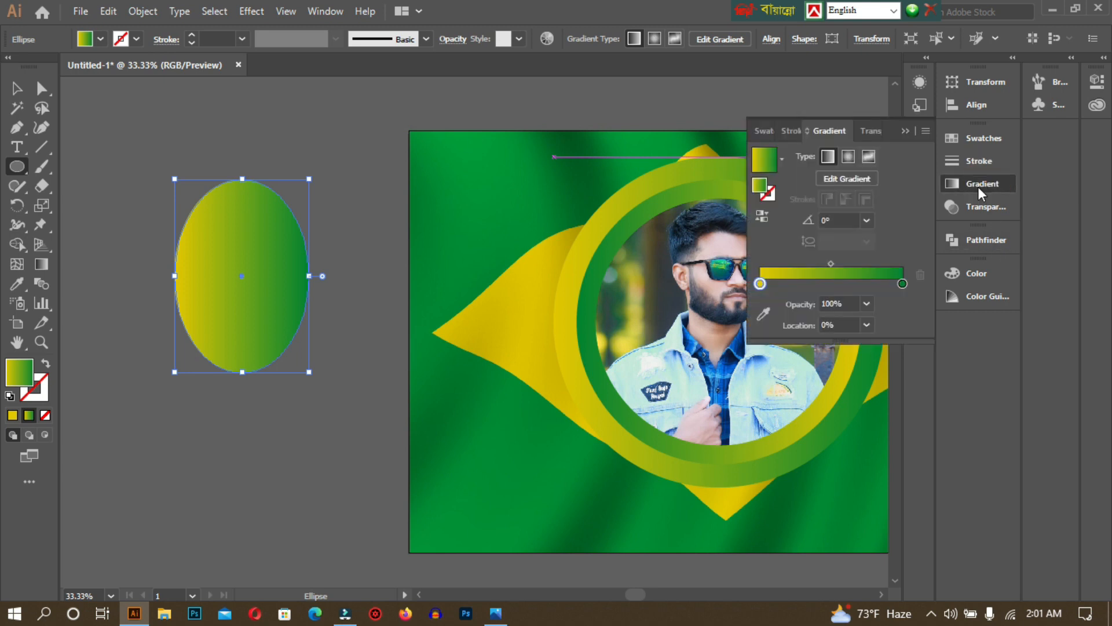
left_click(762, 315)
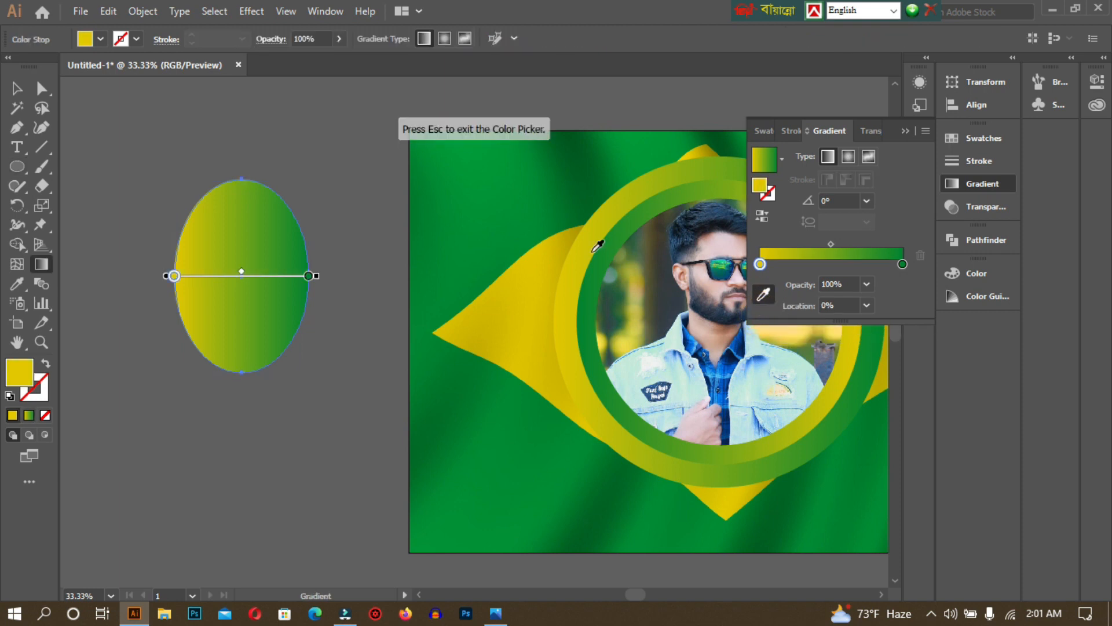
left_click(586, 172)
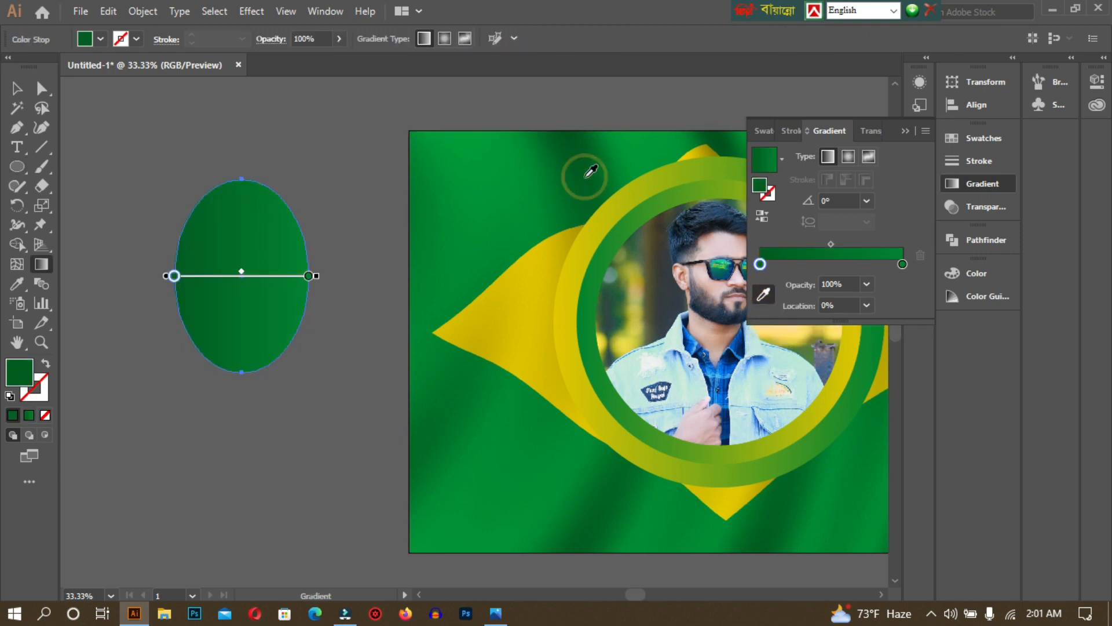
left_click(907, 130)
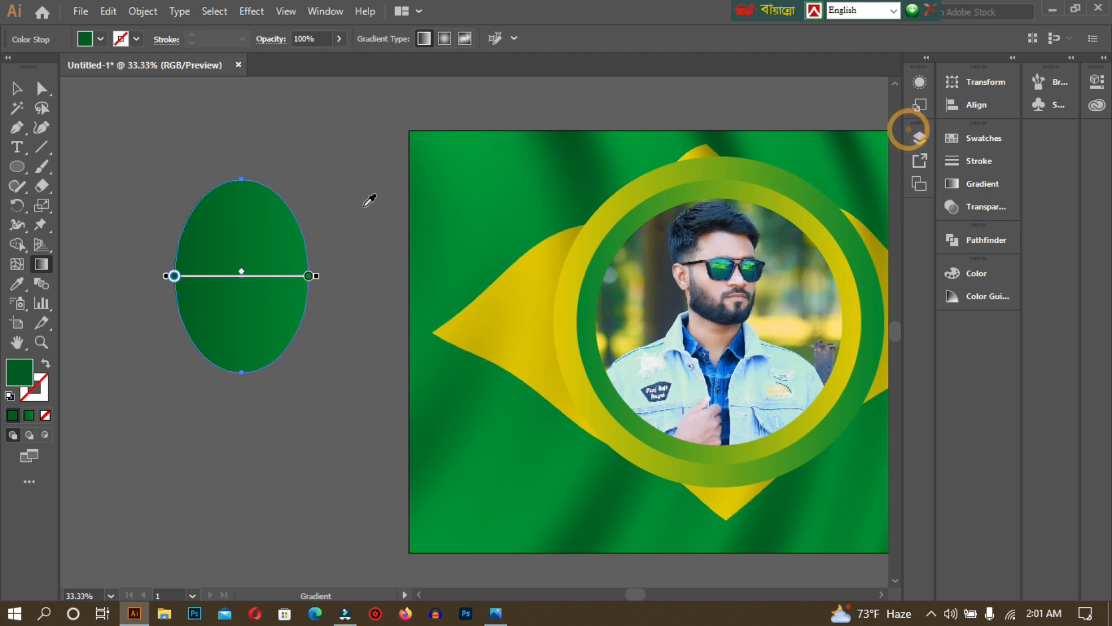
left_click(17, 89)
mouse_move(242, 277)
left_mouse_down()
mouse_move(479, 245)
mouse_move(238, 250)
left_mouse_up()
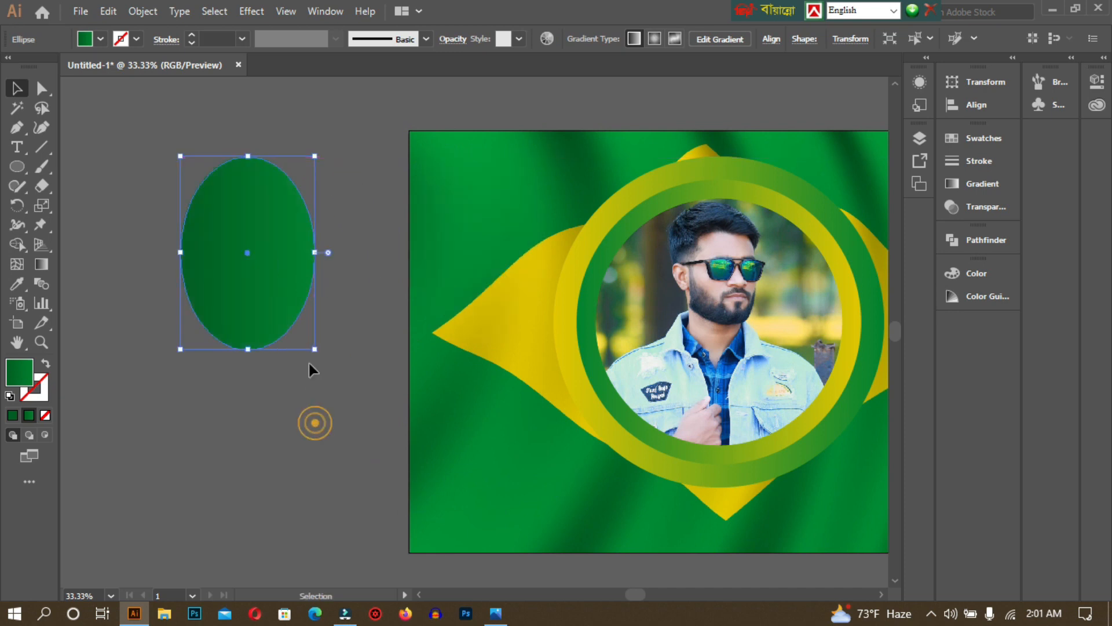
Duplicate the dark green ellipse in place in front and shrink the copy toward its upper-left corner
left_click(272, 267)
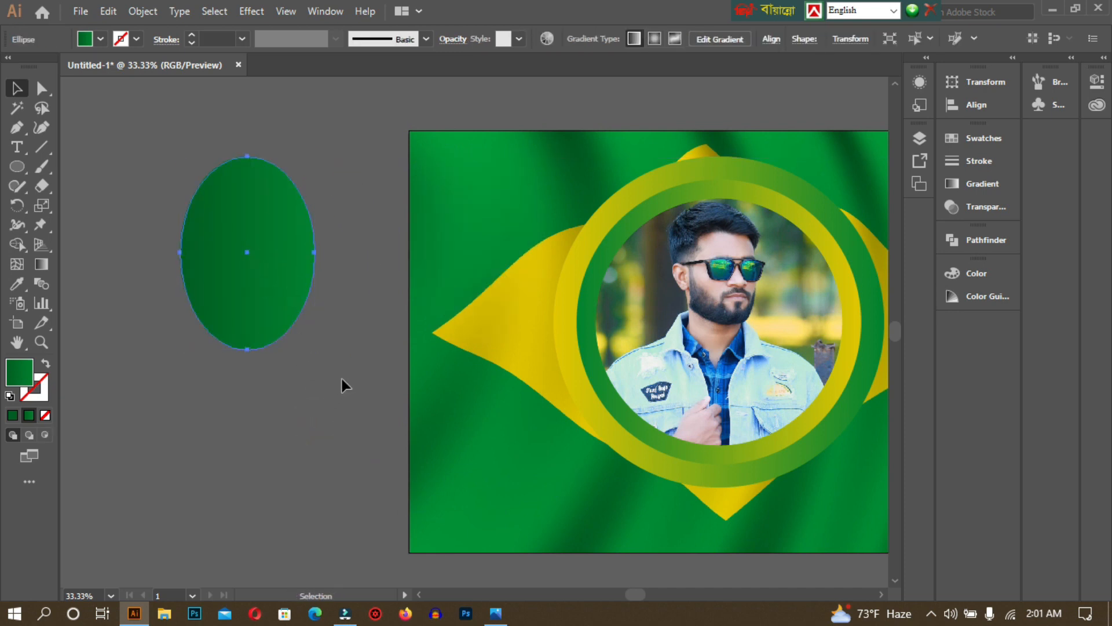
key("ctrl+shift+b")
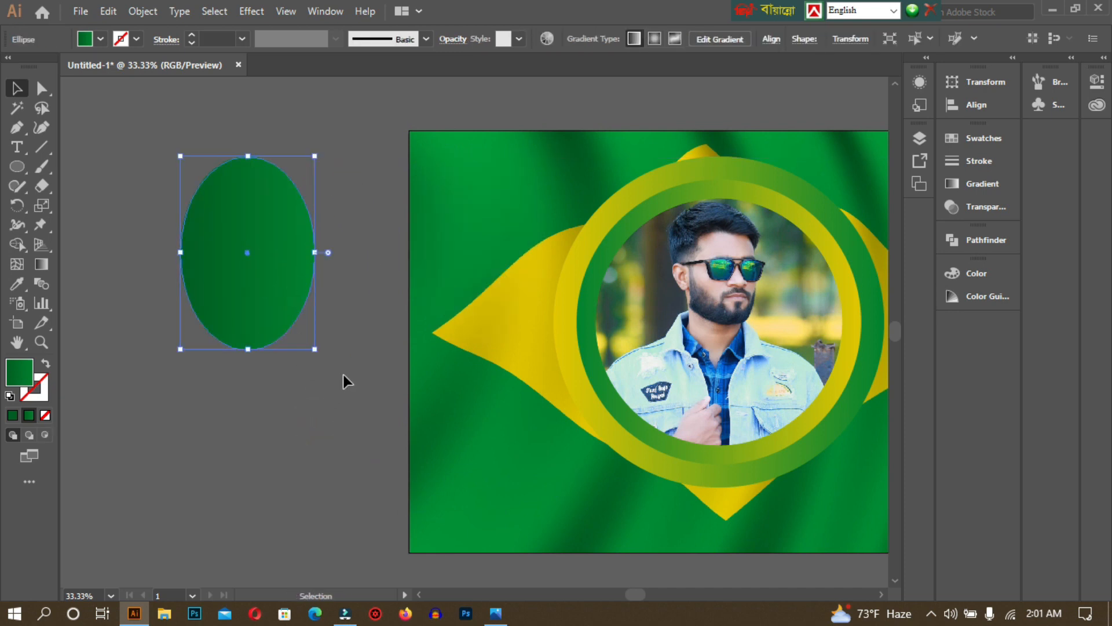
left_click(316, 349)
left_click_drag(316, 349, 281, 311)
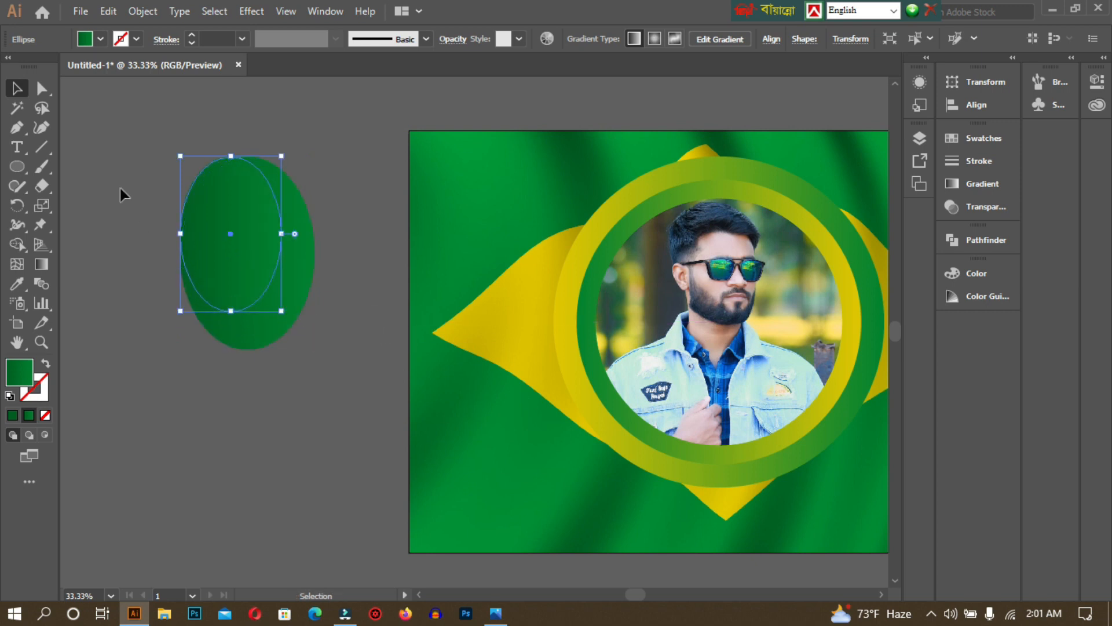
Fill the smaller ellipse with the solid light green 62F48B instead of the gradient
left_click(122, 158)
mouse_move(253, 271)
left_mouse_down()
mouse_move(264, 273)
mouse_move(253, 273)
left_mouse_up()
double_click(19, 373)
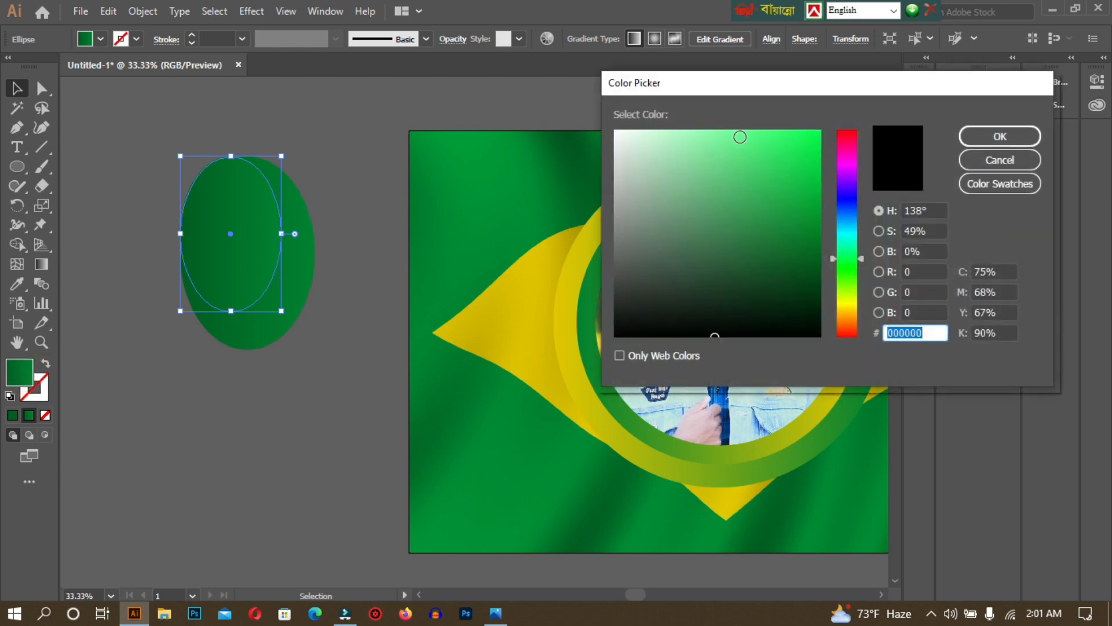
left_click(740, 137)
left_click(988, 138)
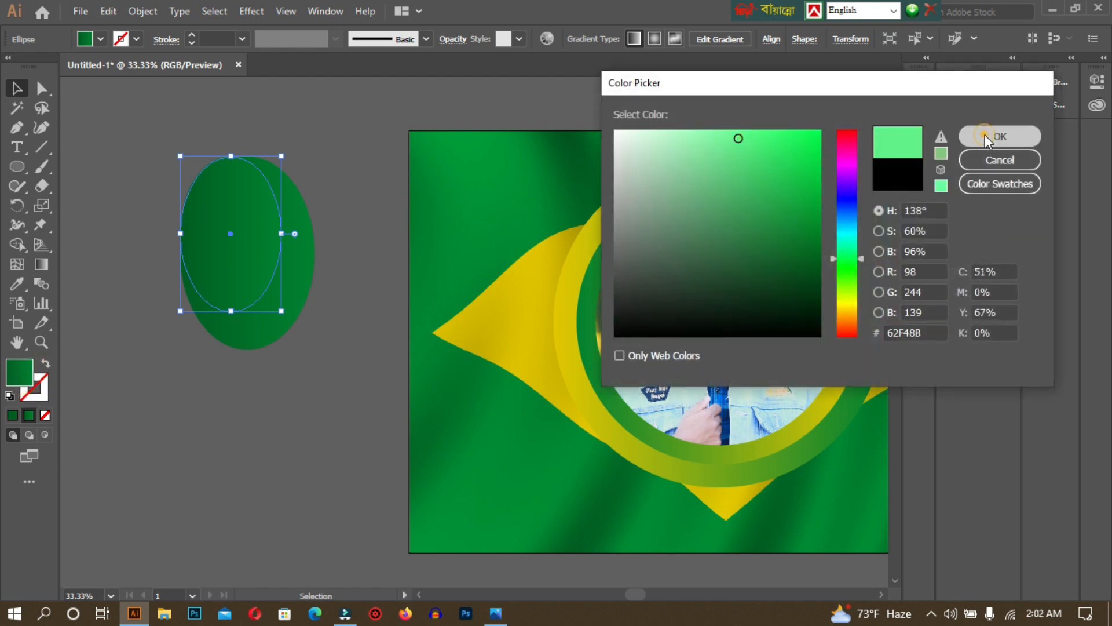
left_click(11, 415)
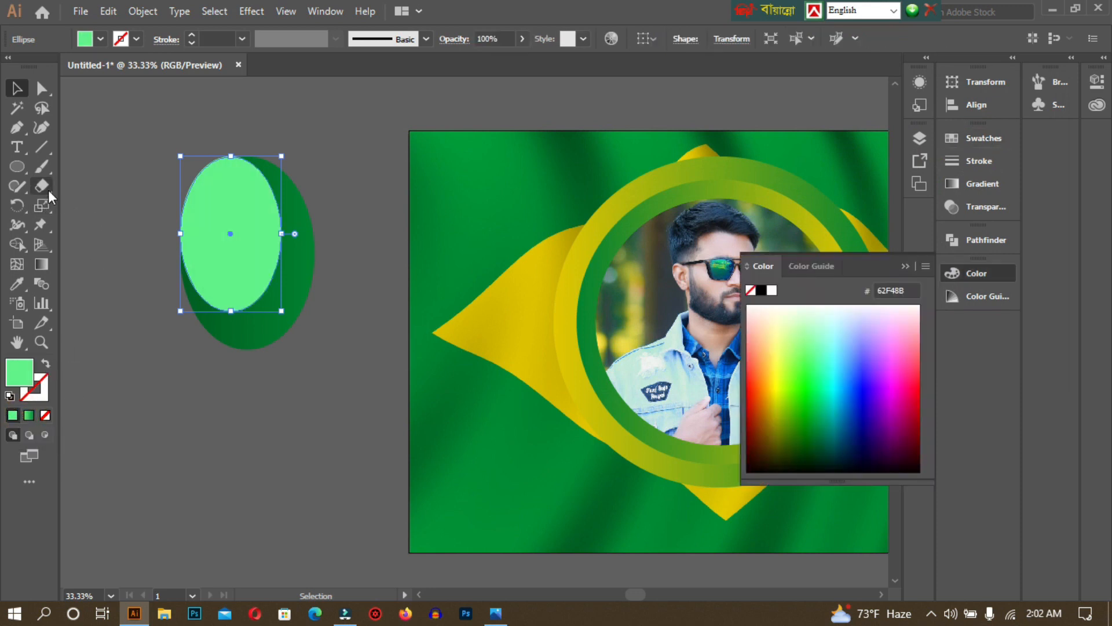
Shrink the light green ellipse slightly and position it just inside the upper-left edge of the dark green one
left_click(93, 292)
left_click(224, 239)
left_click_drag(181, 156, 184, 161)
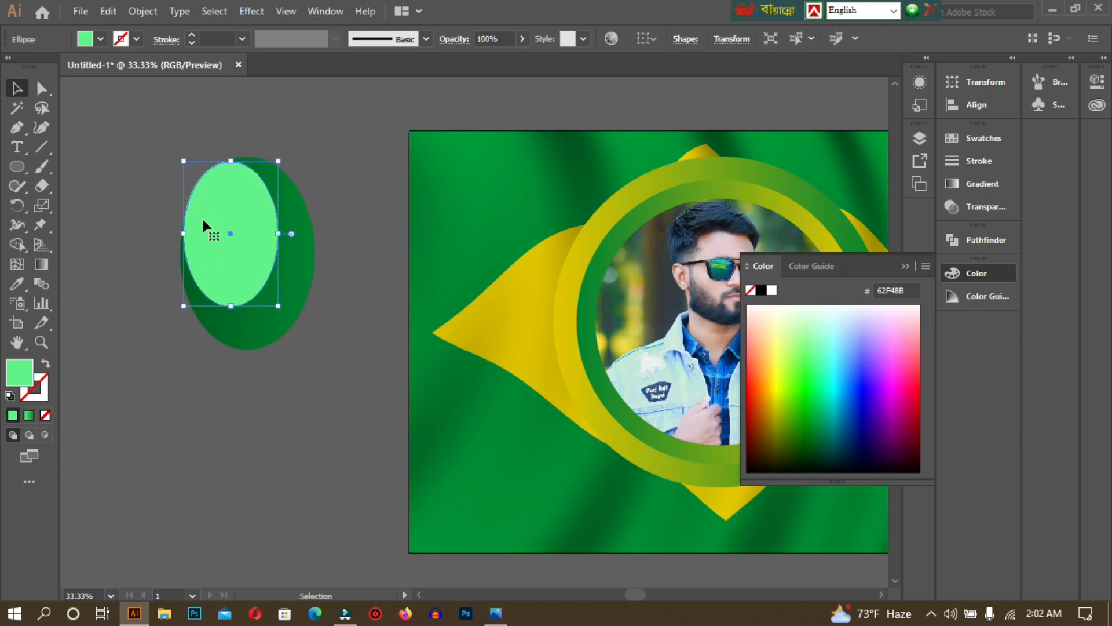
left_click_drag(202, 221, 245, 253)
left_click(149, 240)
left_click(102, 208)
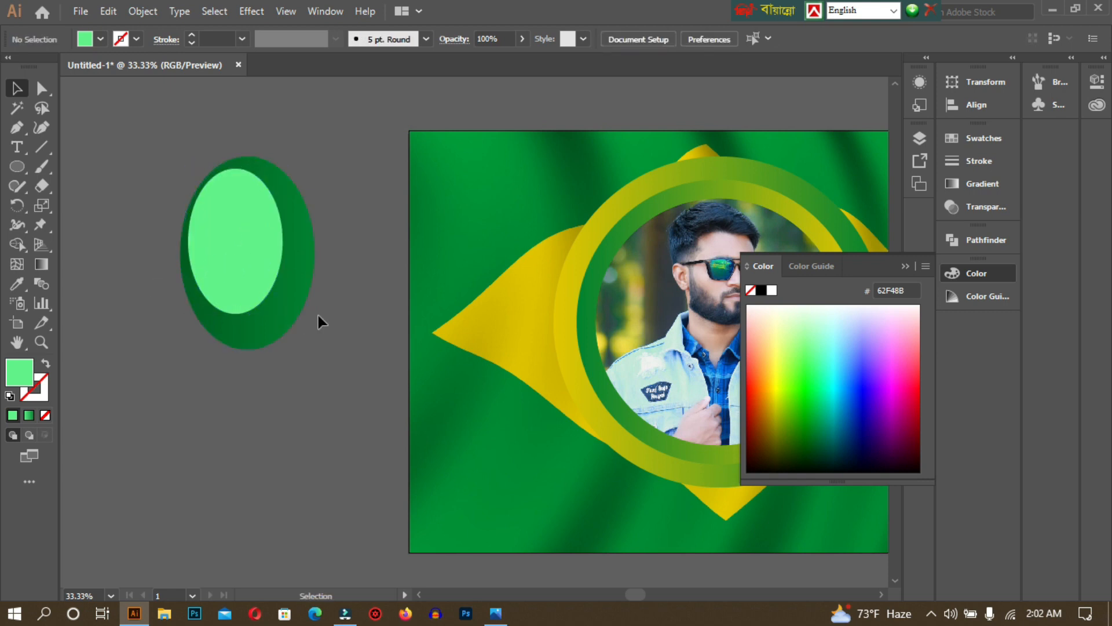
Duplicate the light green ellipse in front and shrink the copy inside it, slightly left of centre
left_click(240, 232)
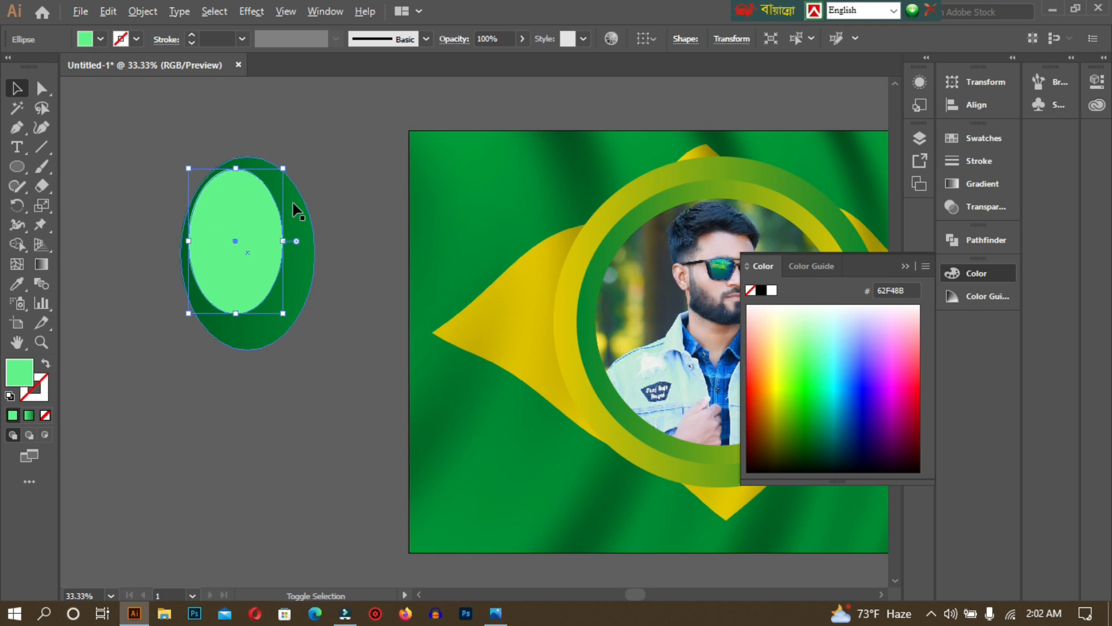
left_click_drag(284, 168, 270, 179)
left_click_drag(240, 235, 234, 238)
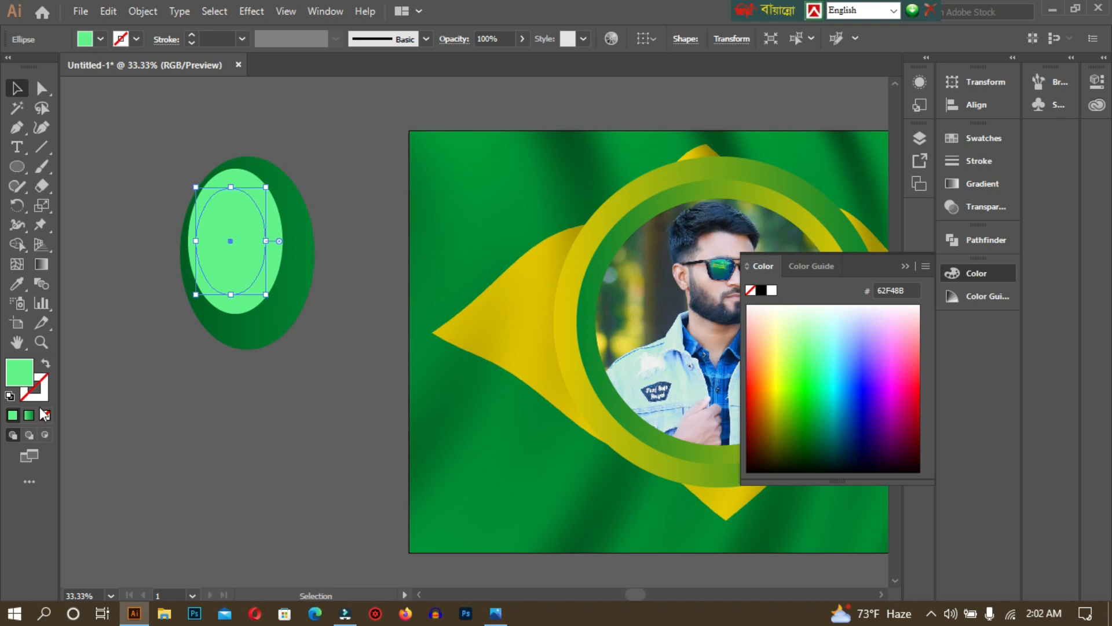
Fill the innermost ellipse with the paler green 8EEFA4
double_click(19, 373)
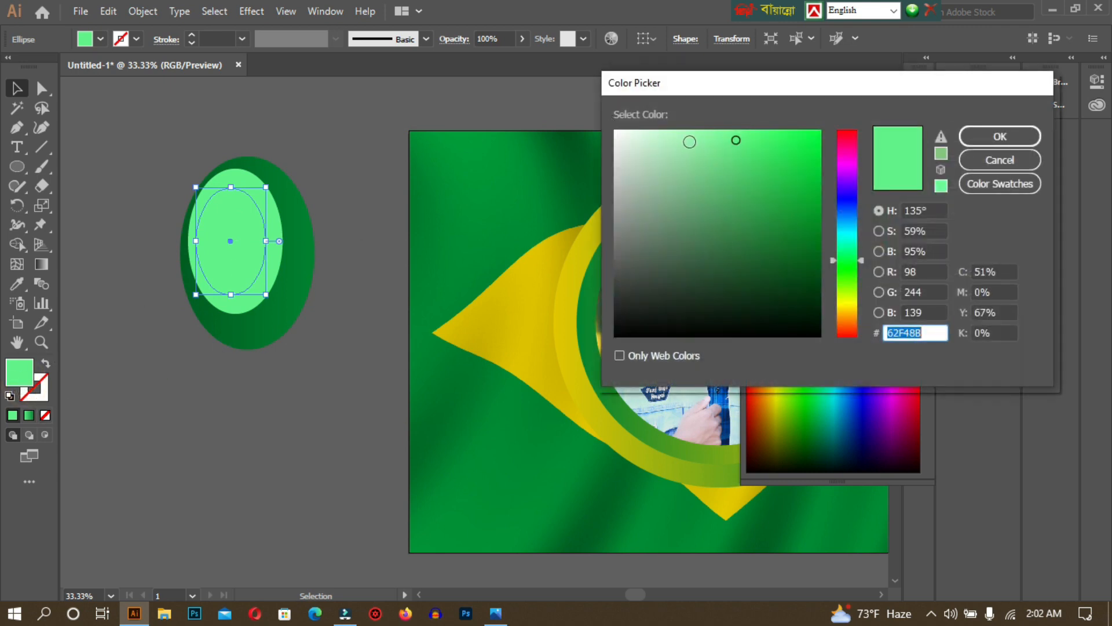
left_click(700, 141)
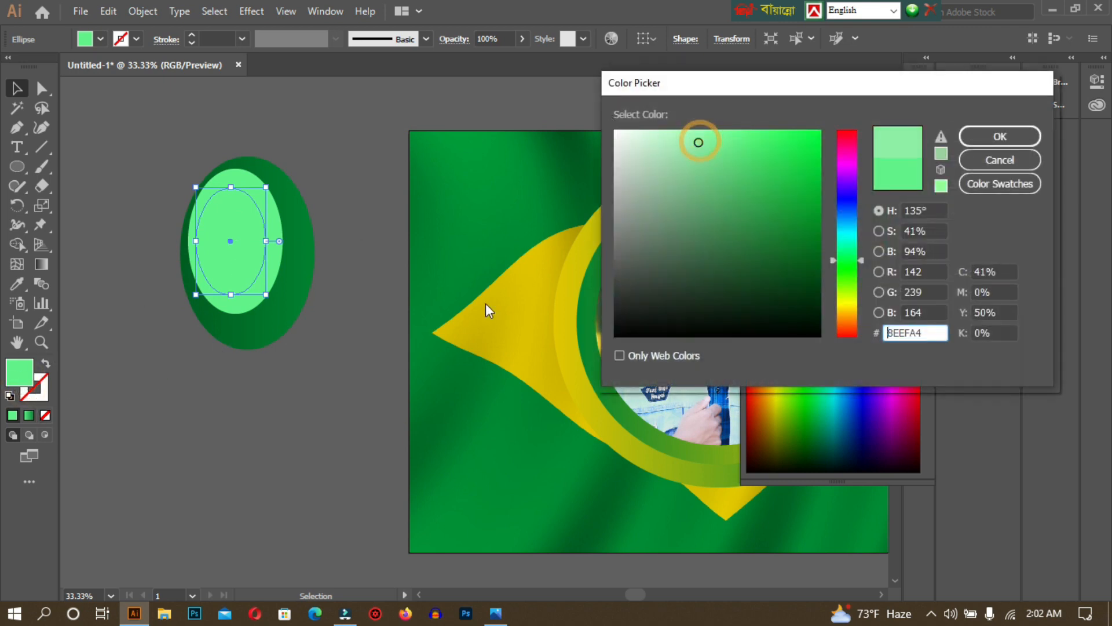
left_click(1024, 136)
left_click(322, 122)
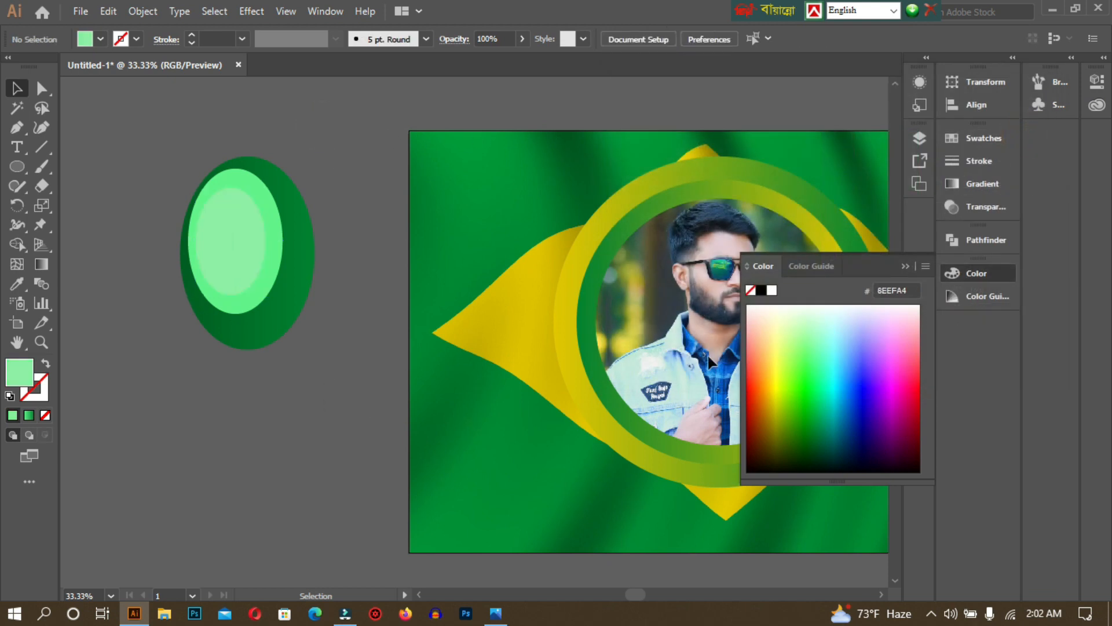
Select all three balloon ellipses and widen them together slightly on both sides
left_click_drag(149, 136, 329, 337)
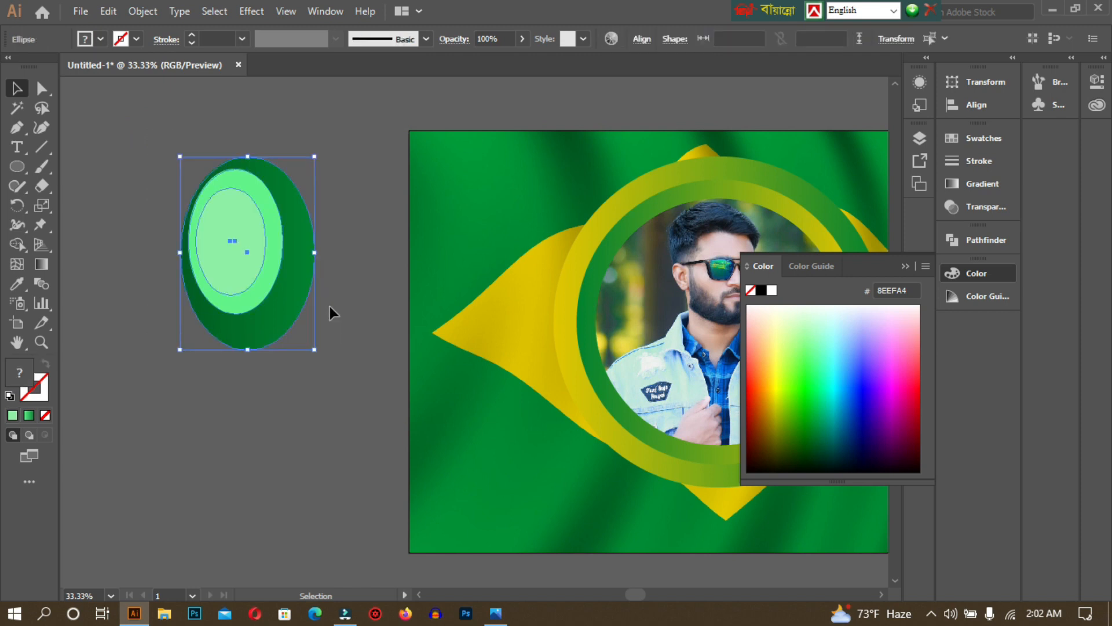
left_click_drag(314, 253, 322, 249)
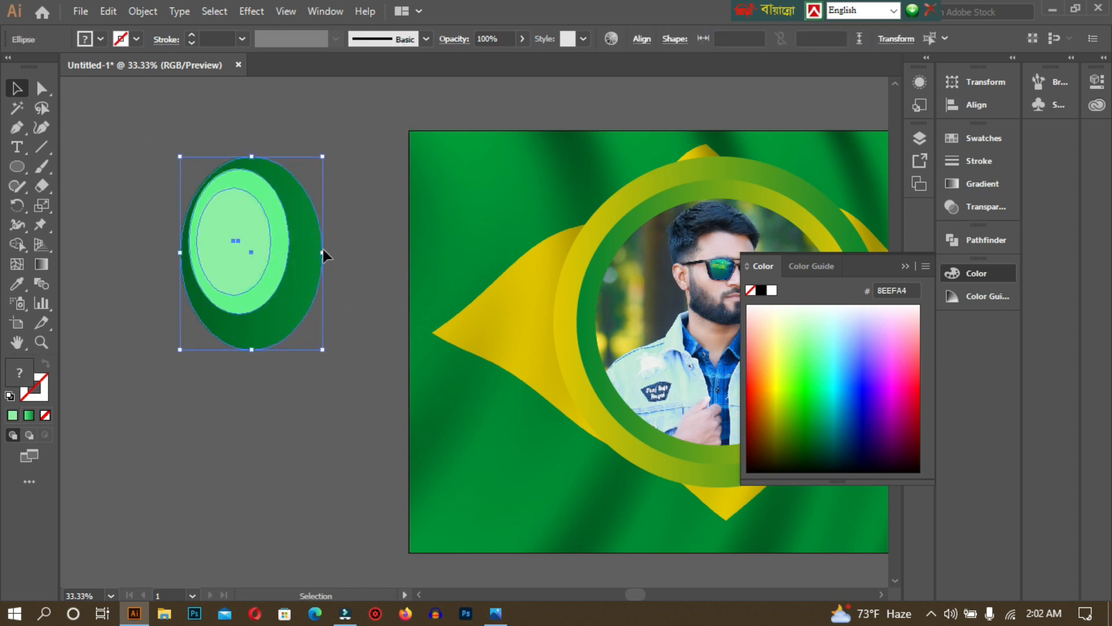
left_click_drag(180, 253, 175, 252)
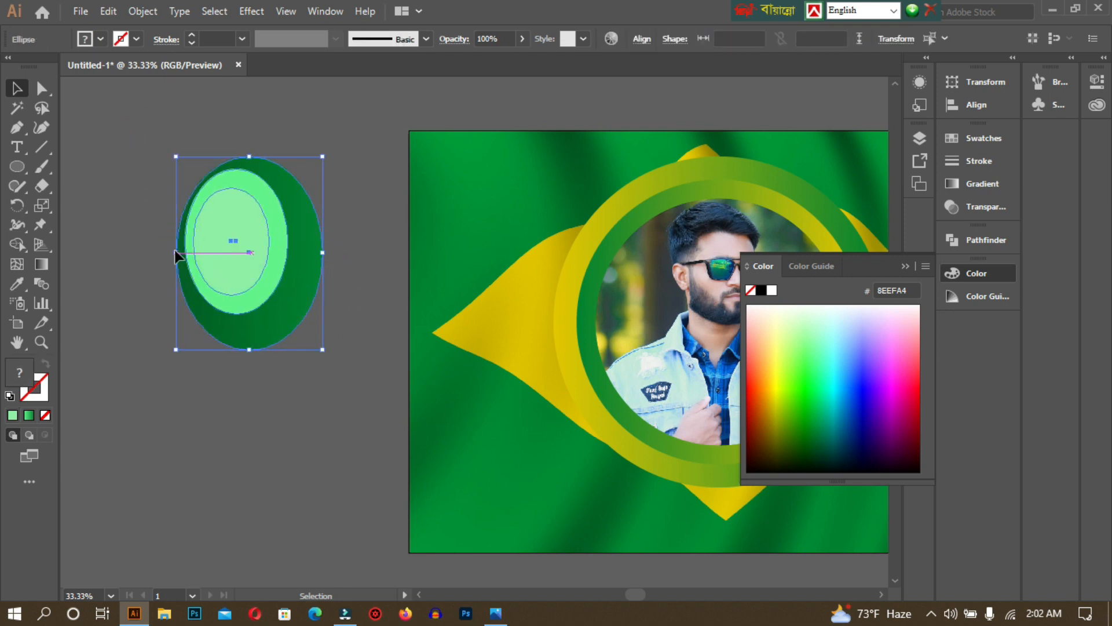
Draw a small triangle about 98 px wide with the Pen tool at the bottom edge of the dark green ellipse
left_click(262, 396)
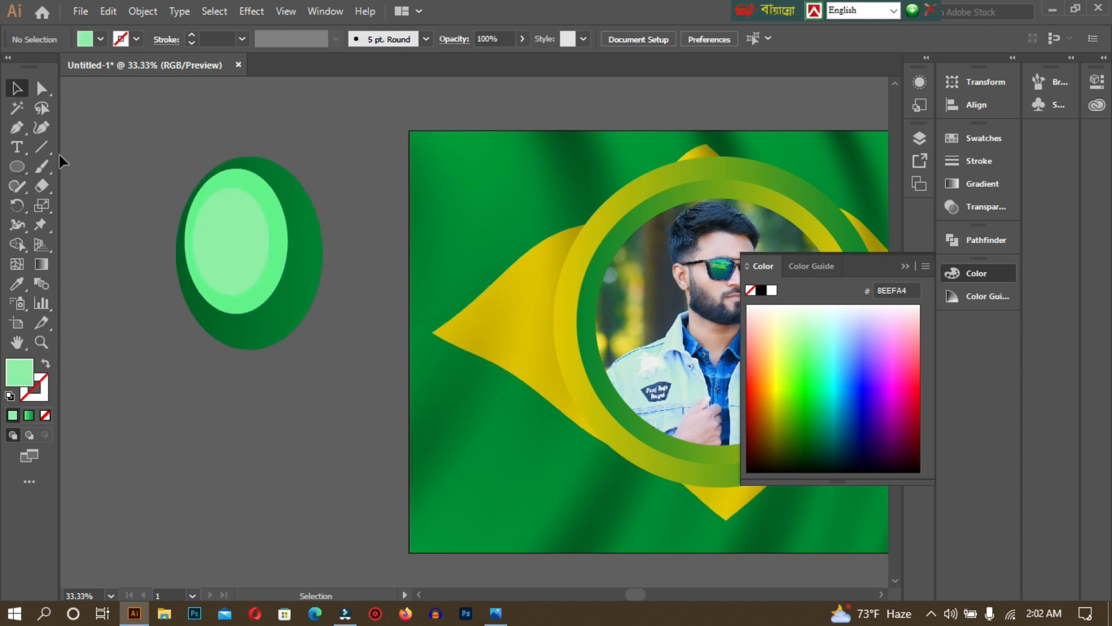
left_click(16, 128)
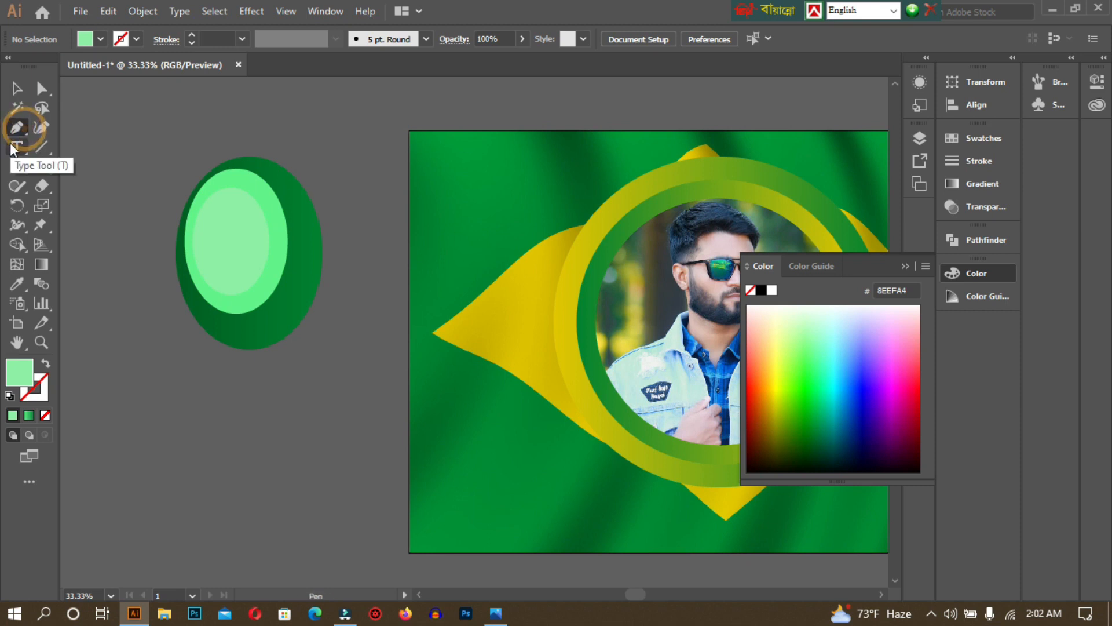
left_click(235, 335)
left_click_drag(220, 368, 257, 368)
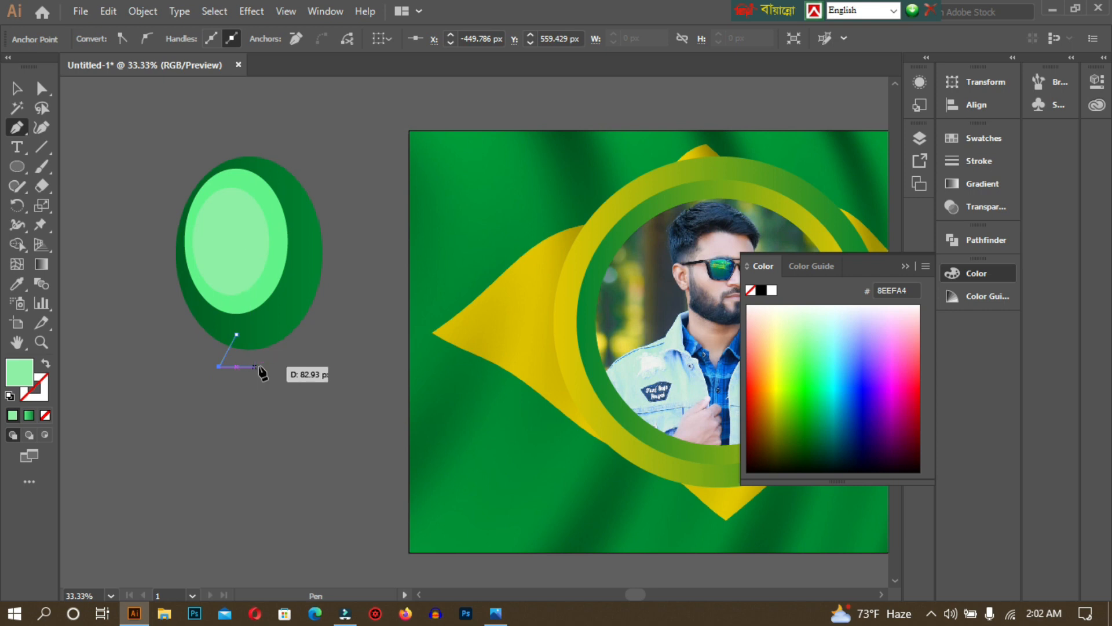
left_click(261, 366)
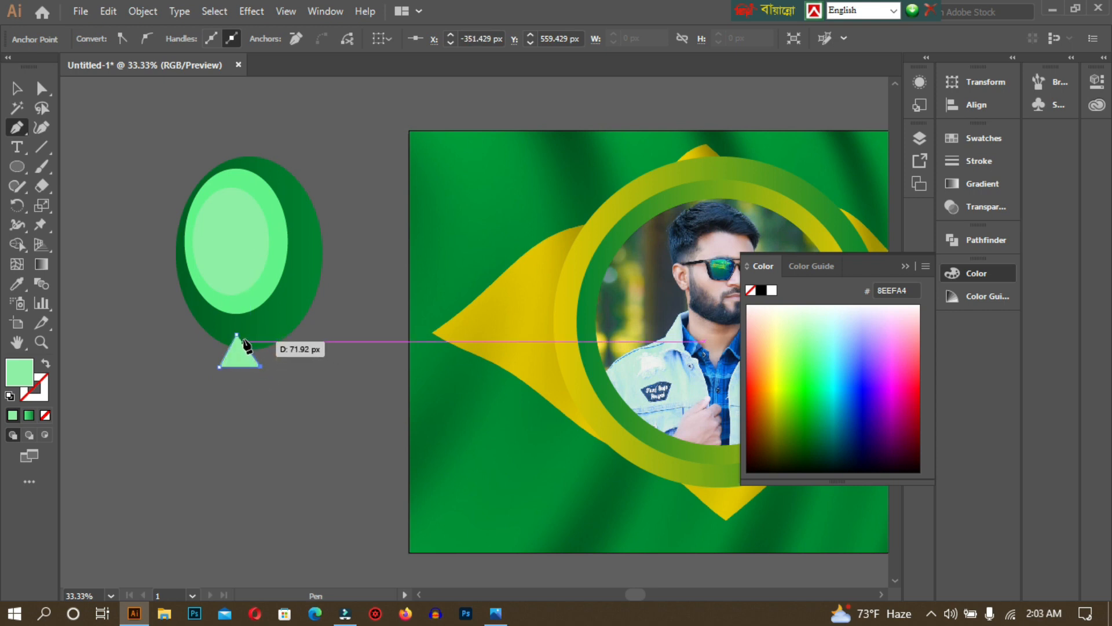
Hide the two light green inner ellipses so only the dark green ellipse and the triangle are shown
key("ctrl+3")
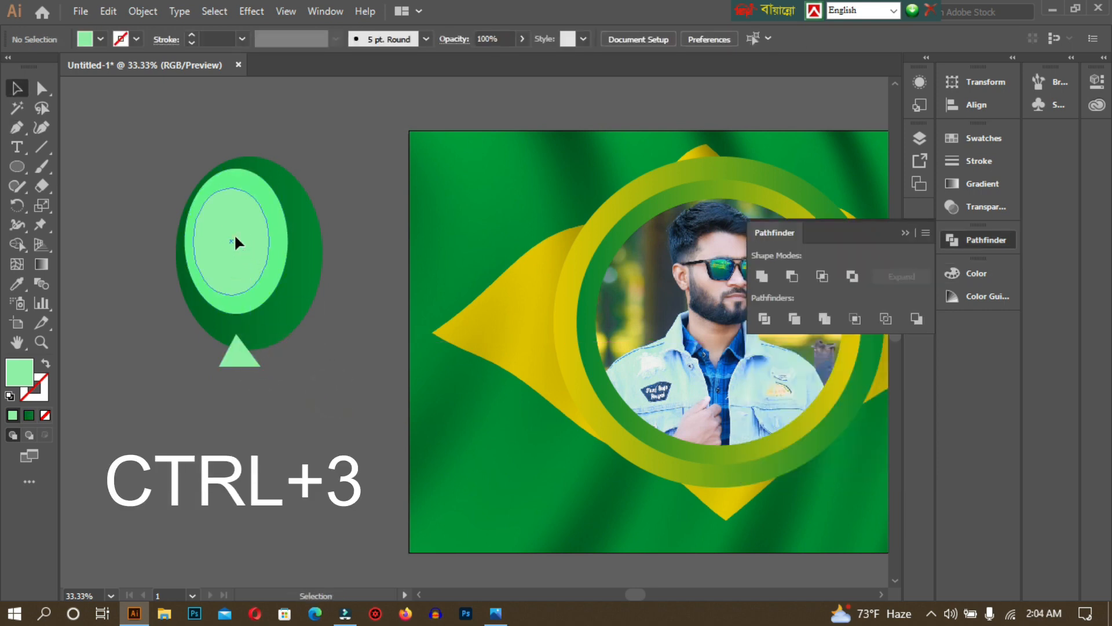
left_click(235, 238)
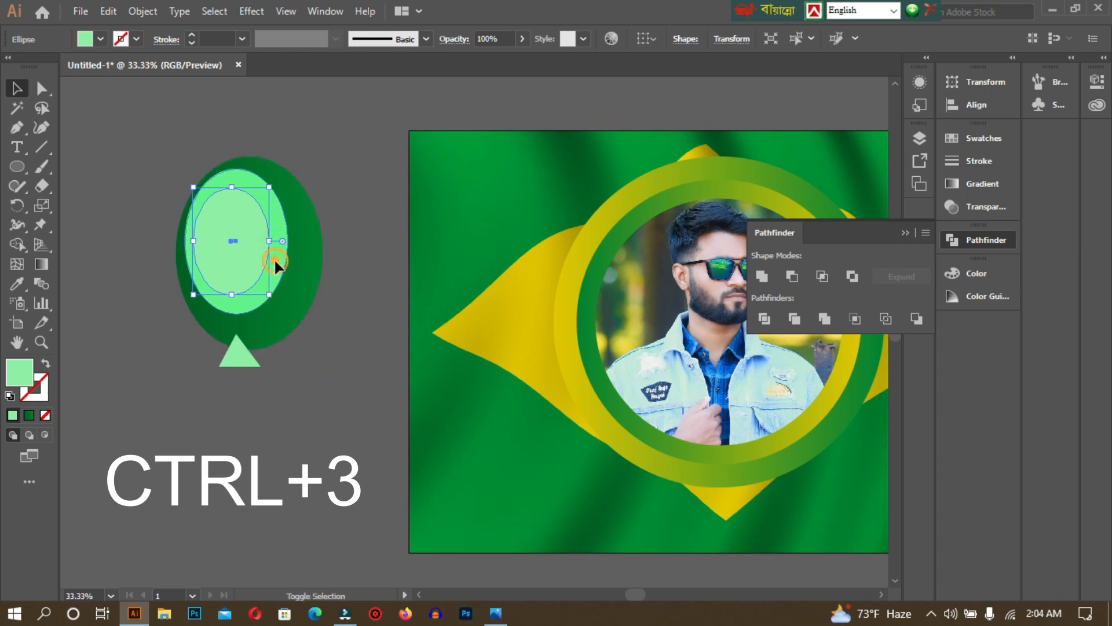
left_click(275, 260, "shift")
left_click(278, 428)
left_click(231, 268)
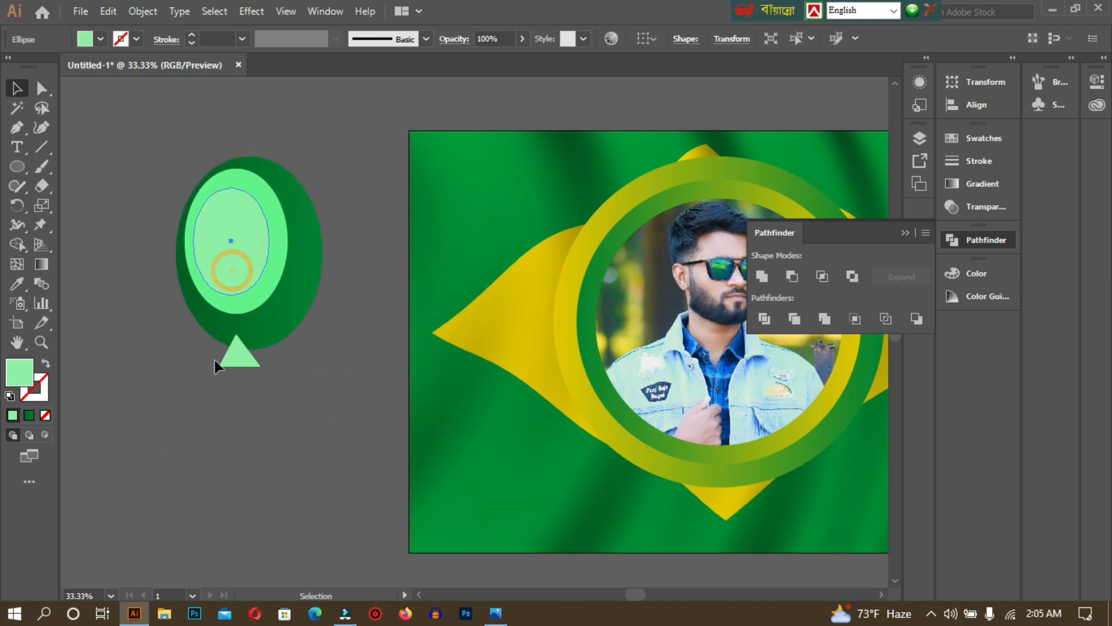
left_click(281, 275, "shift")
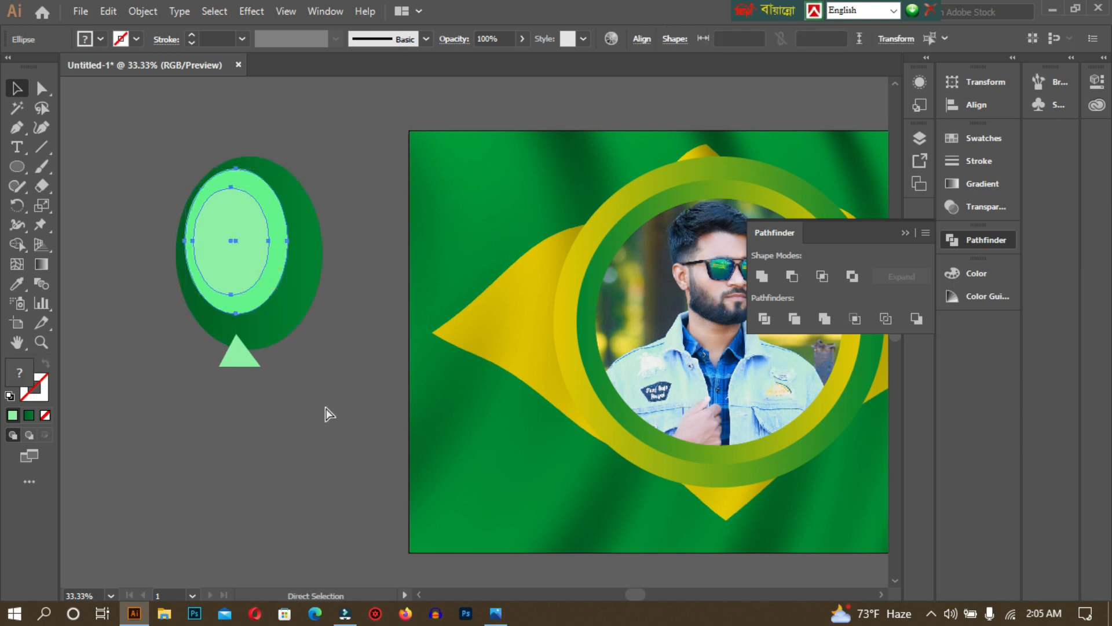
key("Delete")
left_click(327, 391)
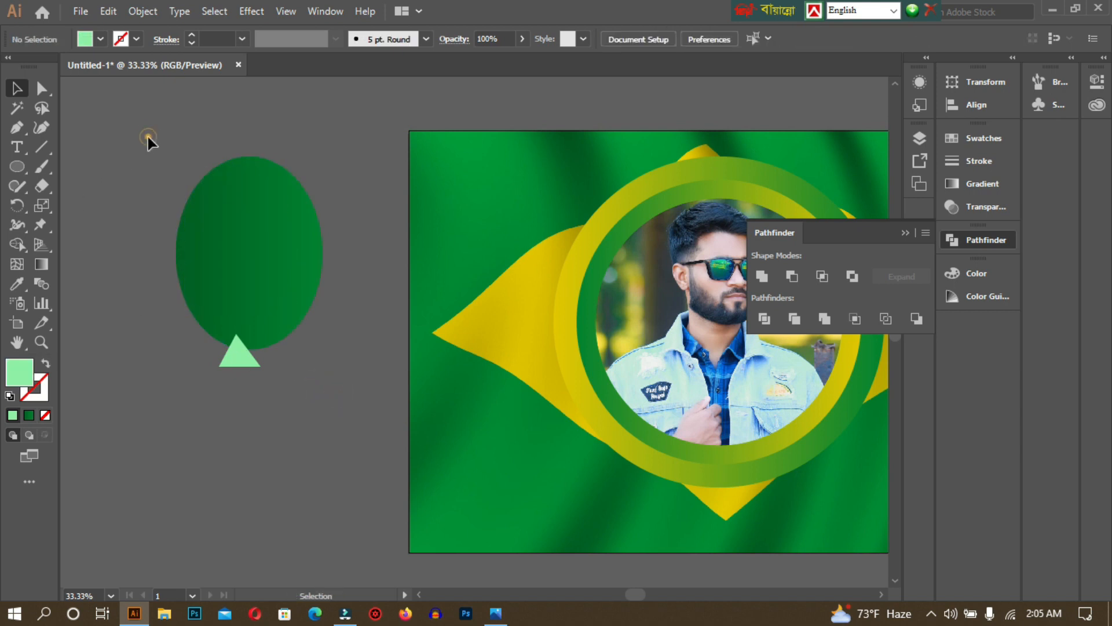
Apply the large ellipse's dark green gradient to the triangle with the Eyedropper
key("ctrl+F9")
left_click_drag(140, 130, 321, 397)
left_click(17, 283)
left_click(271, 282)
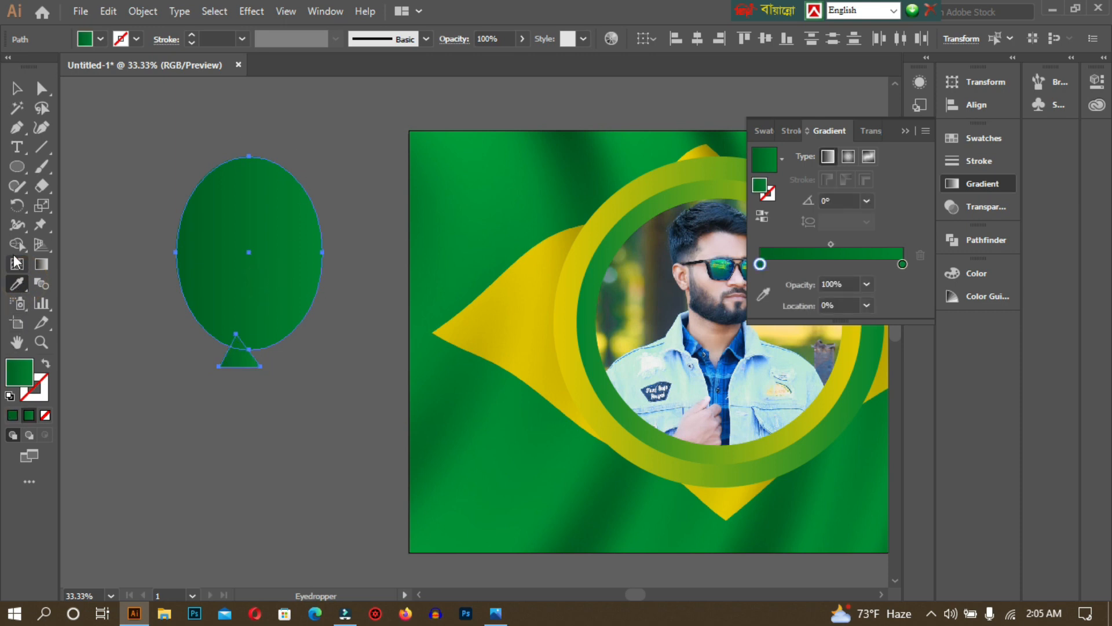
Merge the dark green ellipse and the triangle into one balloon shape with the Shape Builder
left_click(17, 88)
left_click_drag(143, 103, 335, 384)
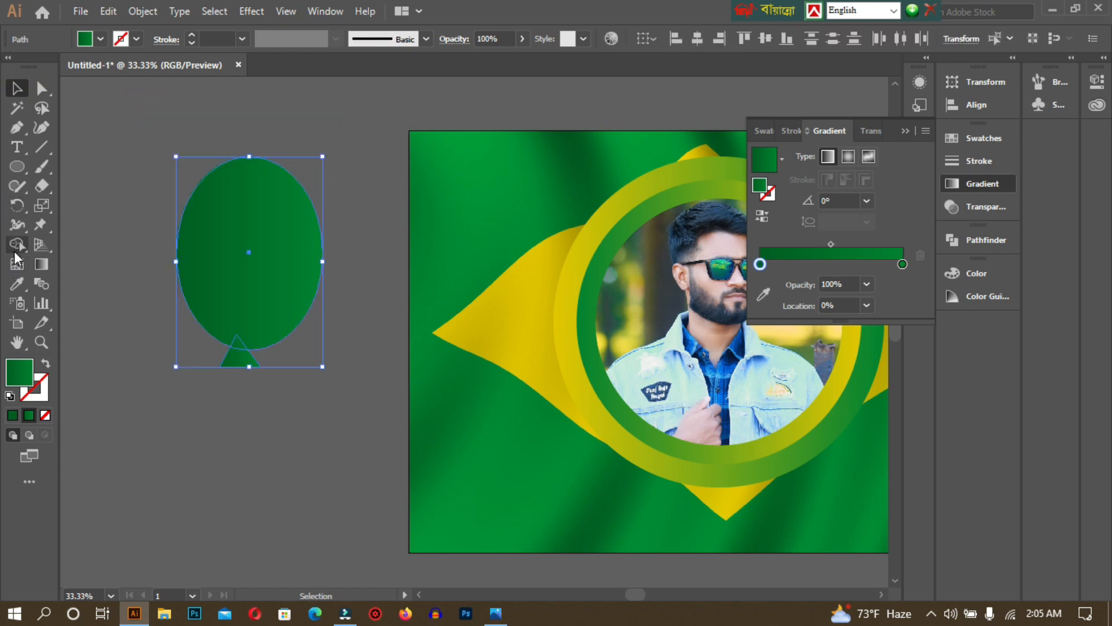
left_click(16, 244)
left_click_drag(260, 308, 236, 364)
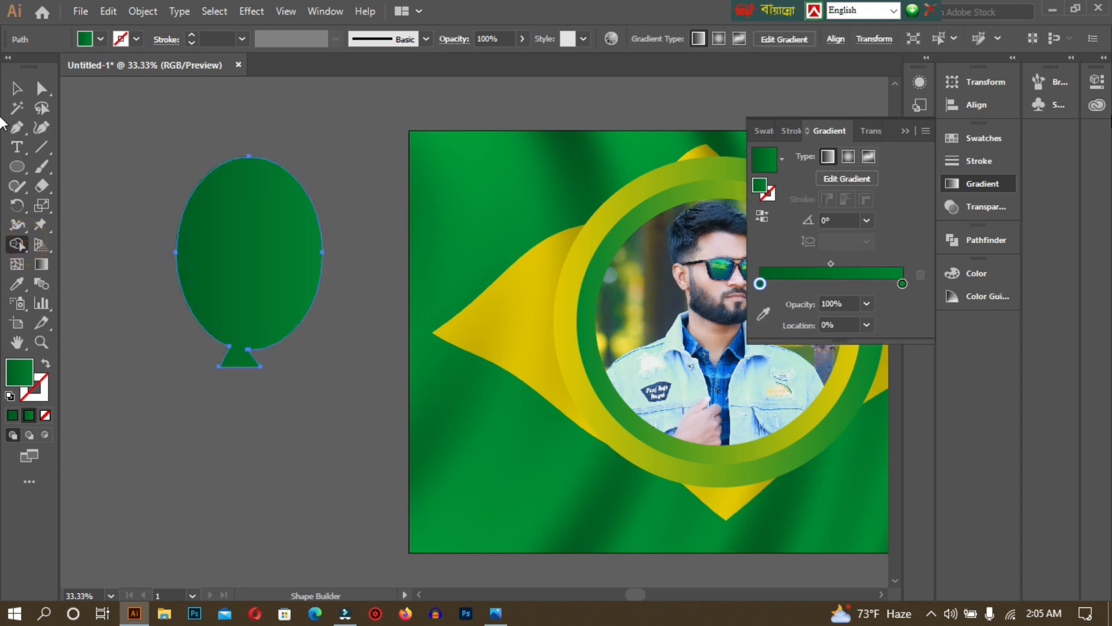
left_click(17, 87)
left_click(258, 389)
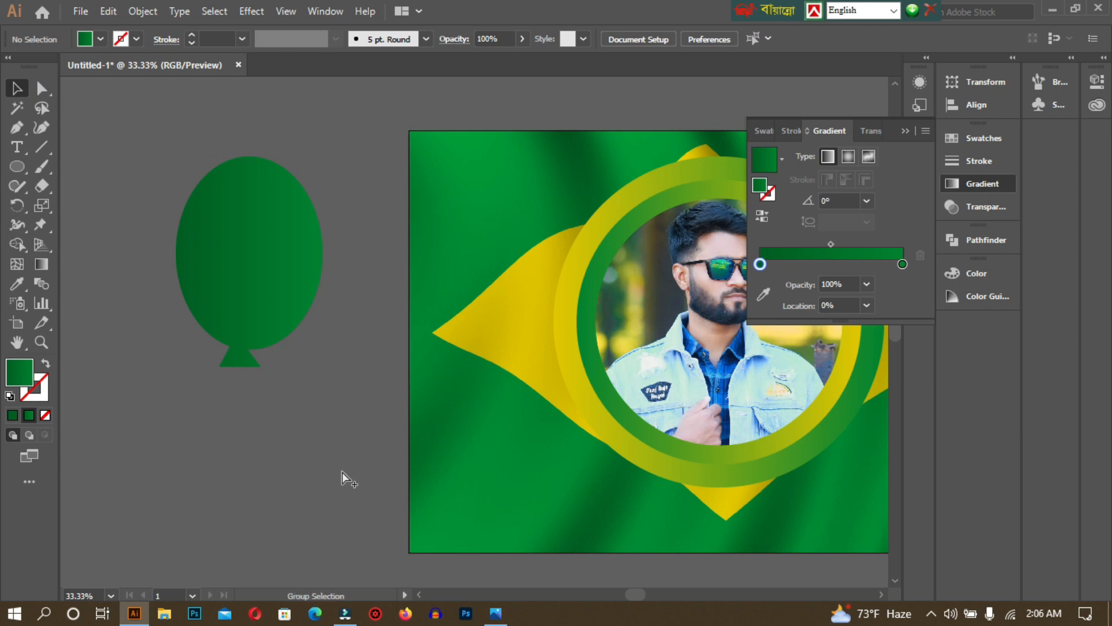
Show the hidden light green ellipses again and group all the balloon parts
key("ctrl+alt+3")
left_click(273, 441)
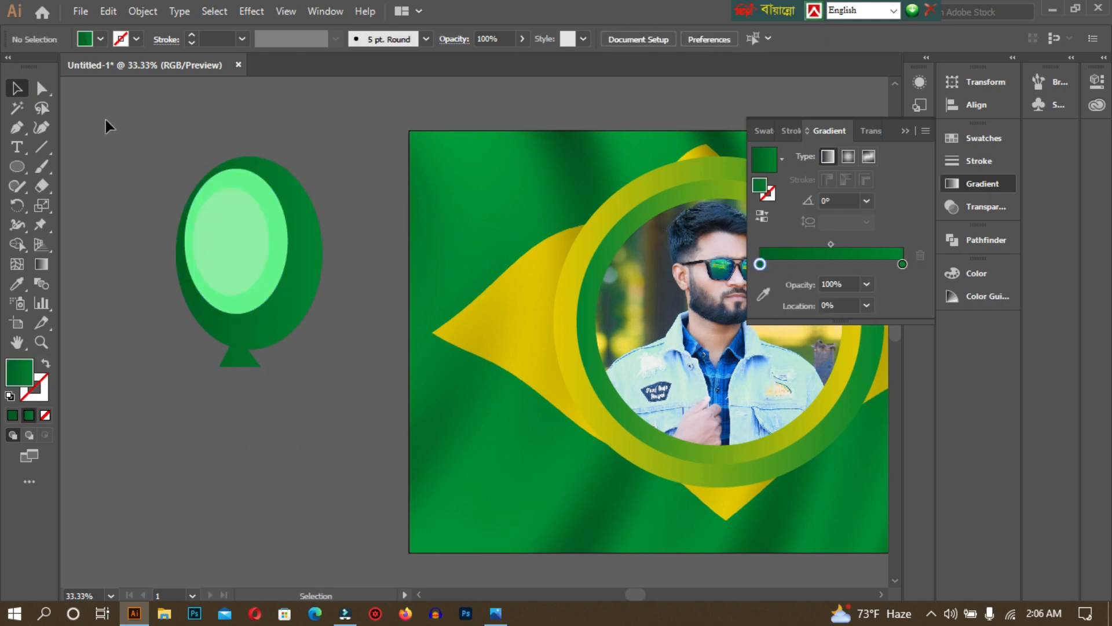
left_click_drag(293, 477, 239, 481)
left_click_drag(114, 162, 279, 386)
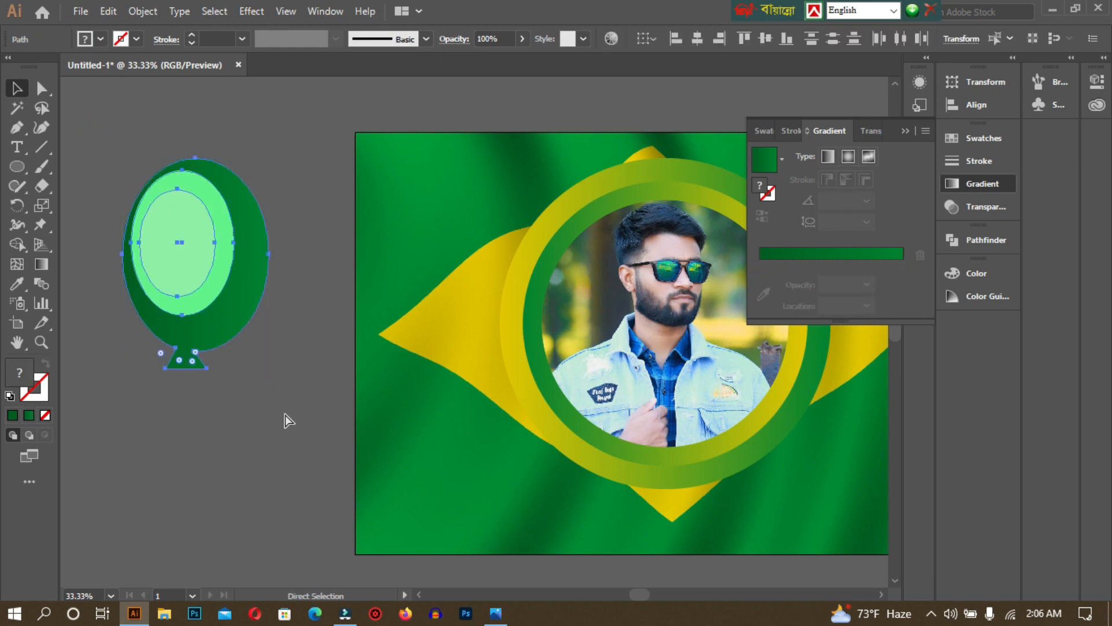
left_click(276, 408)
Move the balloon onto the artboard's upper-left corner and scale it down to fit beside the portrait rings
left_click_drag(200, 251, 437, 233)
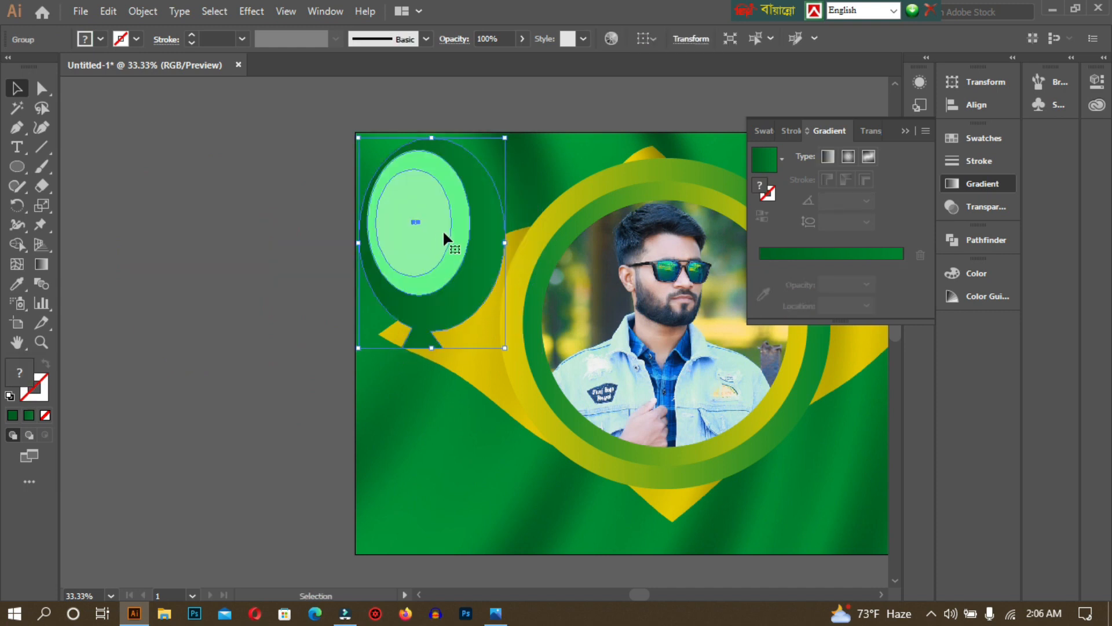
left_click_drag(506, 137, 485, 164)
left_click(230, 231)
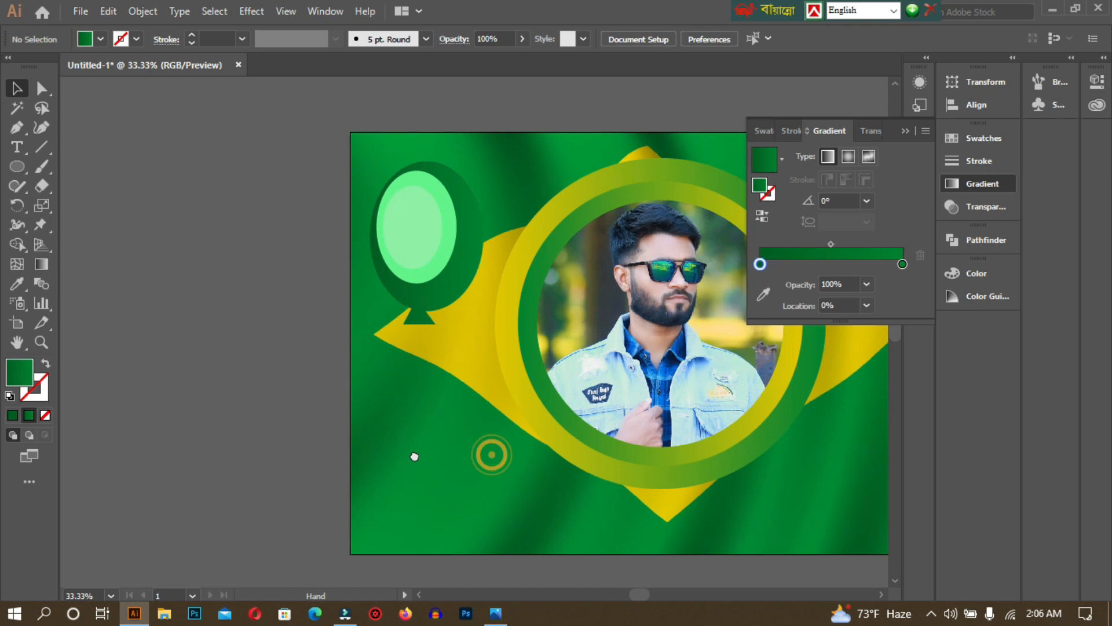
Duplicate the balloon straight down by about 467 px, into the lower-left corner of the artboard
left_click_drag(489, 455, 319, 458)
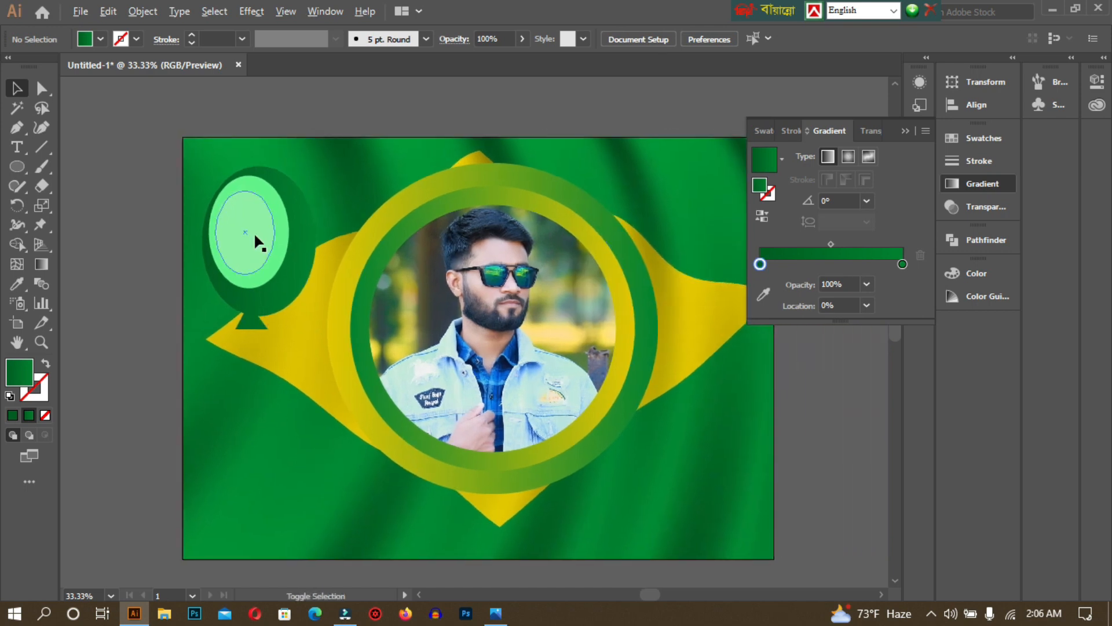
left_click_drag(254, 245, 175, 391)
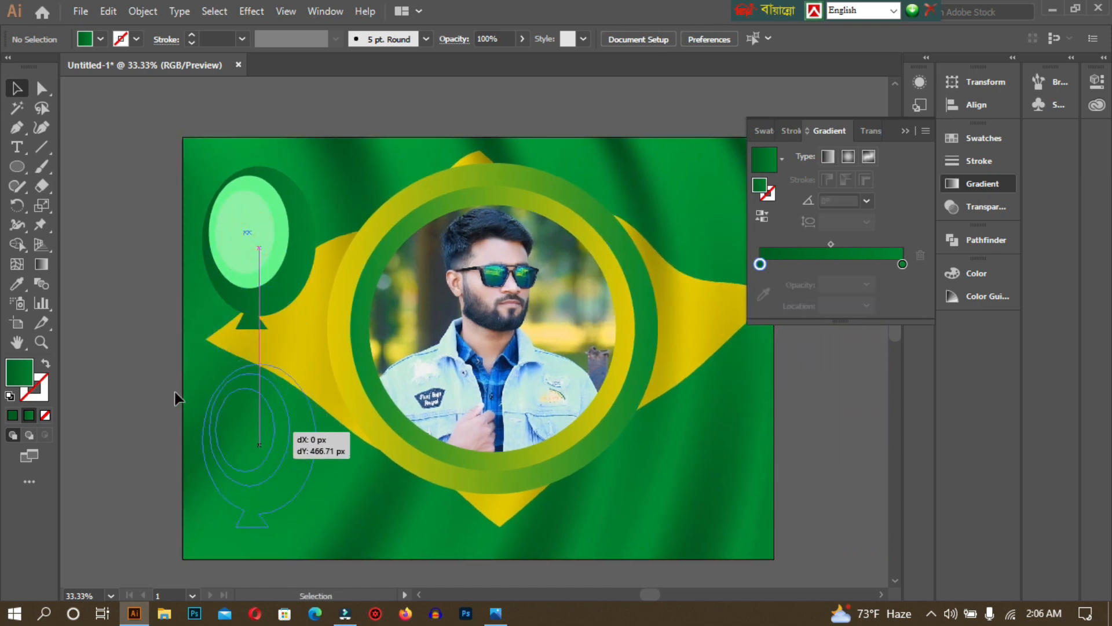
left_click(167, 385)
Reflect the lower balloon across the vertical axis
left_click(260, 438)
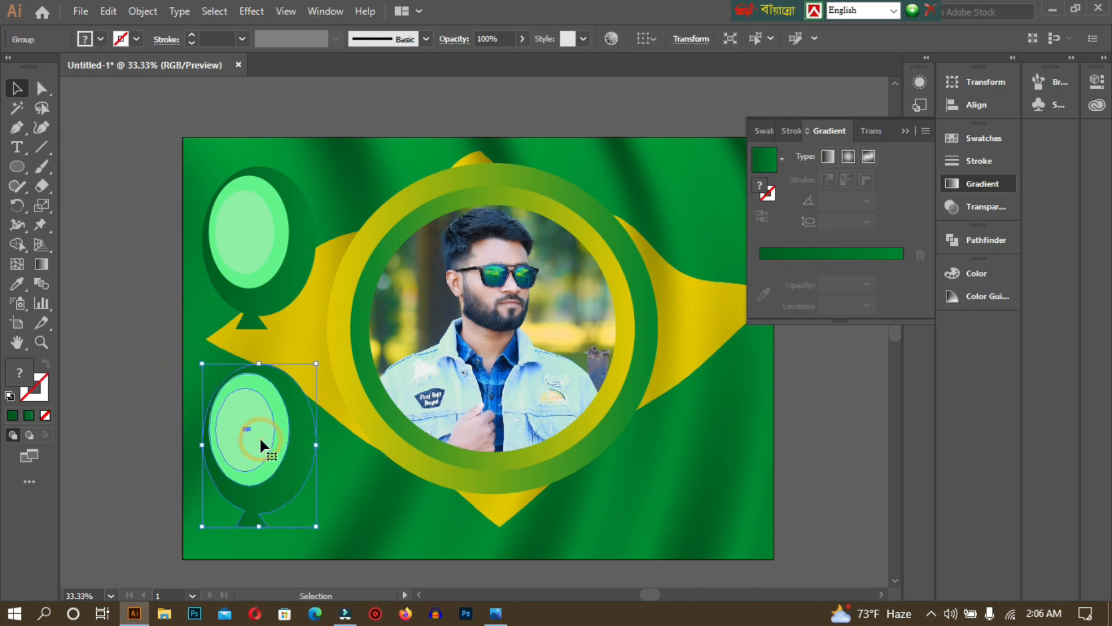
right_click(262, 432)
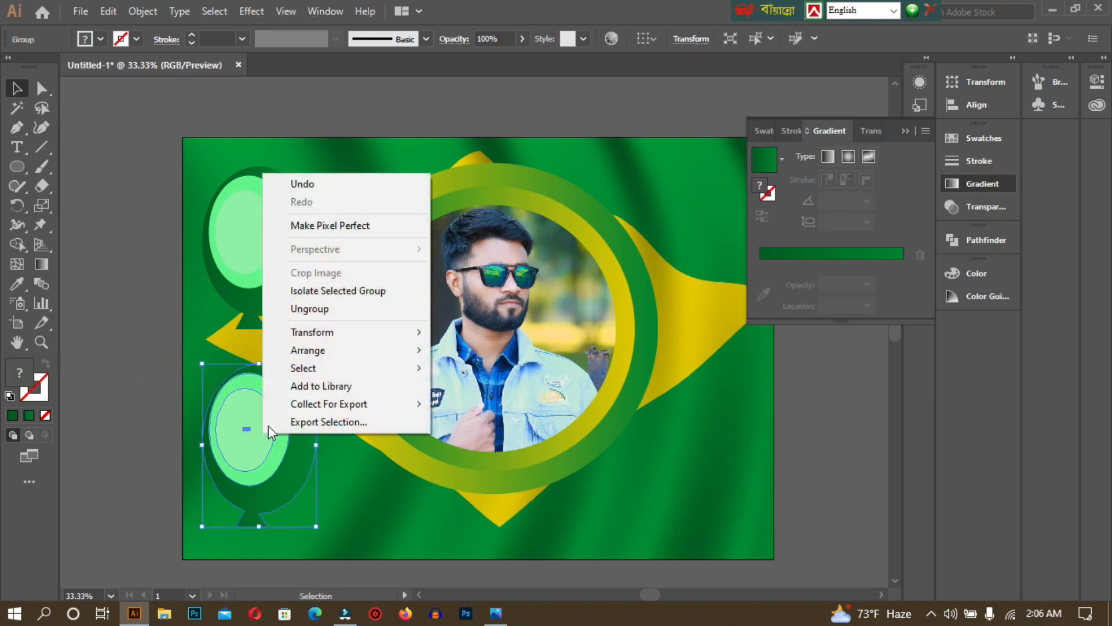
mouse_move(336, 331)
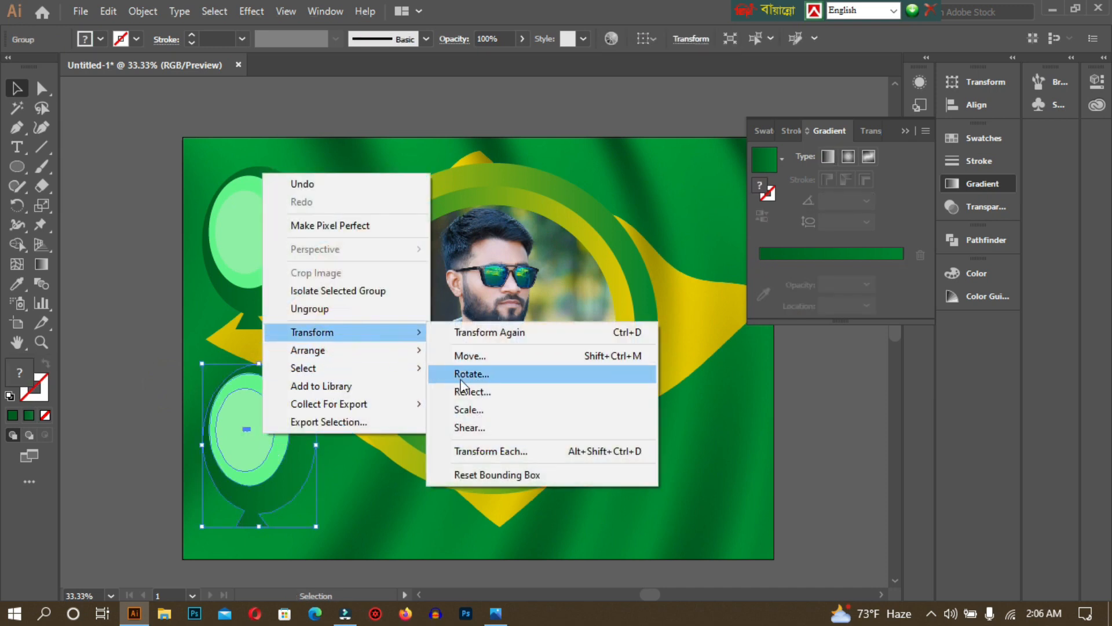
left_click(480, 393)
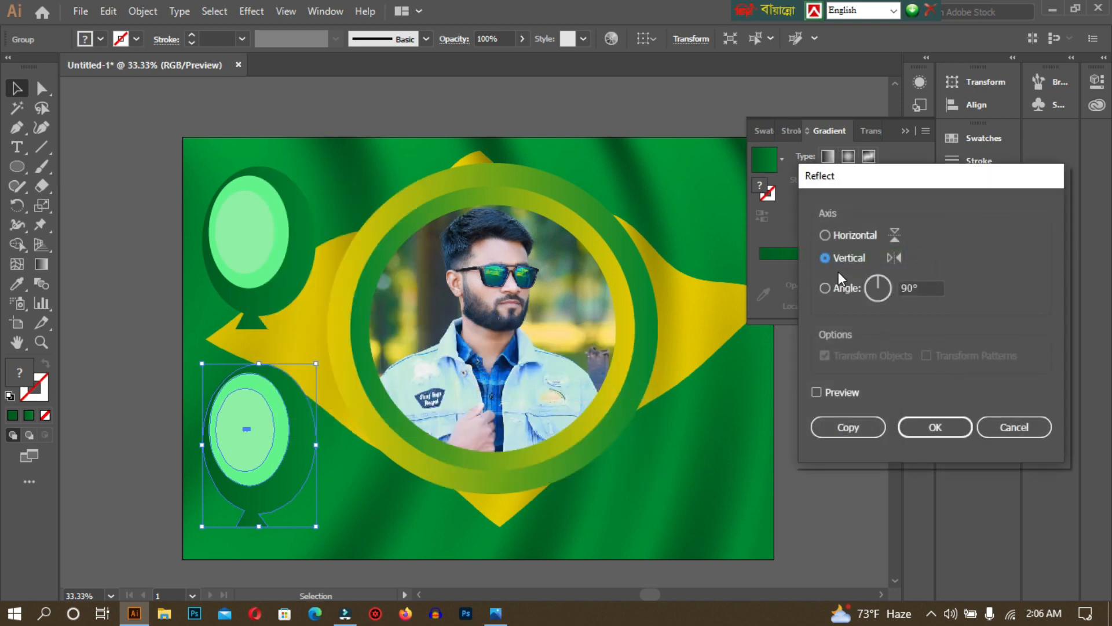
left_click(872, 431)
Copy the left pair of balloons as a group to the right of the portrait and shift the original pair slightly inward
left_click_drag(194, 156, 321, 538)
key("ctrl+g")
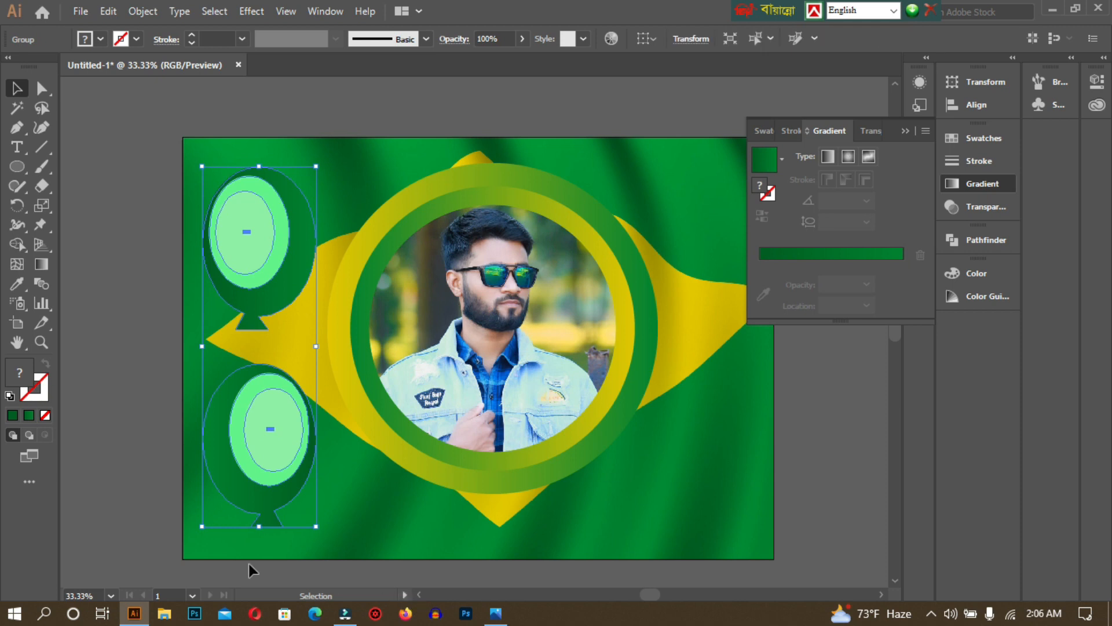
left_click_drag(282, 275, 679, 287)
left_click(571, 539)
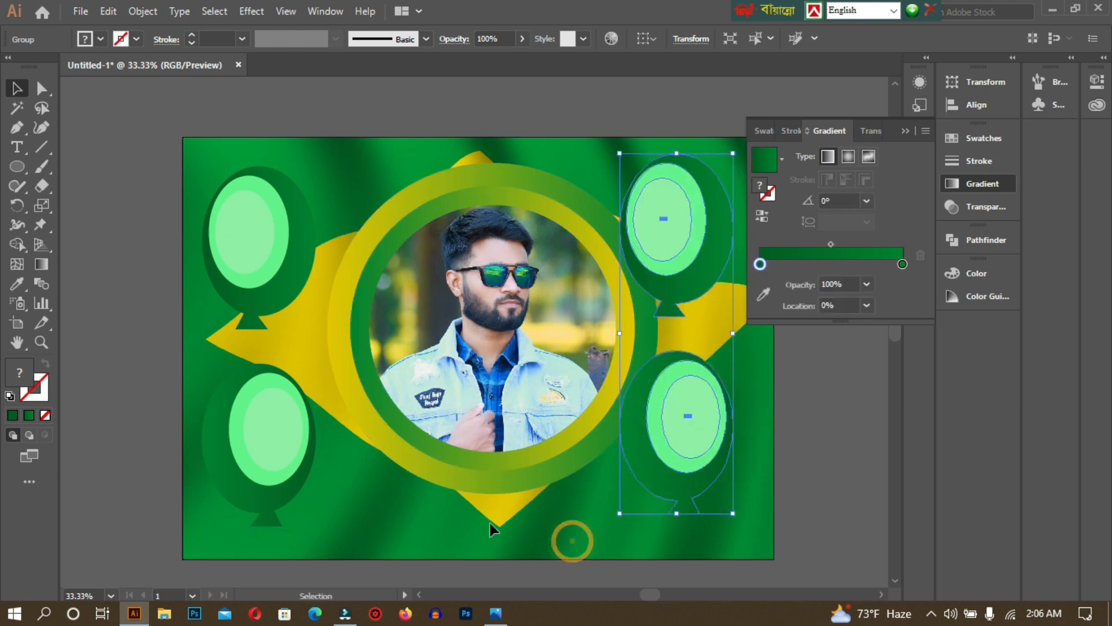
left_click_drag(224, 255, 255, 259)
left_click(112, 238)
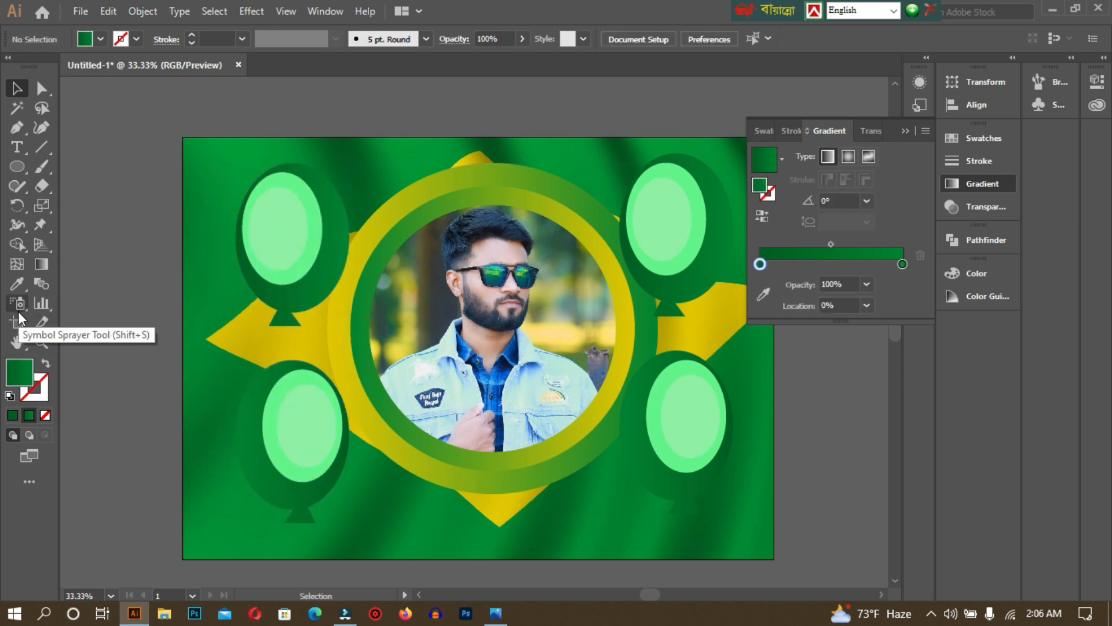
Check the balloon emblems in the reference picture rajib yt-01.jpg and create a new 1400 x 1000 px document
left_click(496, 613)
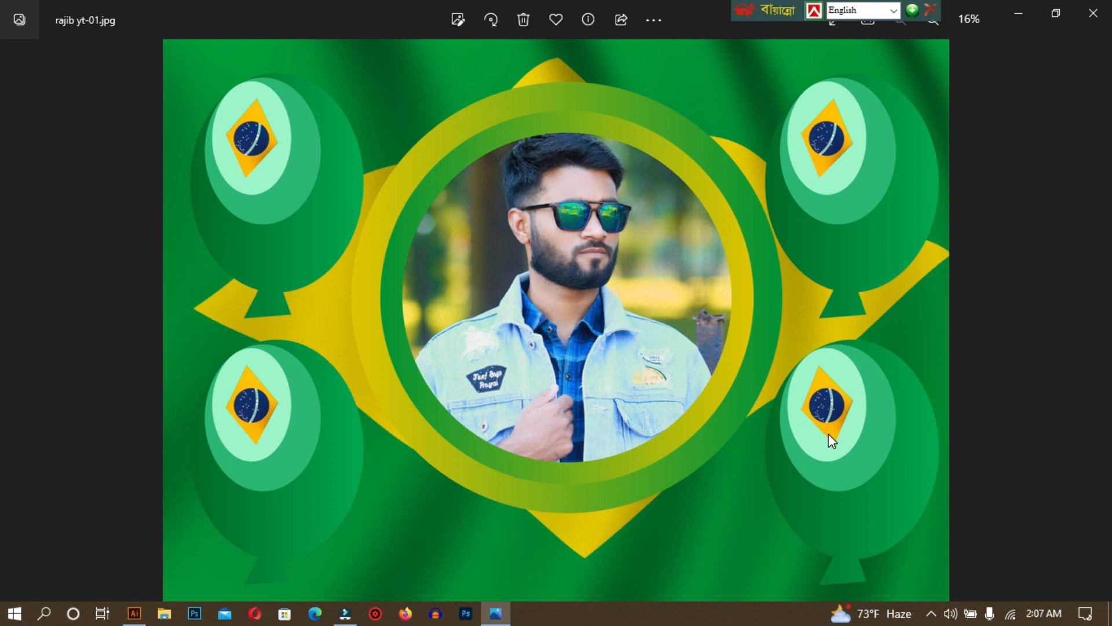
left_click(1024, 8)
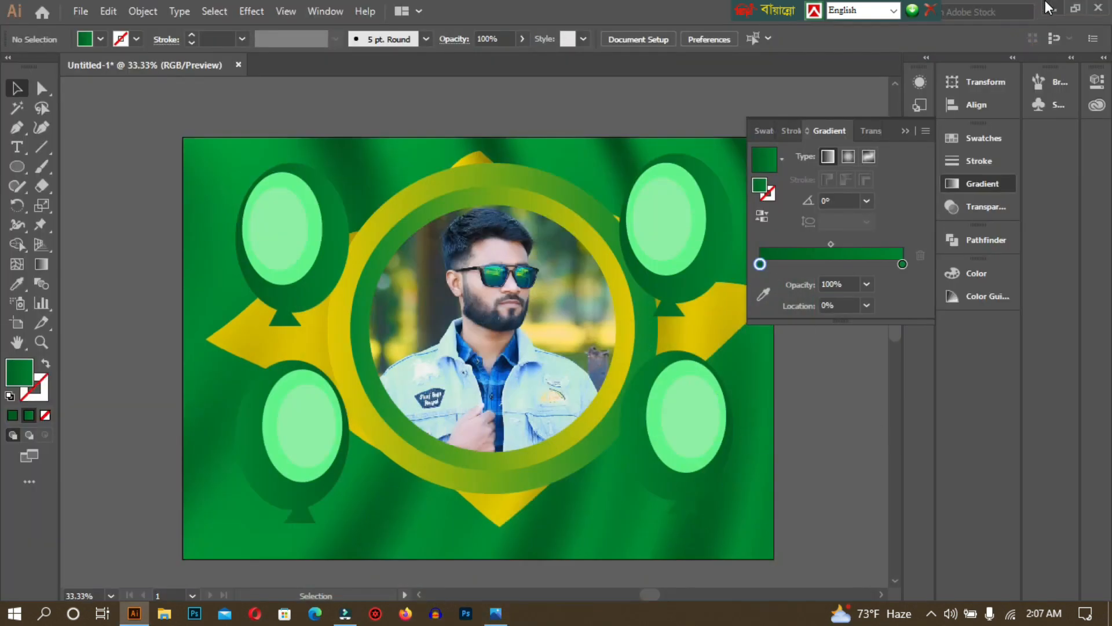
key("a")
key("ctrl+n")
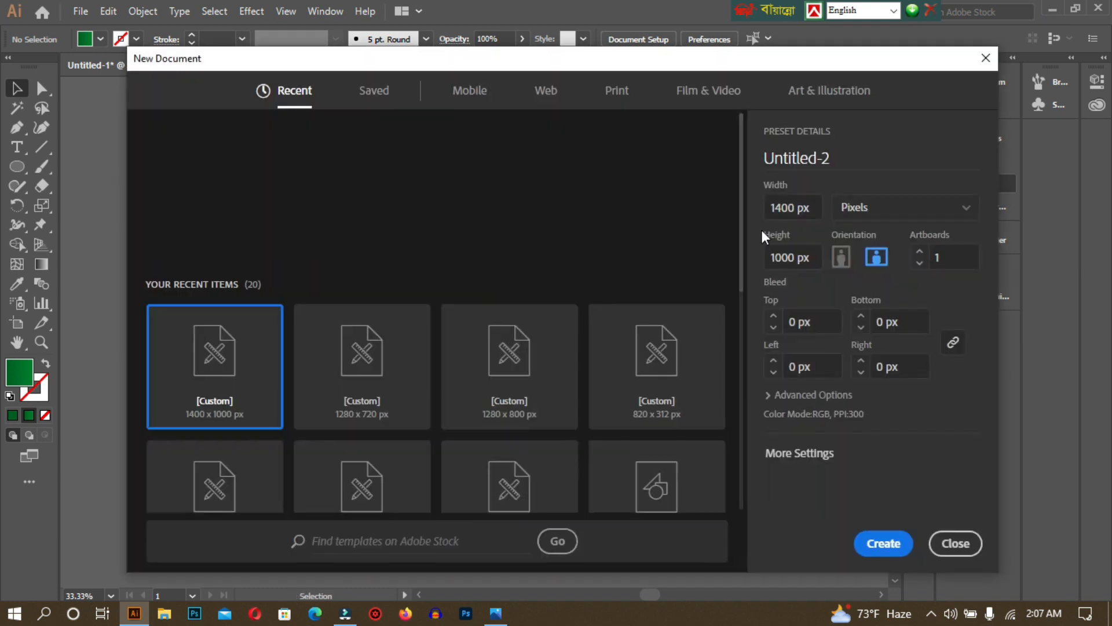
left_click(885, 544)
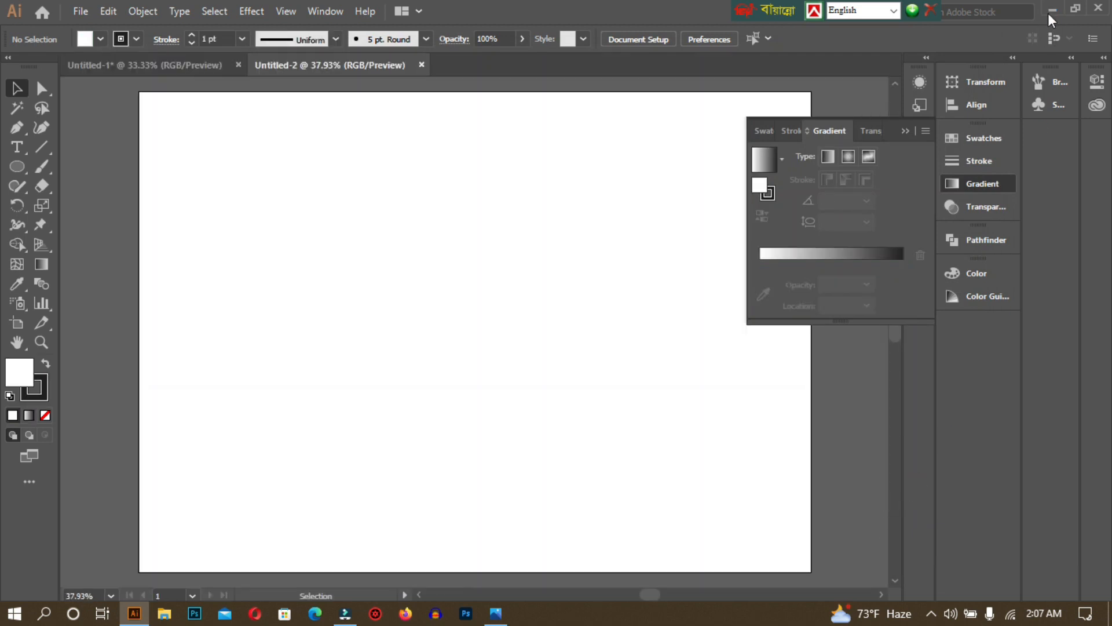
Preview the desktop image flag-brazil-football-balls-on-260nw-2187465357.png and place it in the new document
left_click(1050, 11)
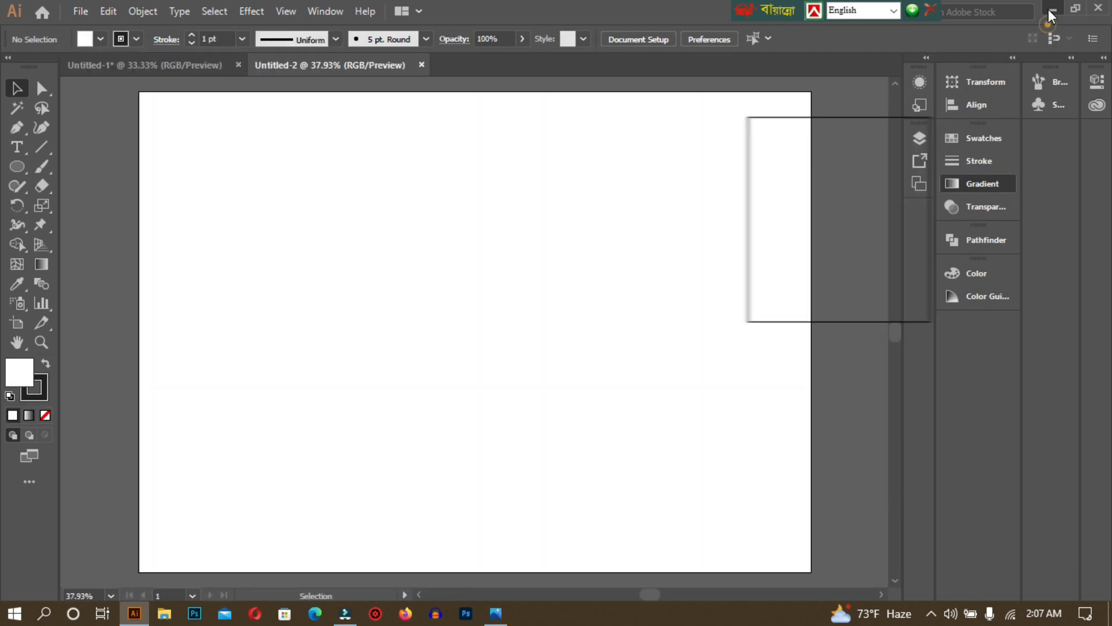
double_click(705, 357)
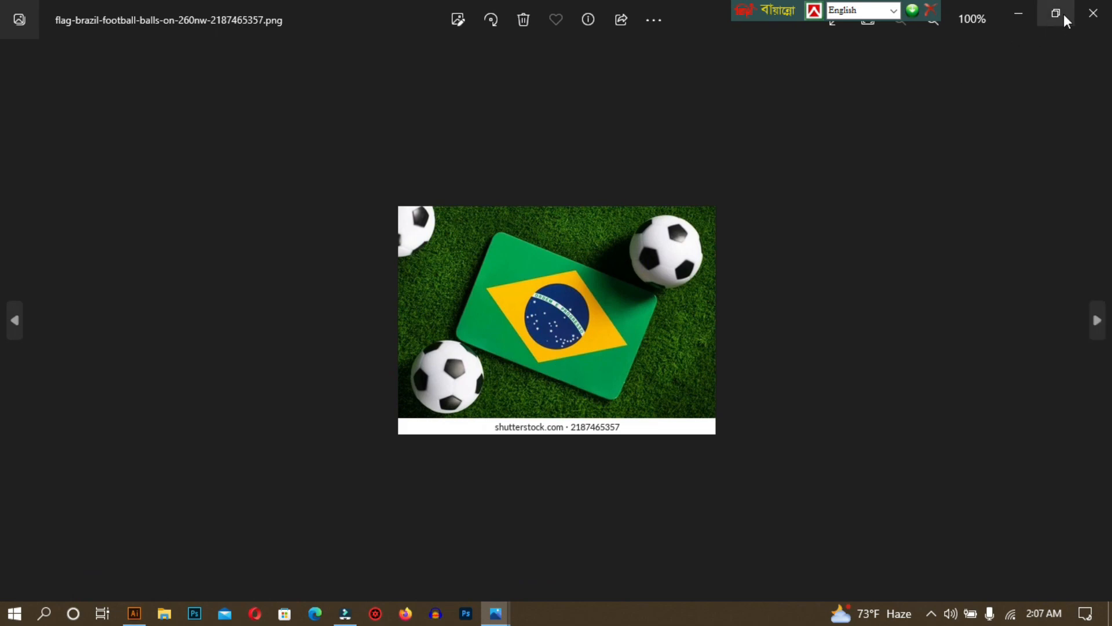
left_click(1093, 13)
left_click_drag(692, 373, 272, 578)
left_click_drag(170, 620, 459, 292)
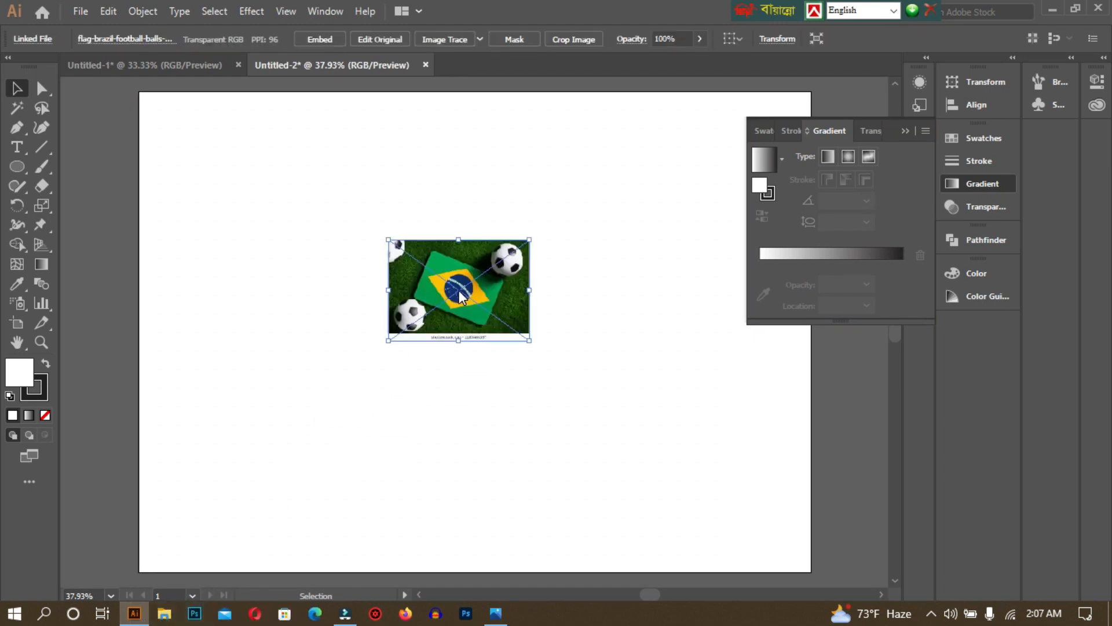
Enlarge the placed flag image and position it near the middle of the artboard
left_click_drag(529, 341, 677, 479)
left_click_drag(471, 371, 525, 391)
left_click(490, 526)
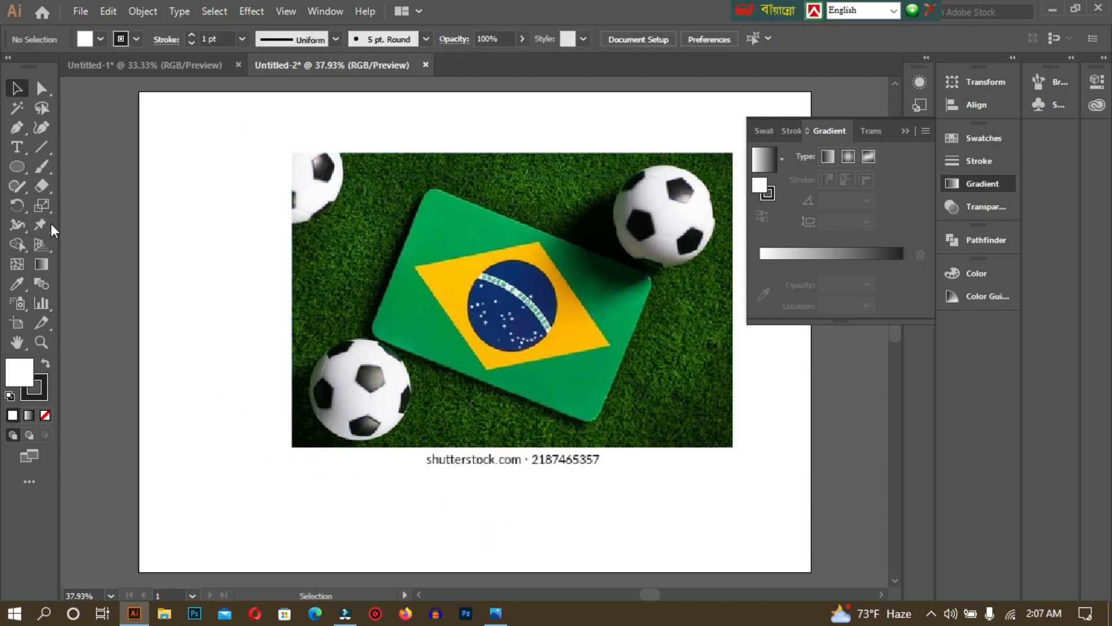
Trace the yellow diamond of the placed flag image with the Pen tool as a closed four-corner path
left_click(16, 130)
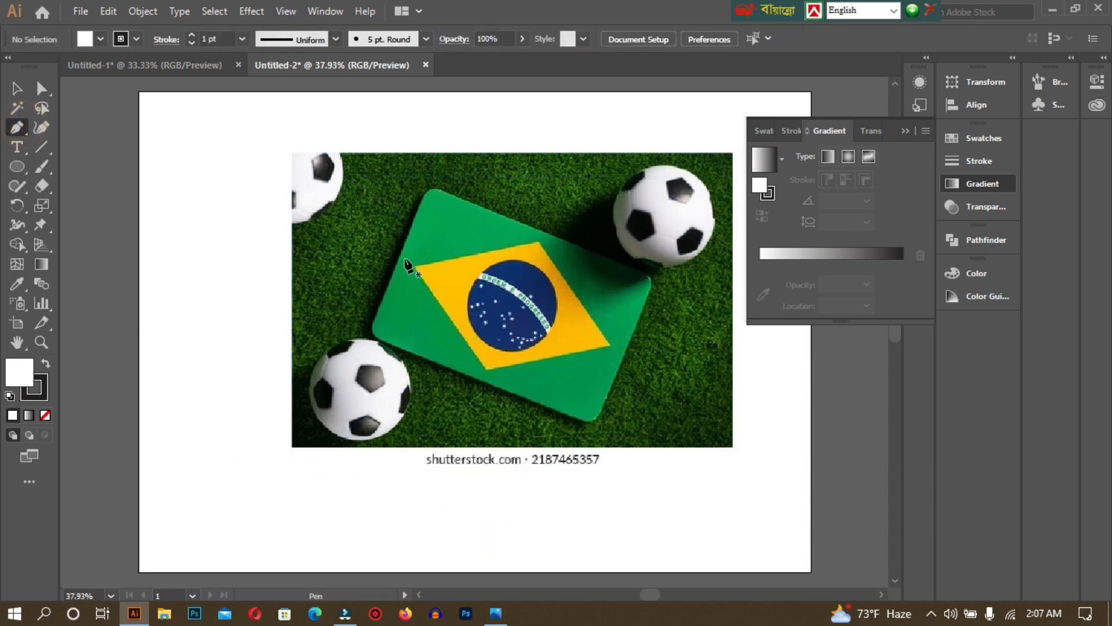
key("ctrl+plus")
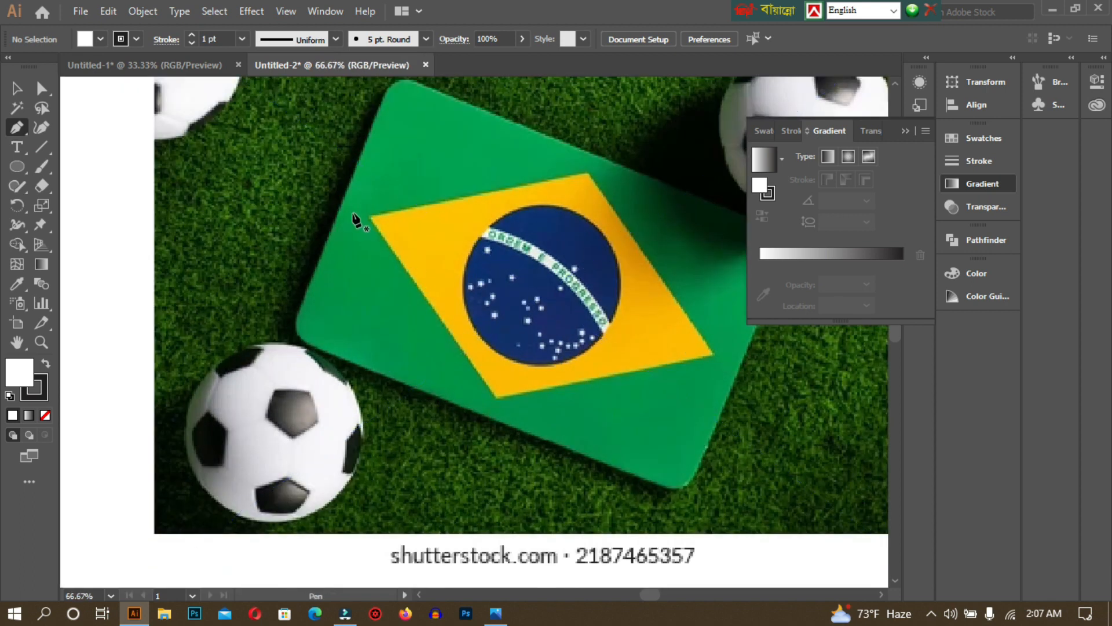
left_click(368, 218)
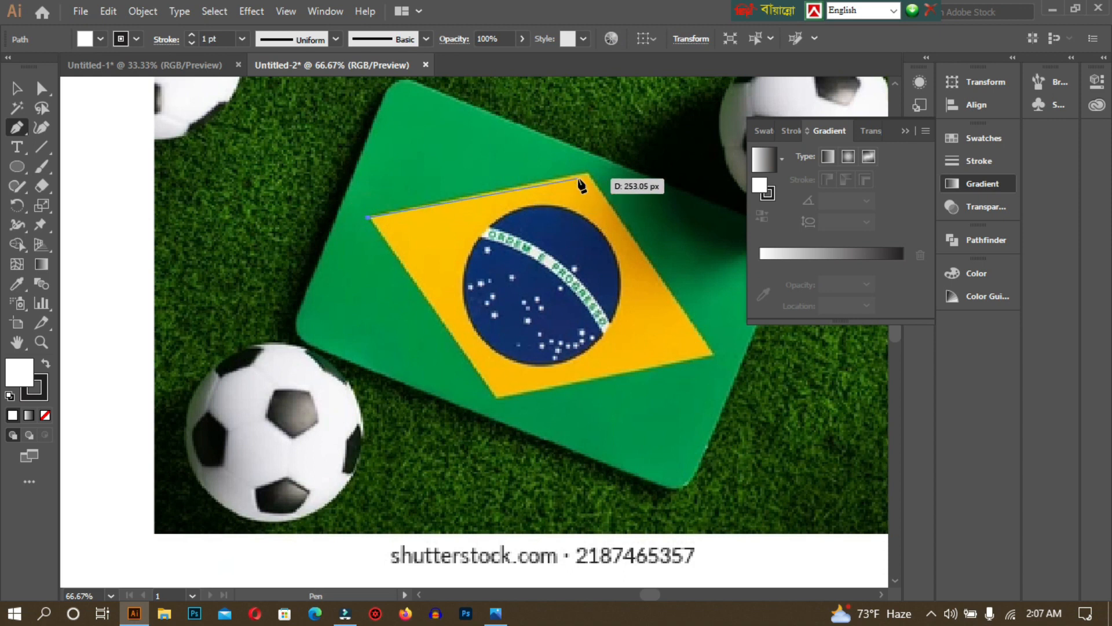
left_click(584, 174)
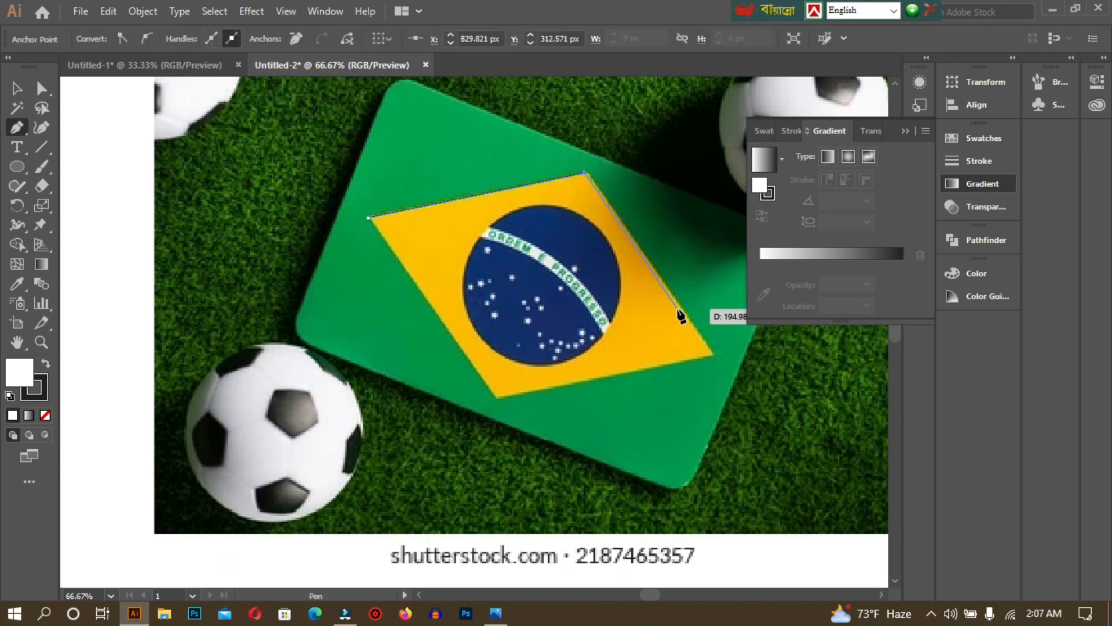
key("ctrl+z")
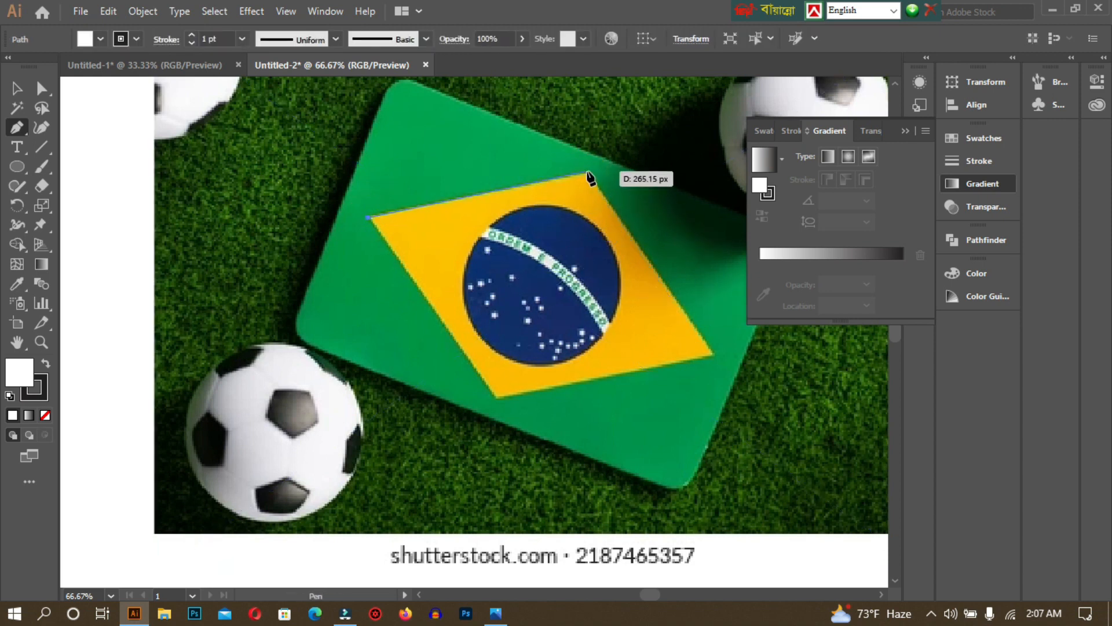
left_click(587, 172)
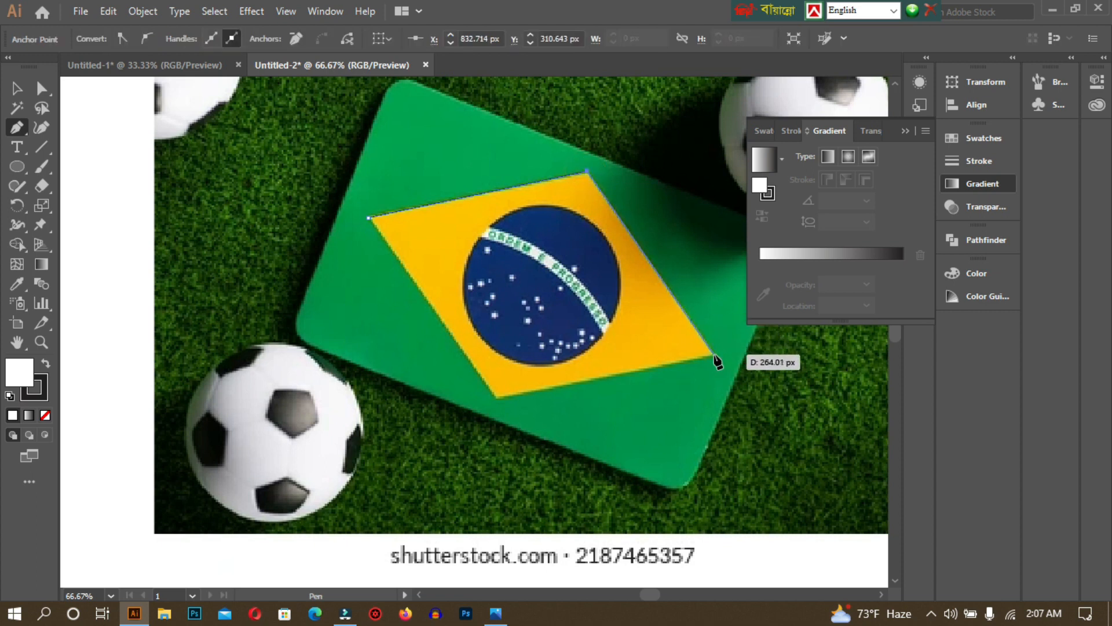
left_click(713, 354)
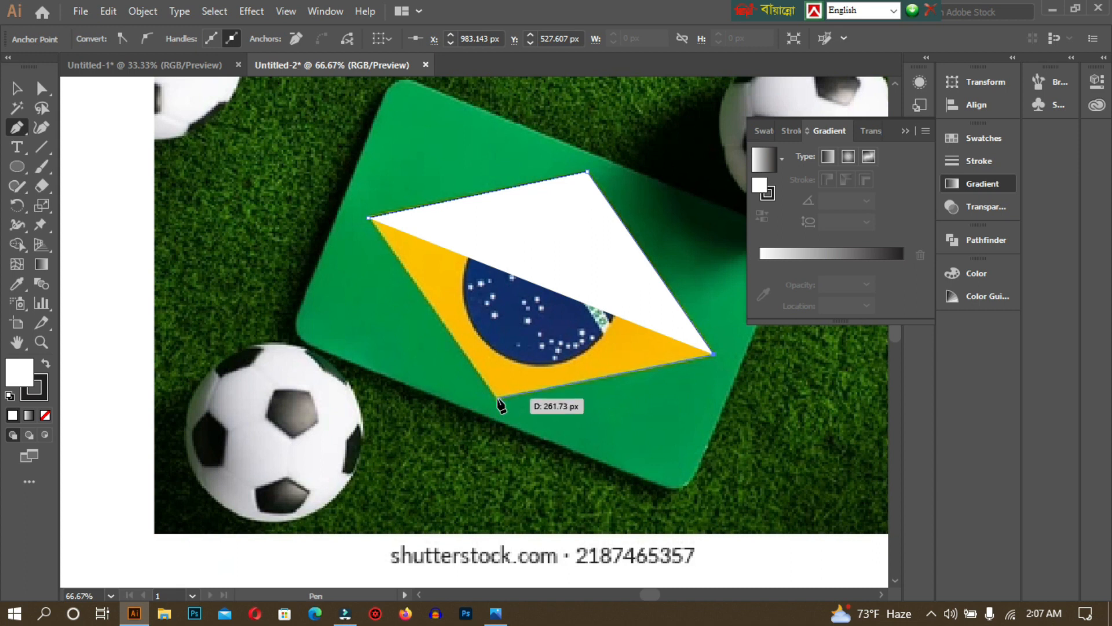
left_click(498, 398)
left_click(368, 219)
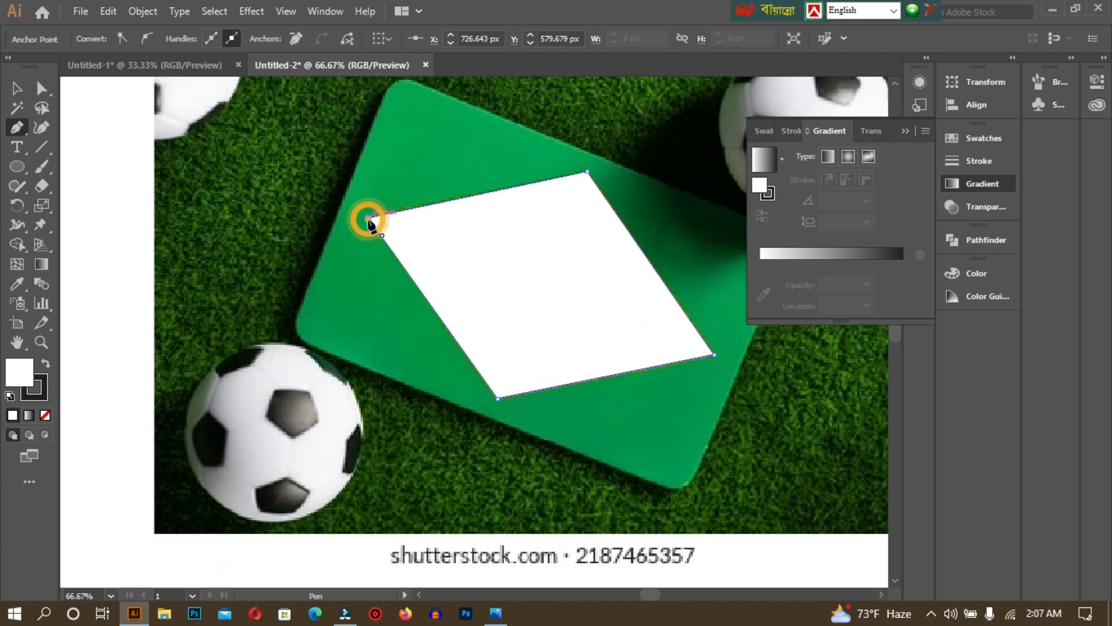
Select the traced diamond together with the flag image and make a clipping mask from them
key("v")
left_click(212, 138, "shift")
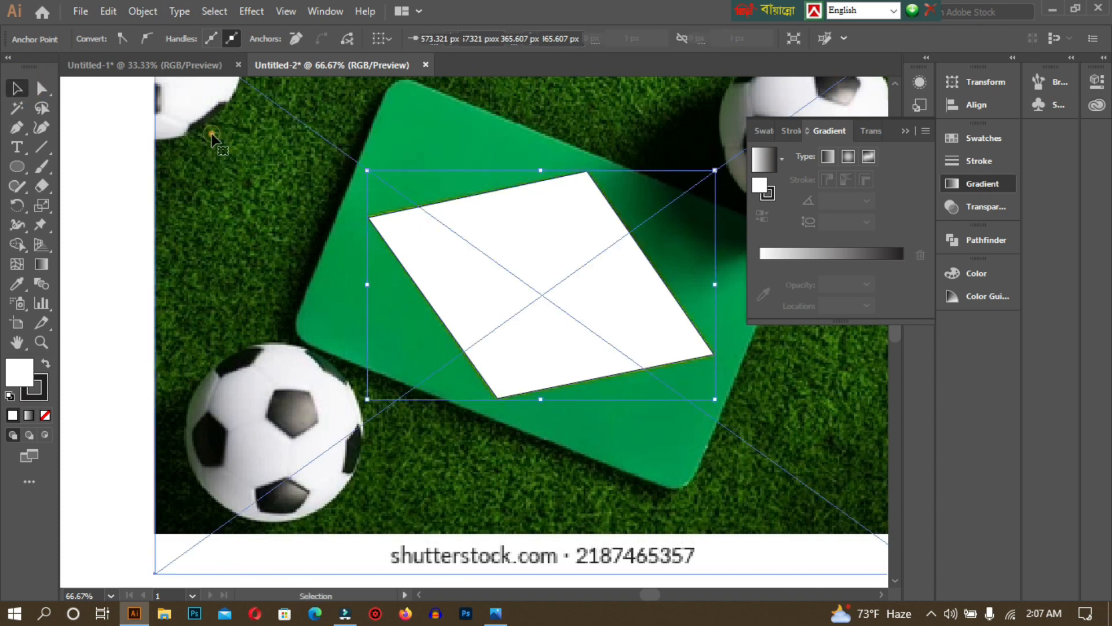
left_click_drag(95, 151, 846, 536)
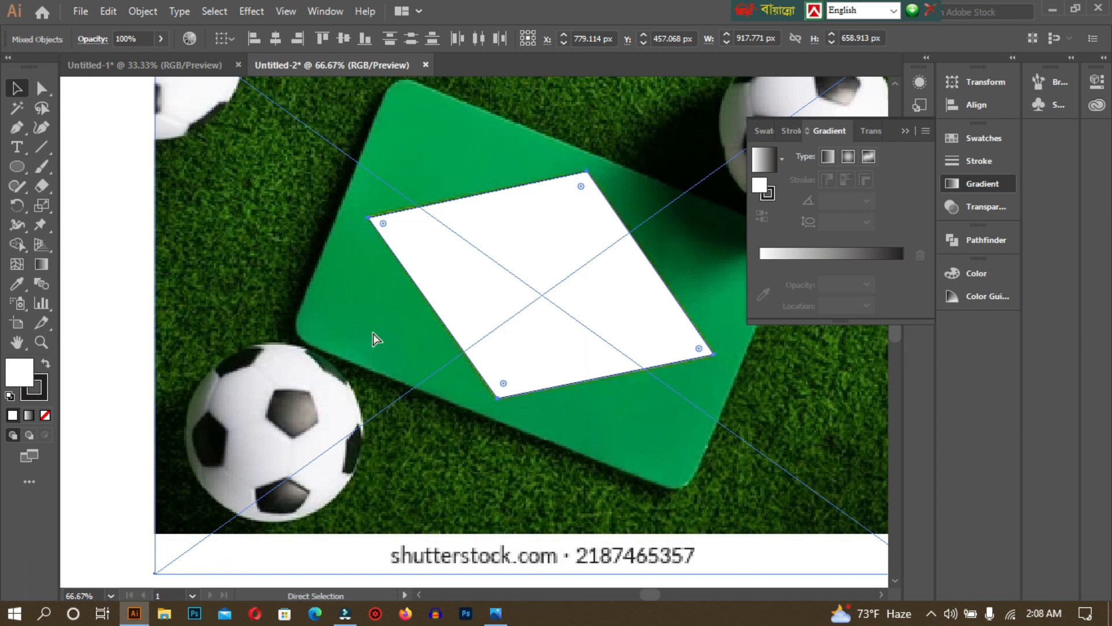
key("ctrl+minus")
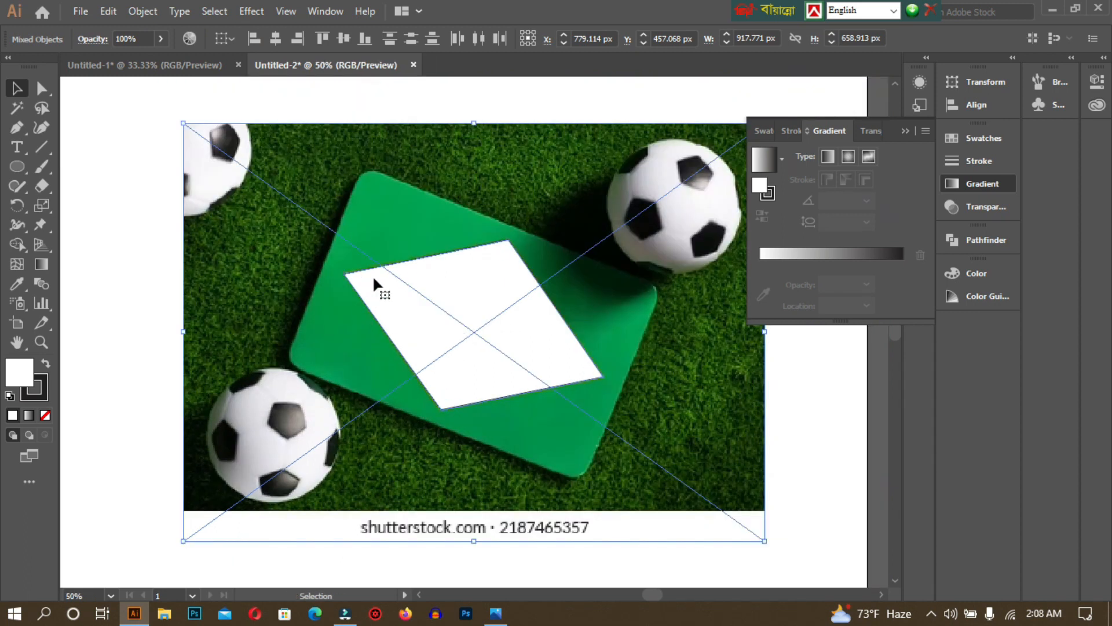
right_click(389, 261)
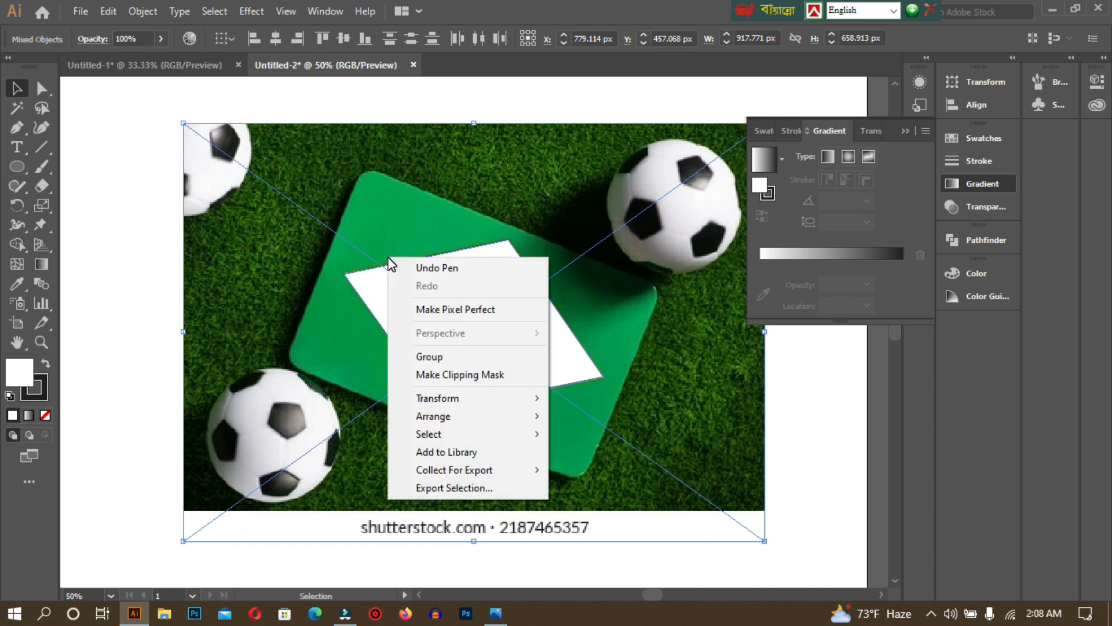
left_click(492, 375)
left_click(352, 342)
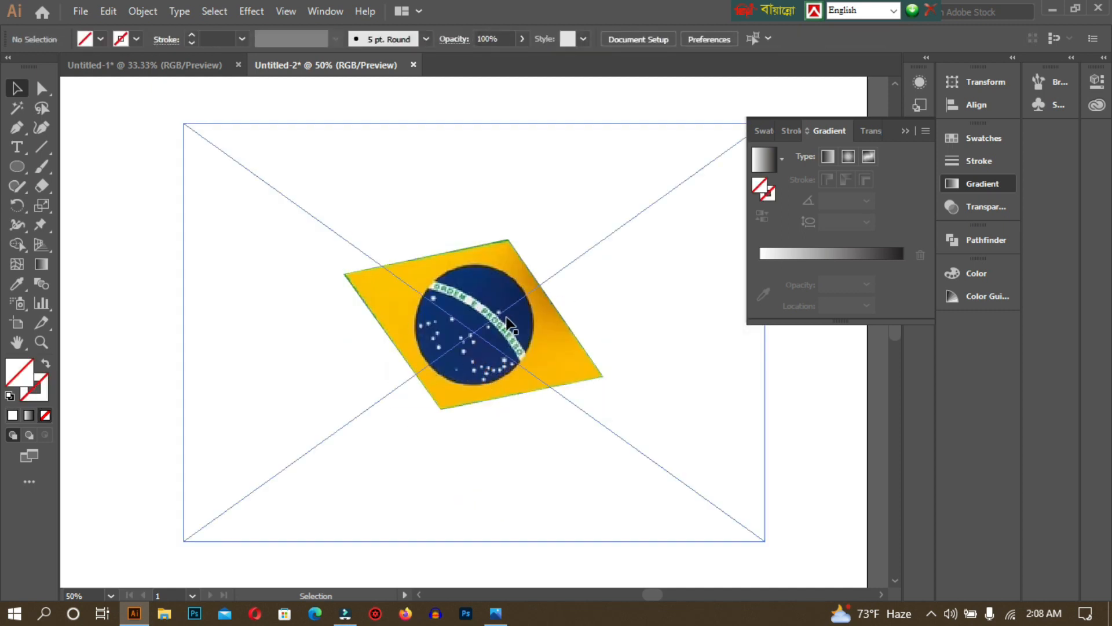
Bring the clipped diamond emblem into the Untitled-1 document, scale it to about 150 x 98 px and place it on the upper-left balloon
left_click_drag(509, 317, 208, 69)
left_click_drag(331, 294, 301, 221)
left_click_drag(189, 174, 242, 209)
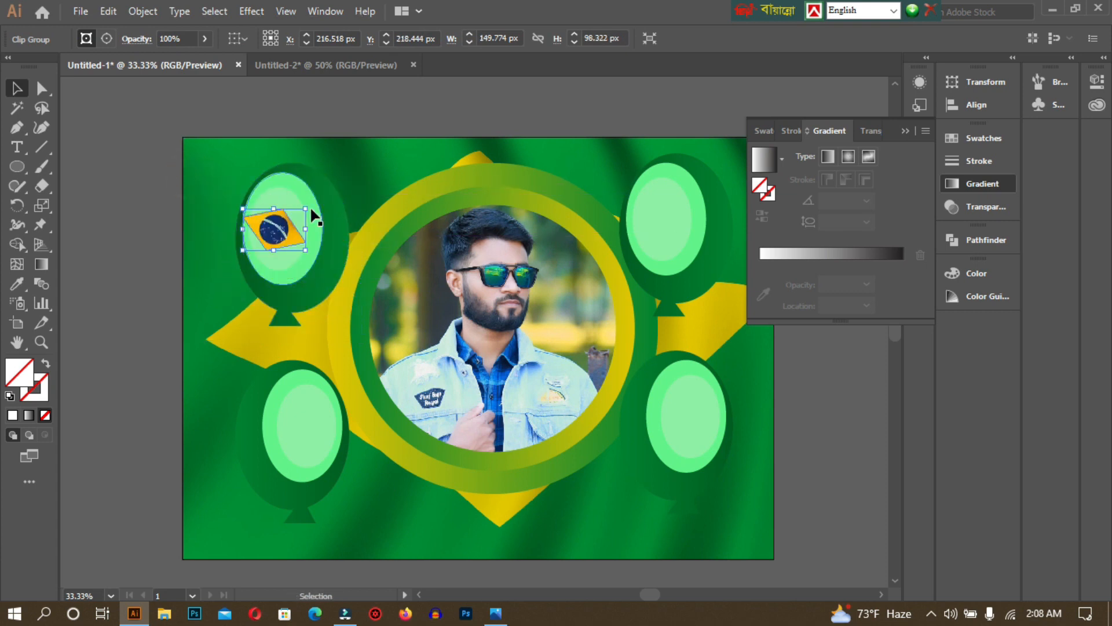
Rotate the emblem so the diamond stands upright and copy it onto the other three balloons, then hide the floating gradient settings
left_click_drag(310, 201, 694, 442)
left_click(110, 225)
left_click(836, 405)
left_click(663, 255)
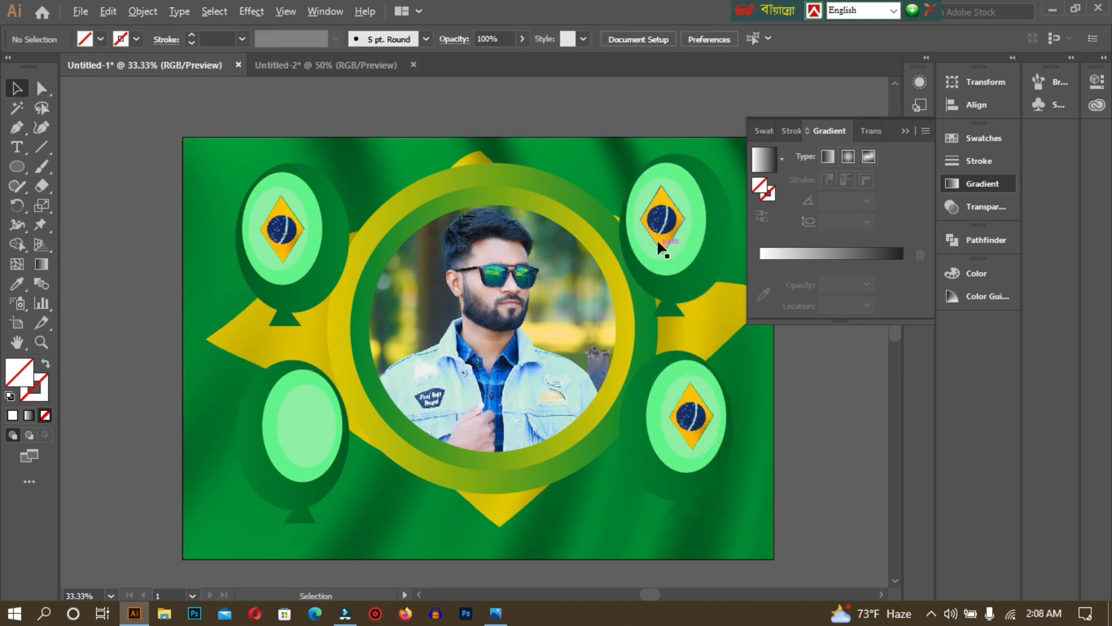
left_click_drag(660, 232, 311, 443)
left_click(826, 467)
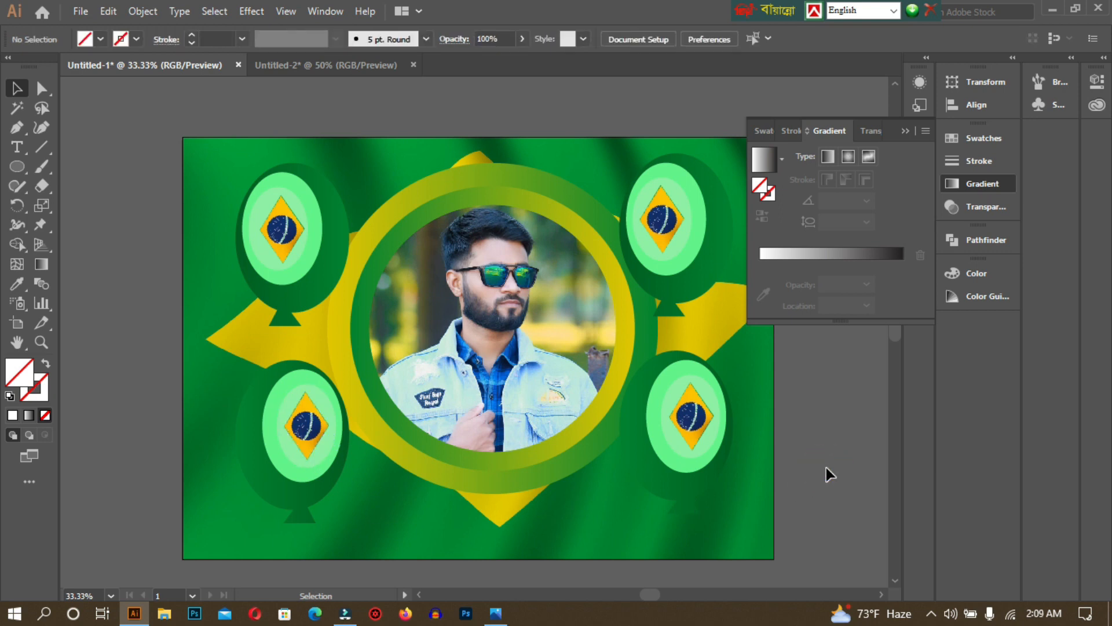
left_click(907, 130)
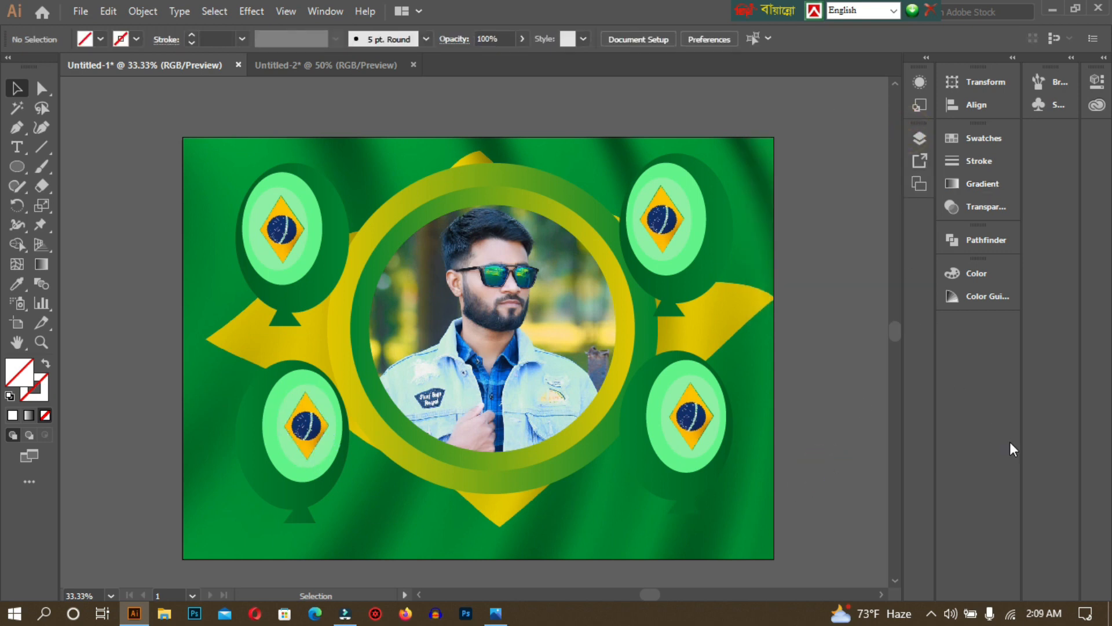